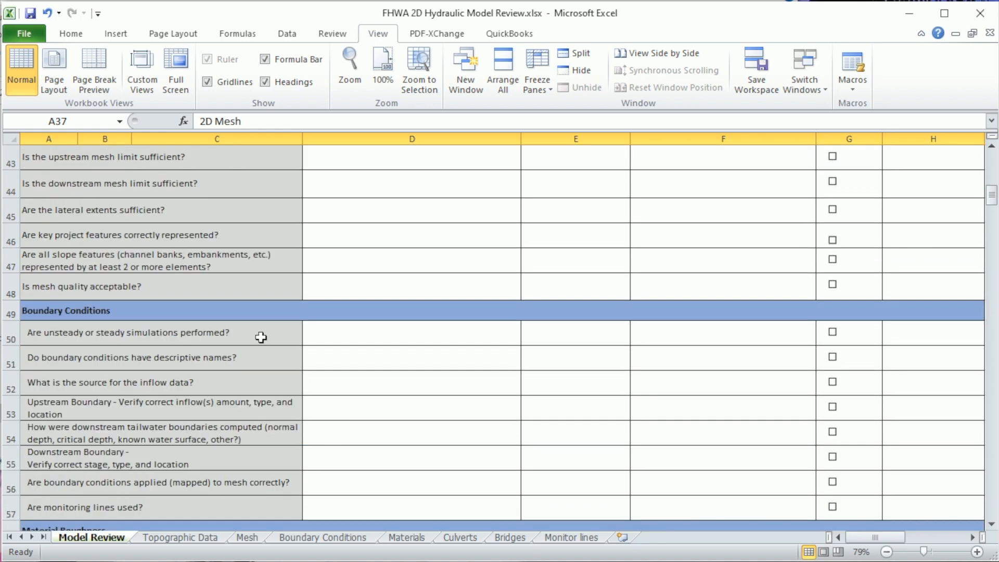
- Review the Model Review checklist from Boundary Conditions through Material Roughness, Hydraulic Structures and Model Calibration to General Comments
click(255, 316)
scroll(320, 390, down, 4)
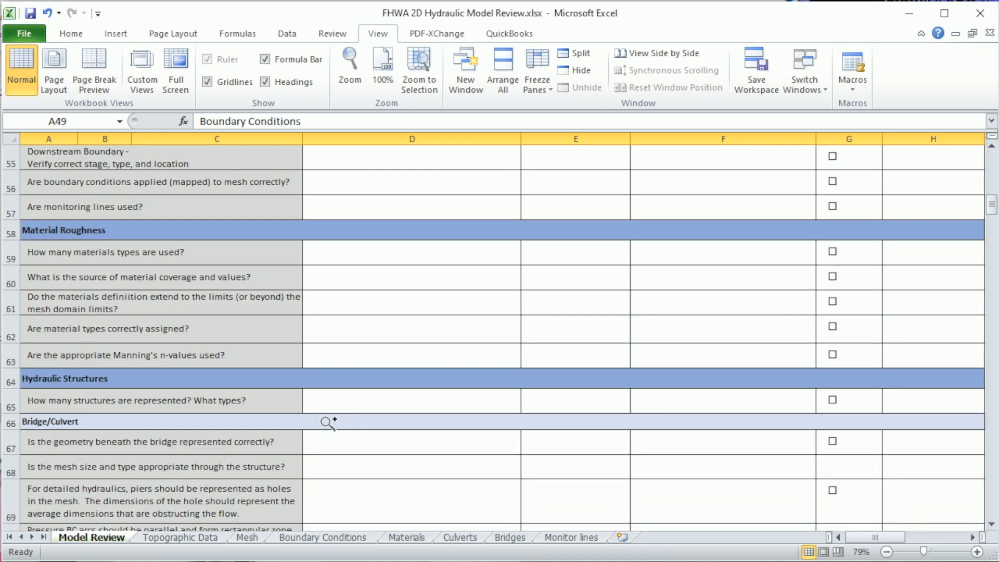
click(280, 385)
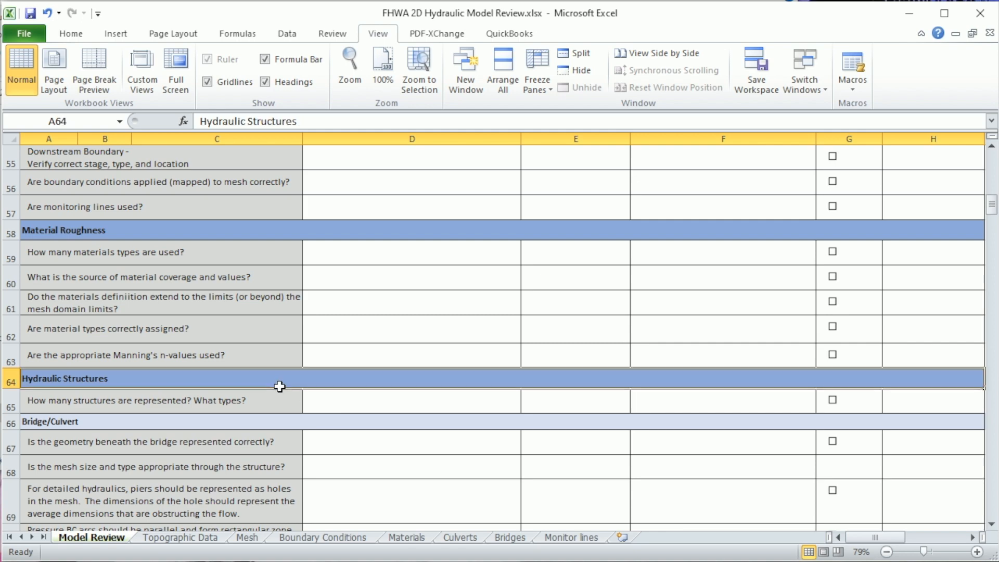
scroll(338, 458, down, 7)
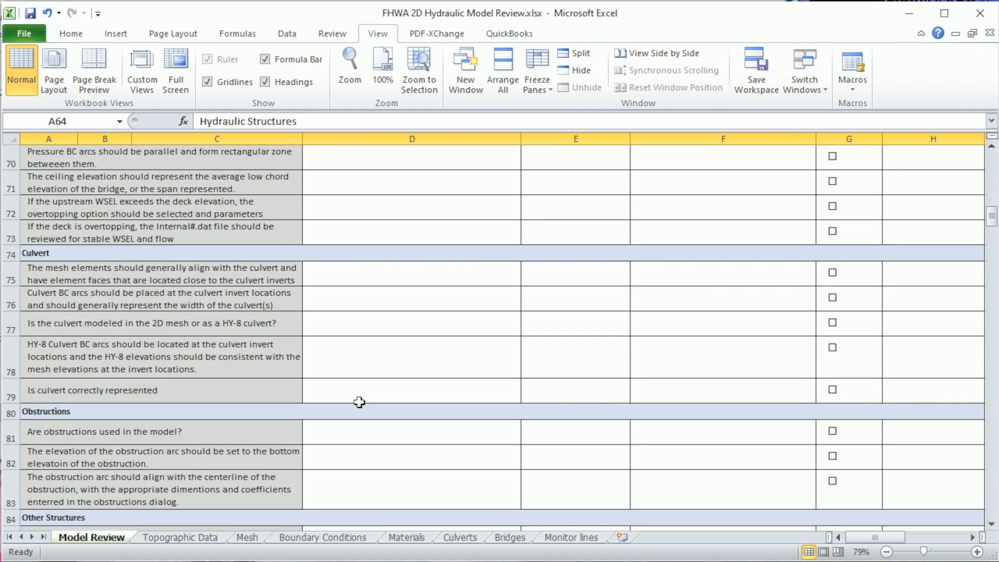
scroll(359, 411, down, 7)
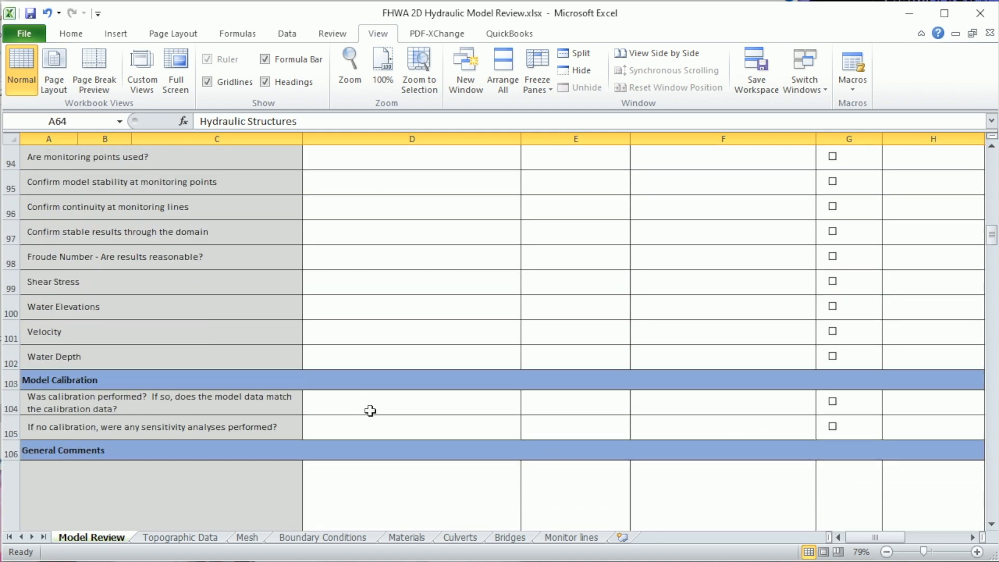
- Look through the Mesh, Boundary Conditions, Materials, Culverts, Bridges and Topographic Data sheets for their common-error examples
click(247, 537)
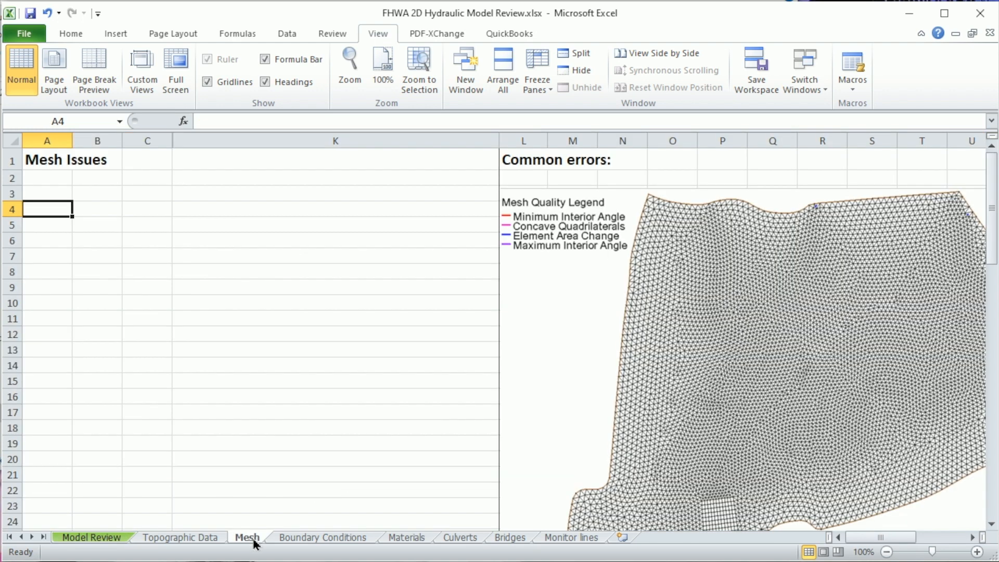
click(323, 537)
click(407, 537)
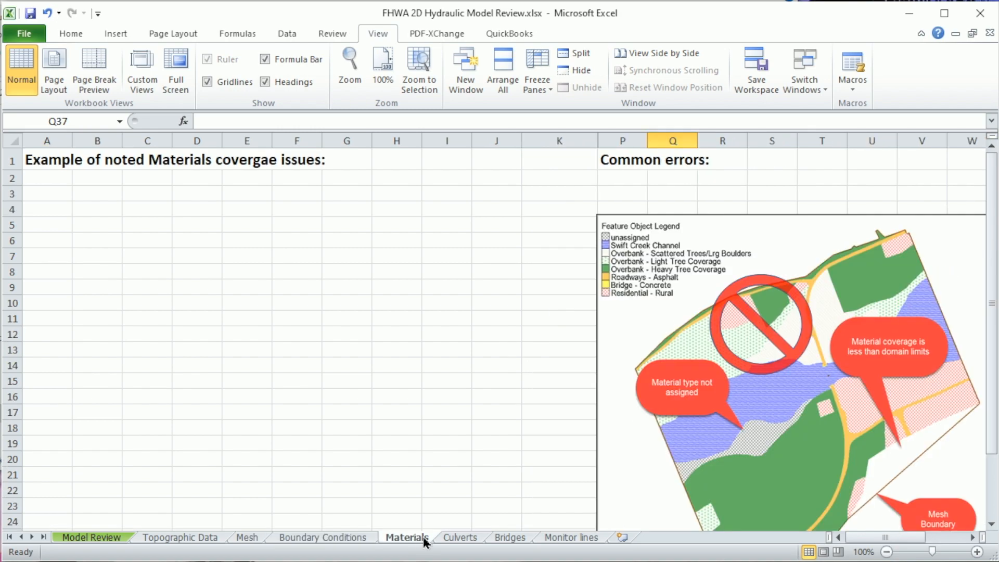
click(460, 537)
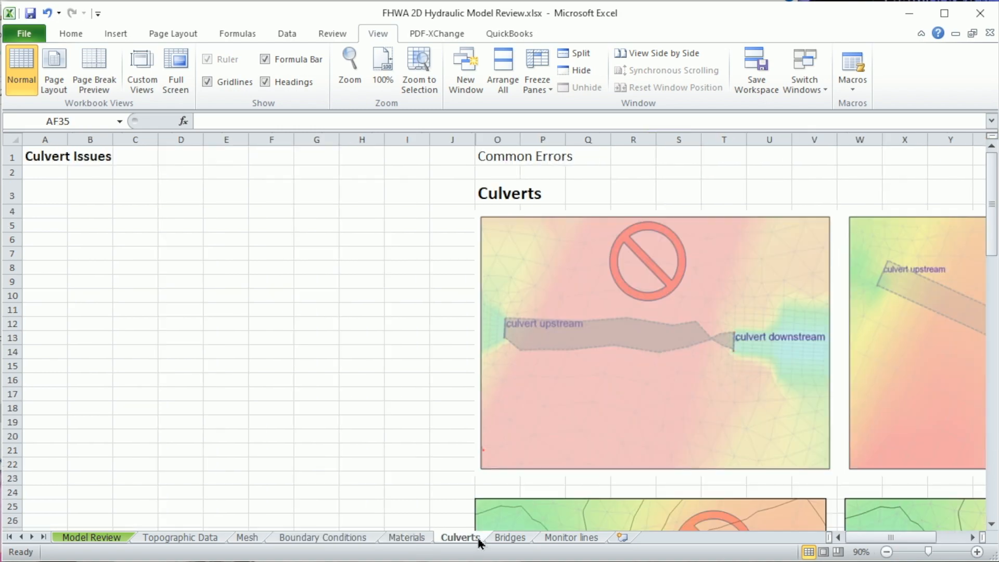
click(511, 537)
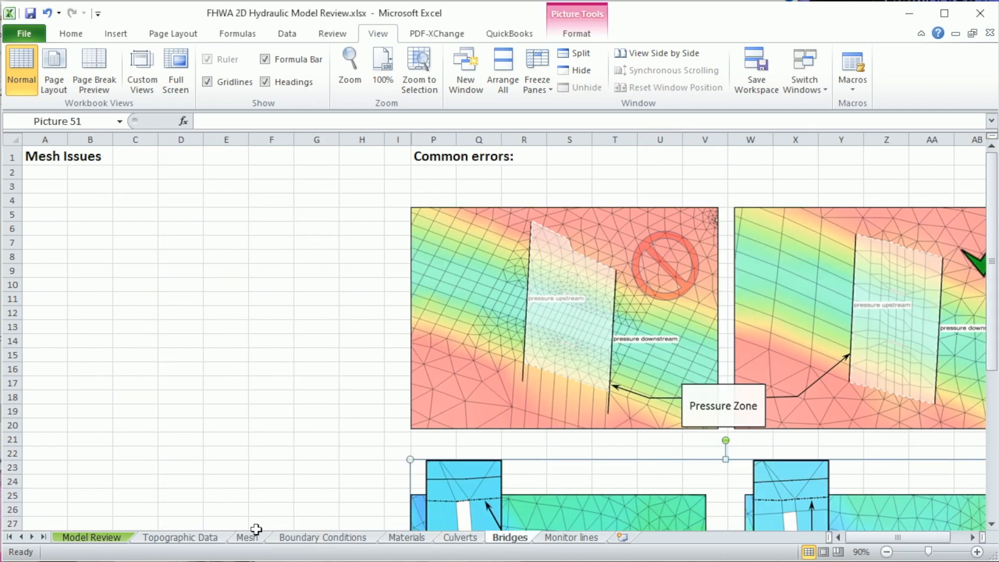
click(207, 539)
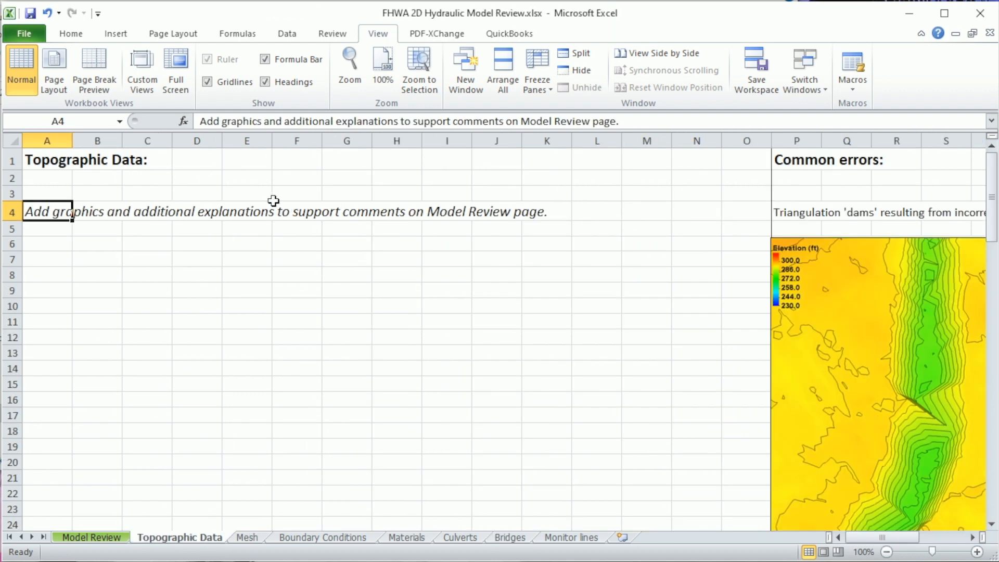
drag(970, 538, 967, 541)
click(250, 162)
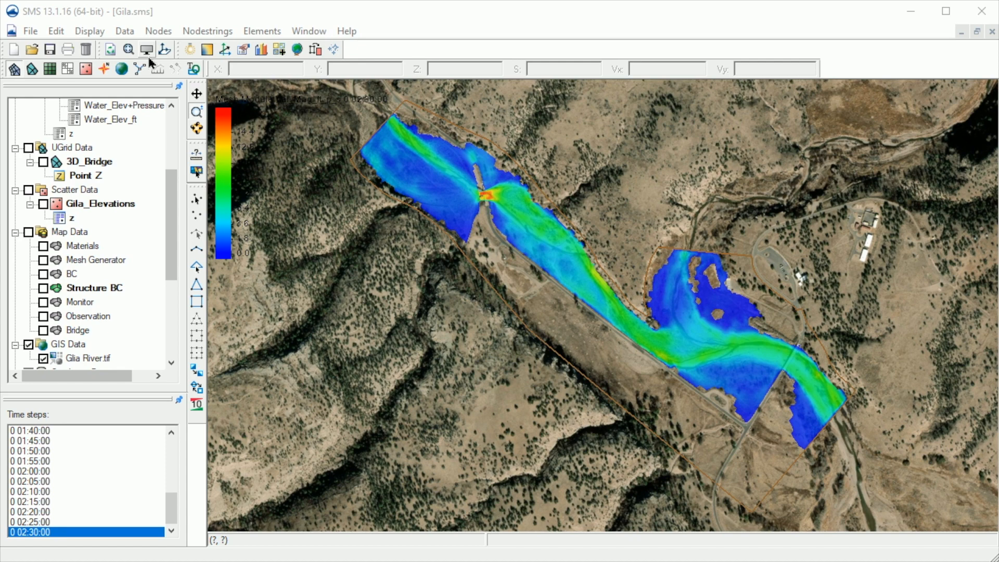
- In SMS, display the 2D mesh elements with contours turned off, and hide the Glia River.tif background image
click(148, 52)
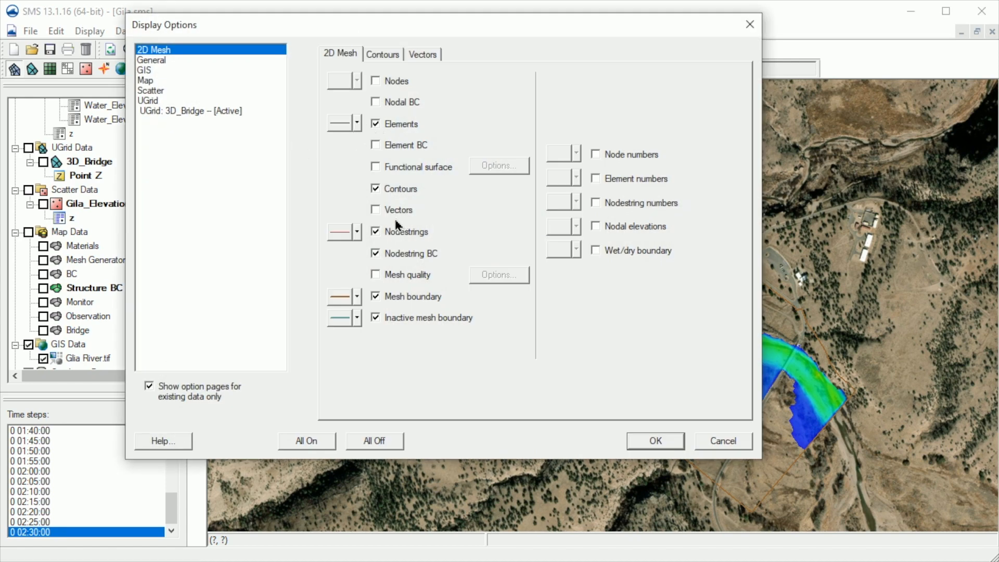
click(640, 446)
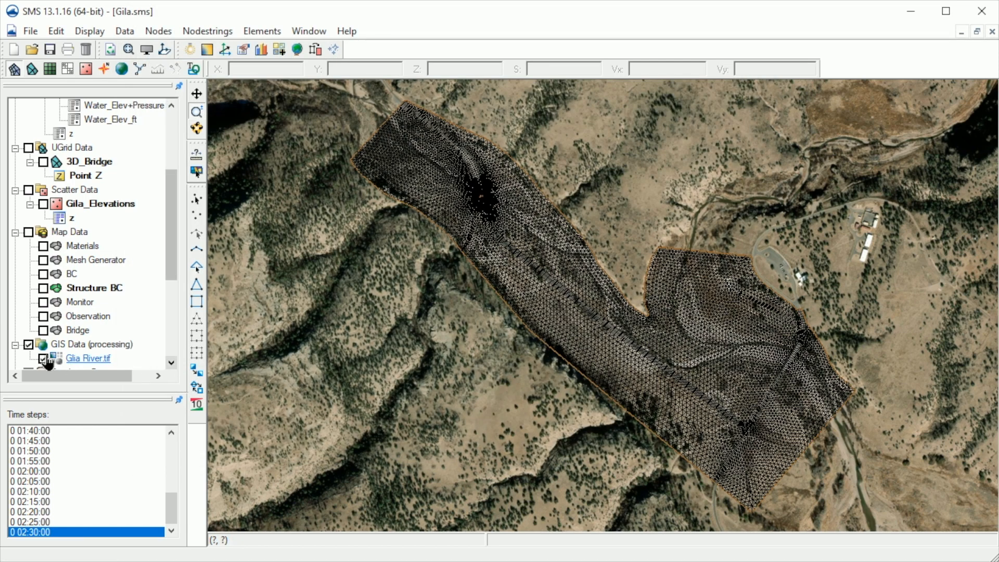
click(44, 359)
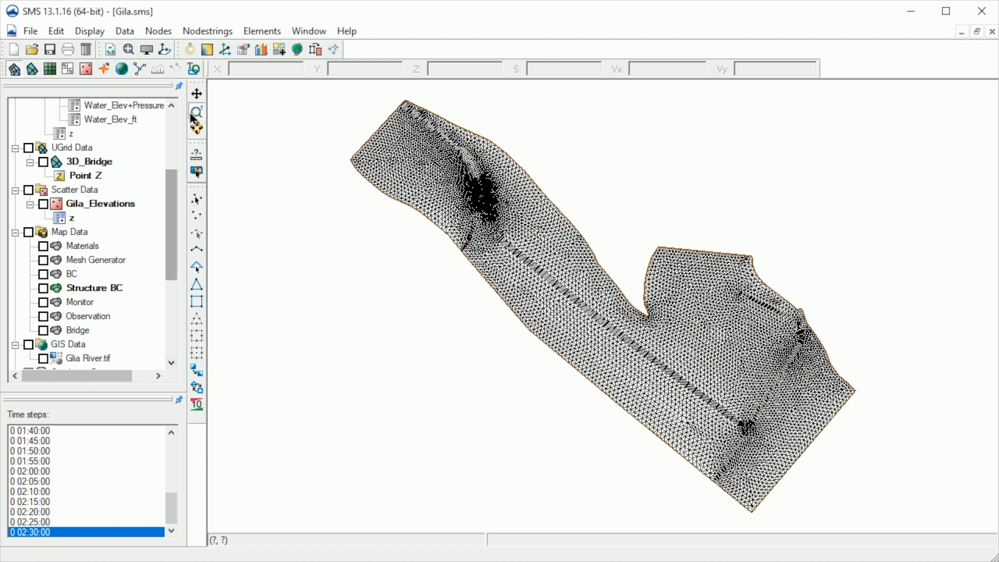
- Examine the mesh element layout around the bridge opening, along the embankments and at the downstream end of the domain
click(197, 112)
drag(323, 94, 502, 229)
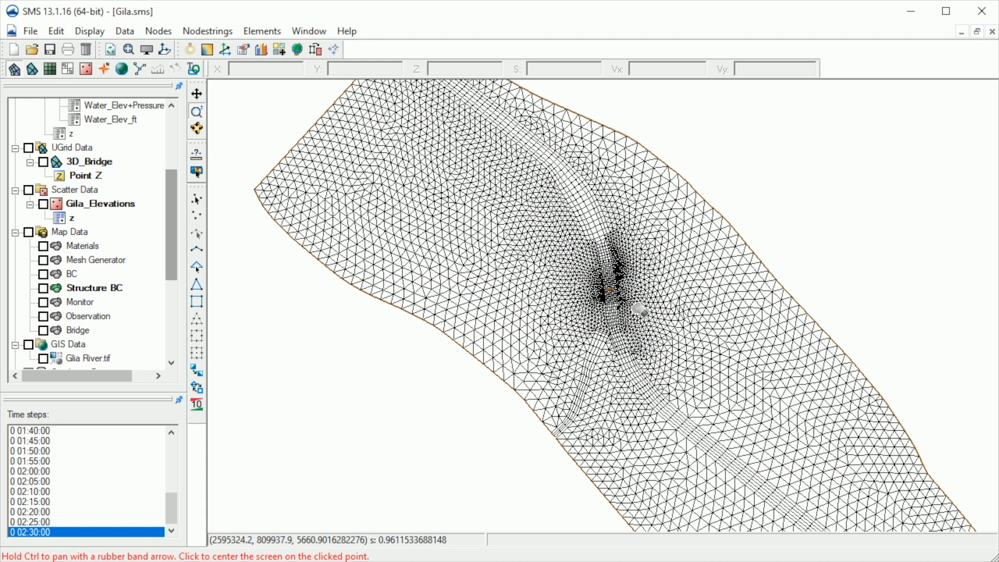
scroll(639, 311, up, 5)
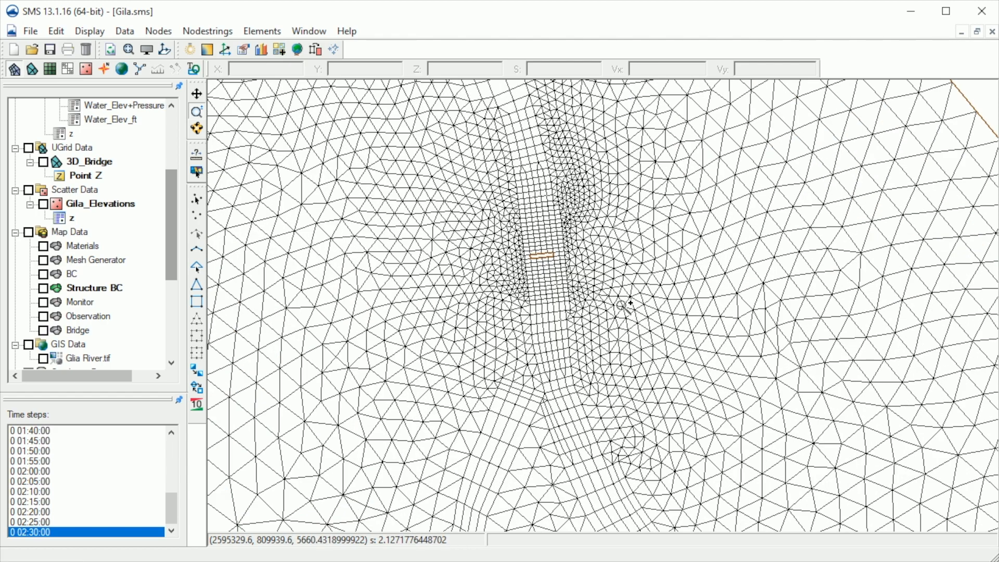
scroll(623, 307, down, 4)
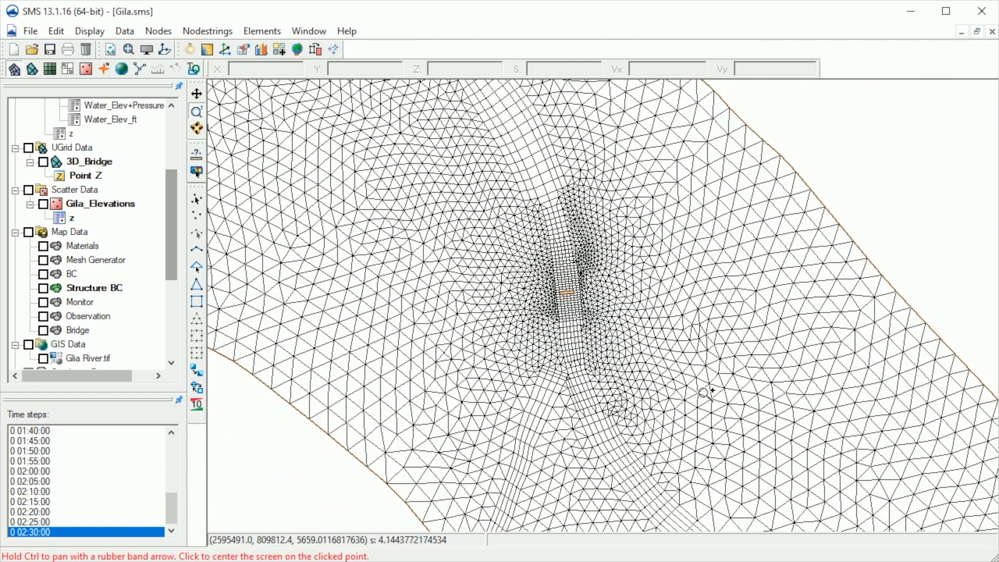
drag(705, 394, 453, 140)
scroll(705, 361, down, 1)
drag(703, 361, 485, 125)
scroll(748, 315, down, 2)
drag(802, 327, 527, 197)
scroll(730, 300, down, 2)
drag(662, 266, 494, 182)
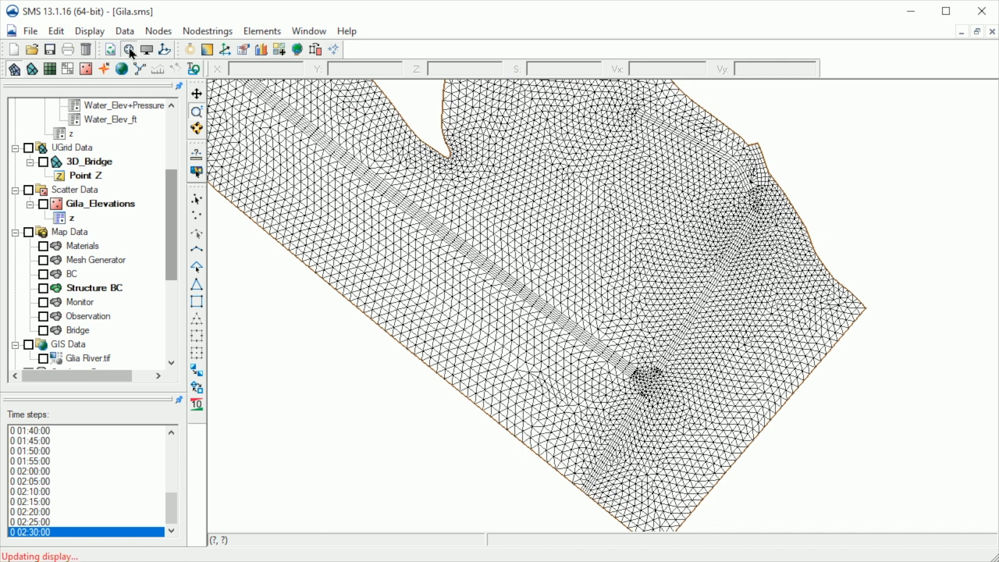
click(129, 51)
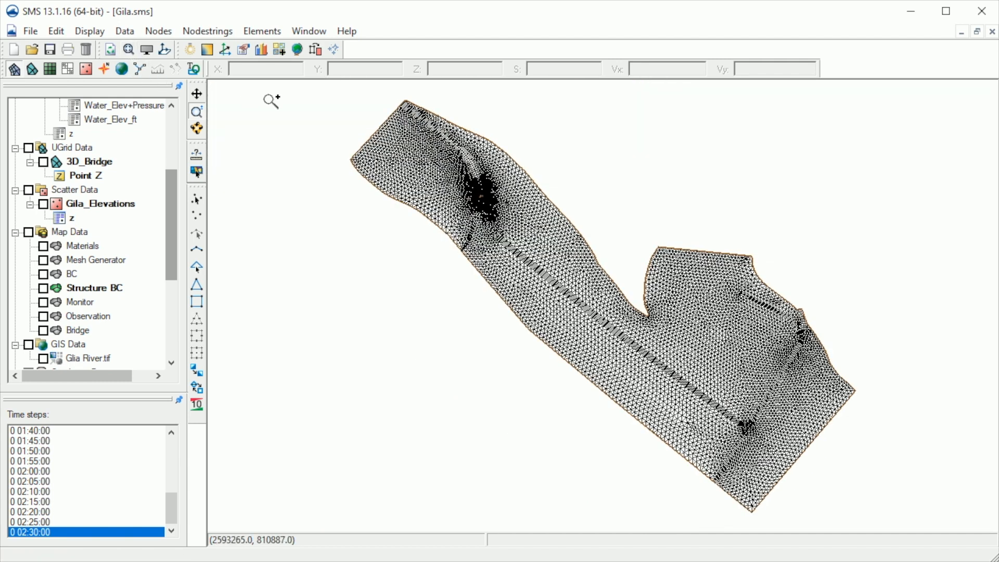
- Turn on the 2D mesh quality display and accept the element quality check settings with its legend
click(148, 51)
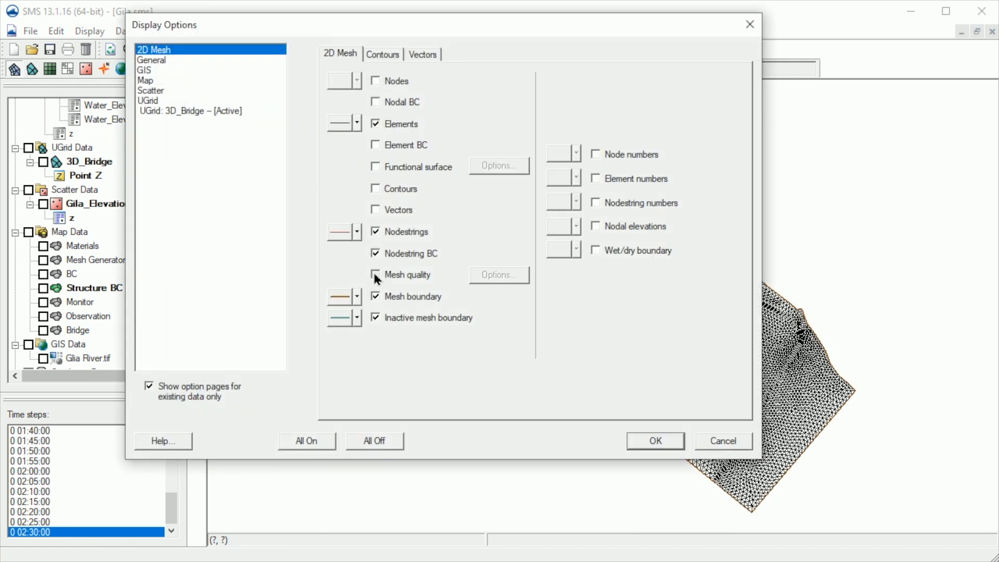
click(500, 274)
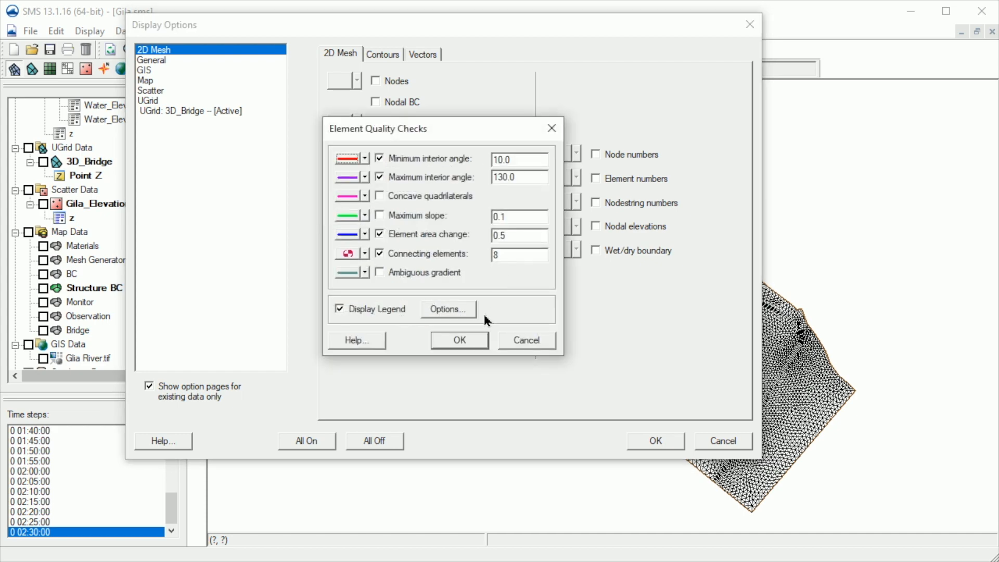
click(460, 340)
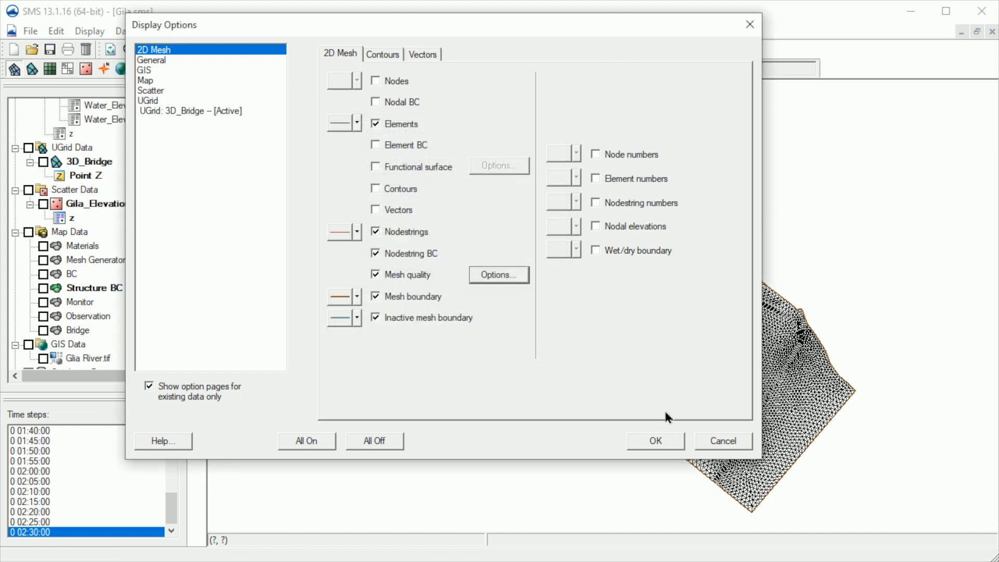
click(674, 440)
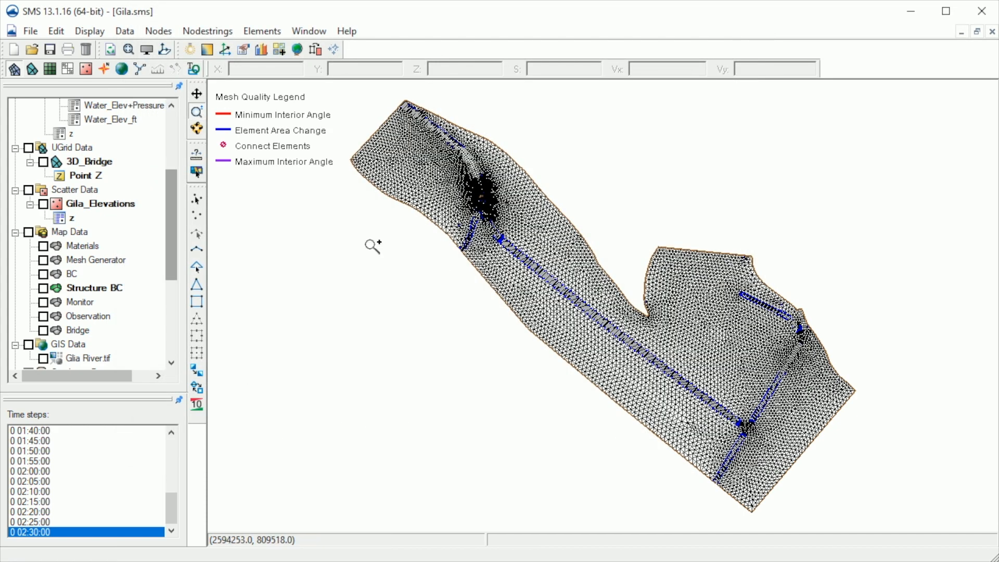
- Examine the mesh quality markers near the bridge and along the embankments to the downstream end, ending with the whole mesh framed
drag(323, 99, 518, 272)
click(796, 342)
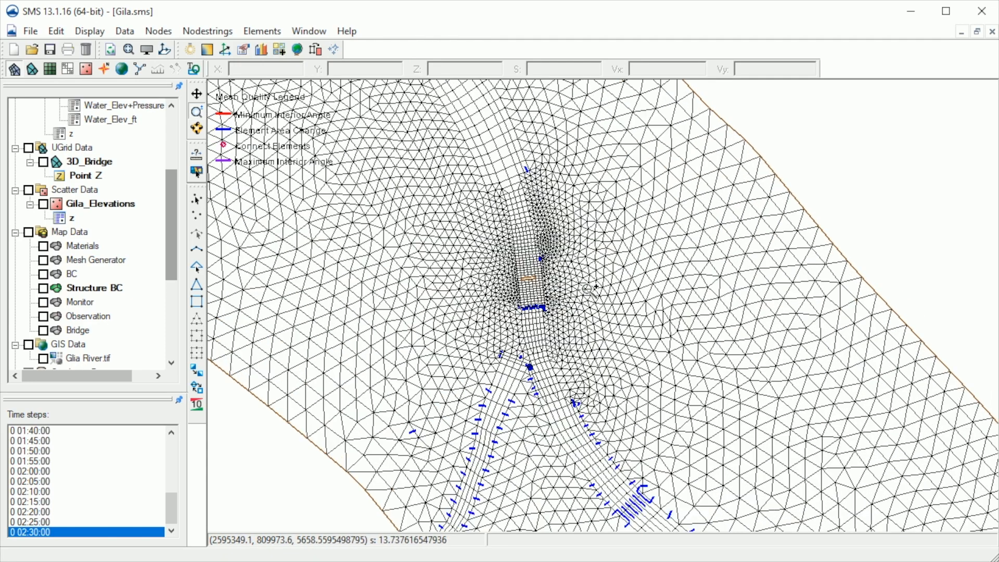
drag(650, 379, 532, 153)
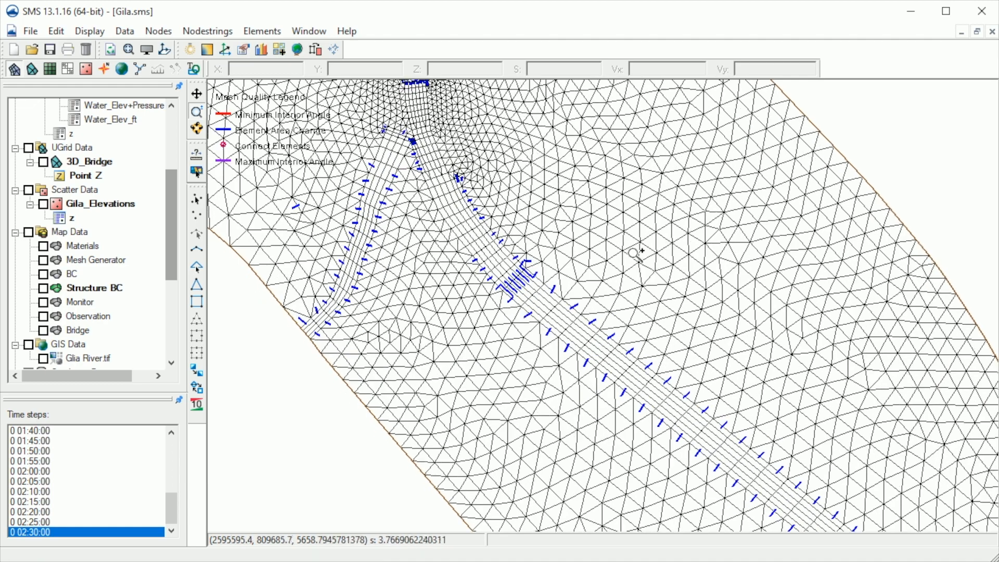
drag(828, 380, 598, 161)
drag(850, 404, 579, 161)
scroll(598, 246, down, 5)
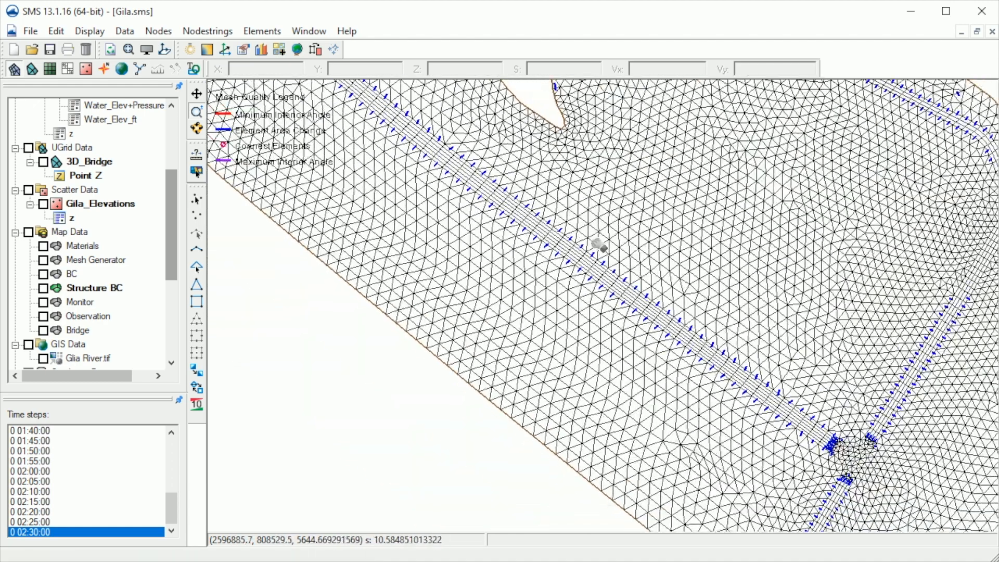
scroll(666, 273, down, 3)
drag(777, 301, 716, 325)
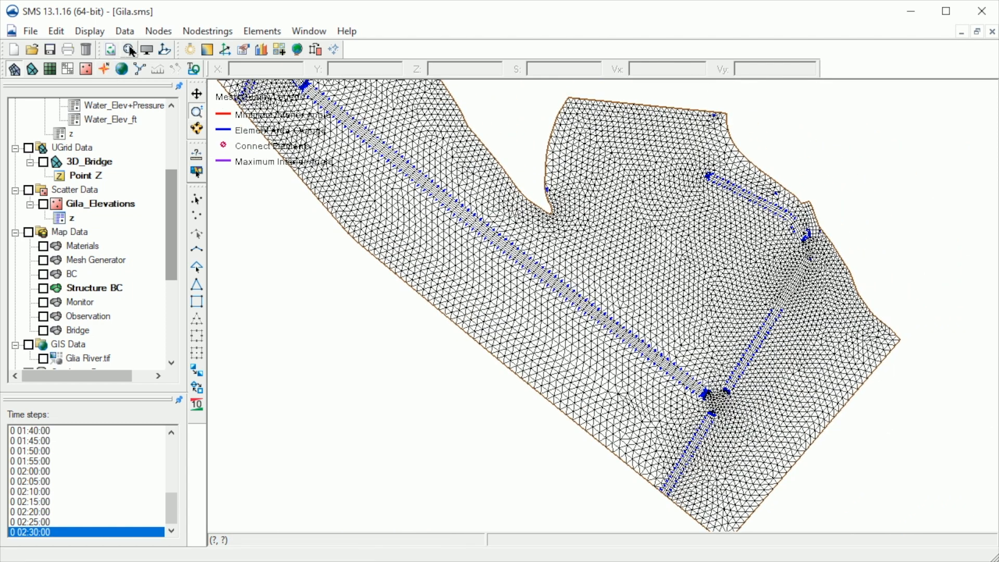
click(130, 49)
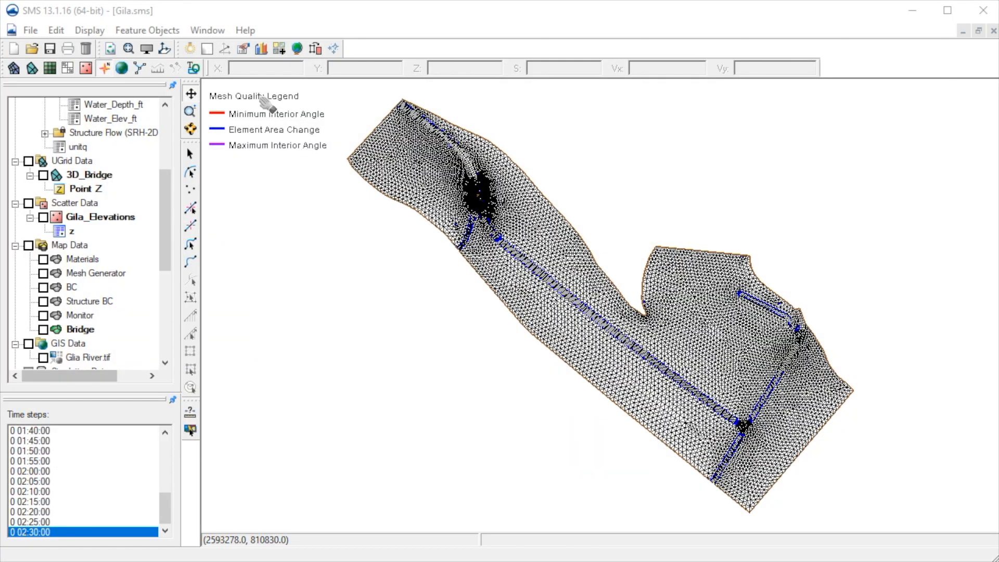
- Create an ARR Mesh Quality plot and bring its window fully into view
click(262, 52)
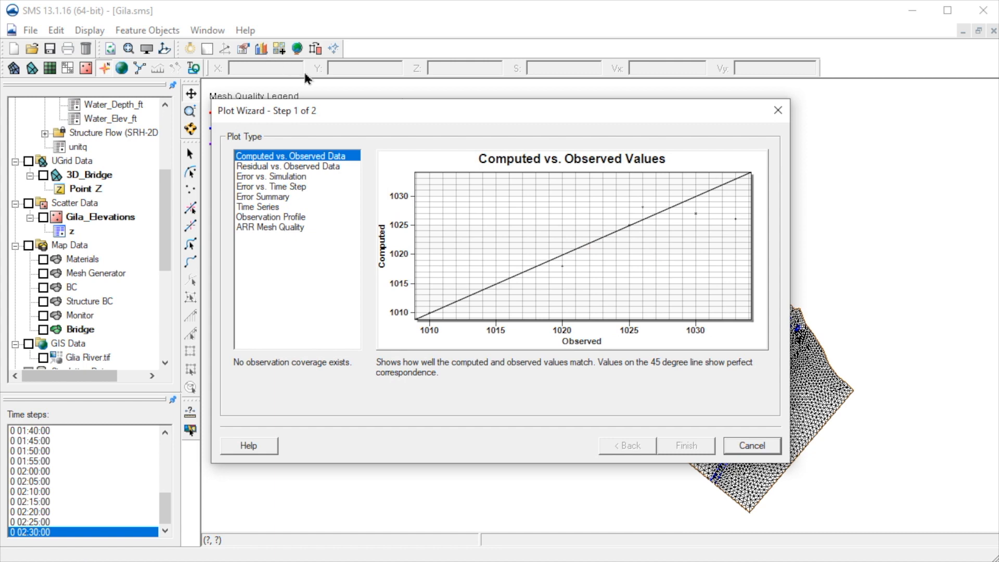
click(325, 227)
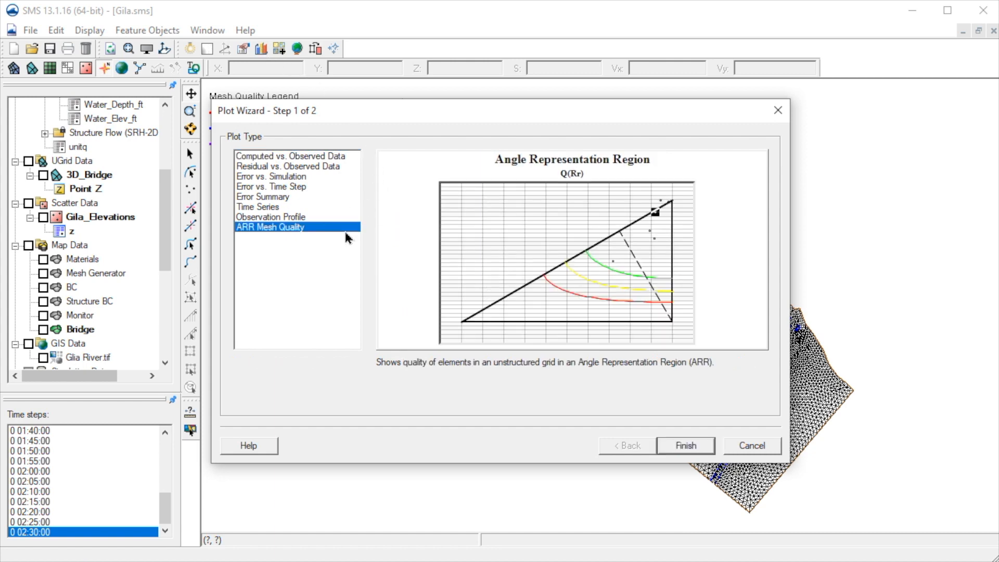
click(685, 442)
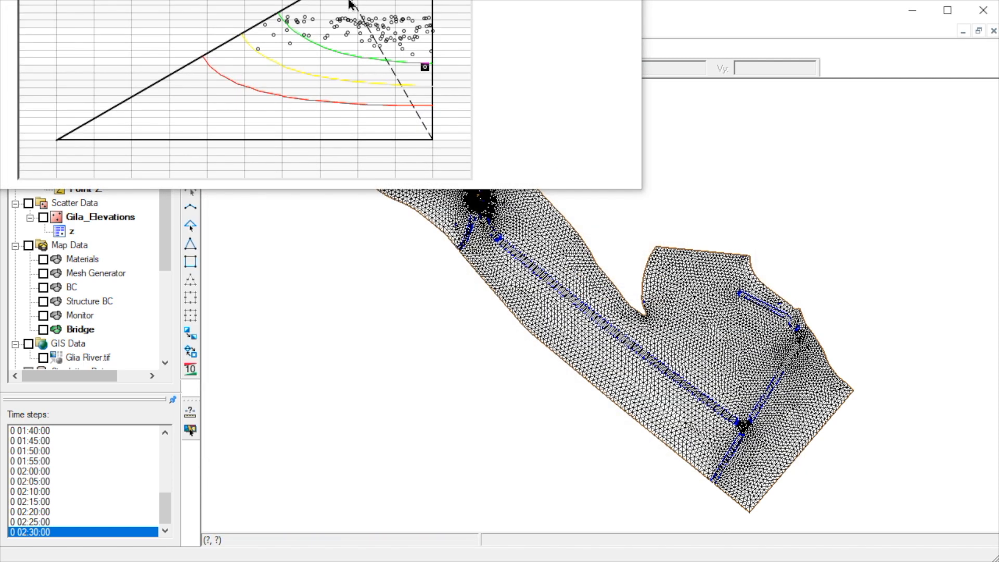
drag(326, 0, 634, 131)
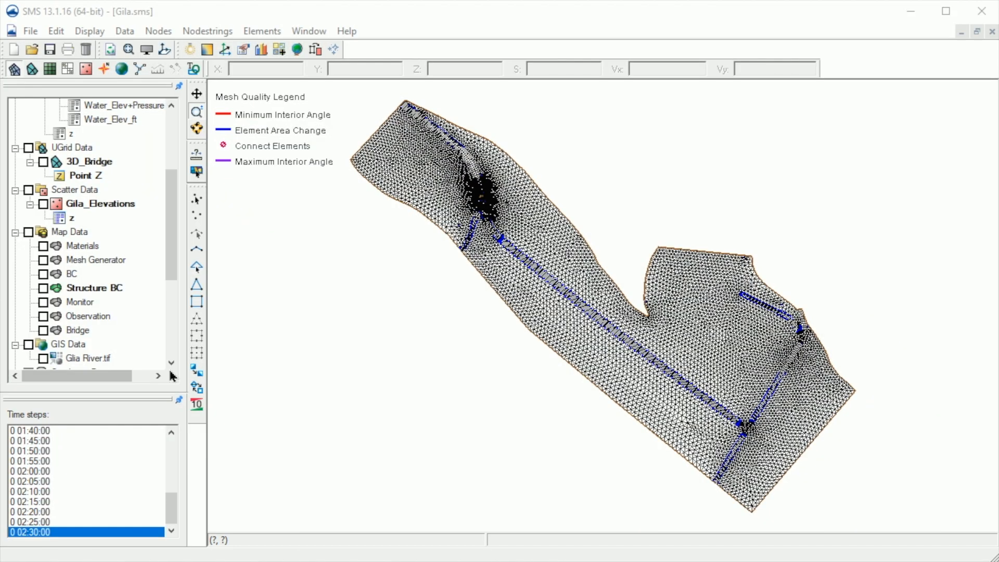
- Display contours with elements and mesh quality turned off, and make the Z elevation dataset of Gila_Mesh active
click(148, 50)
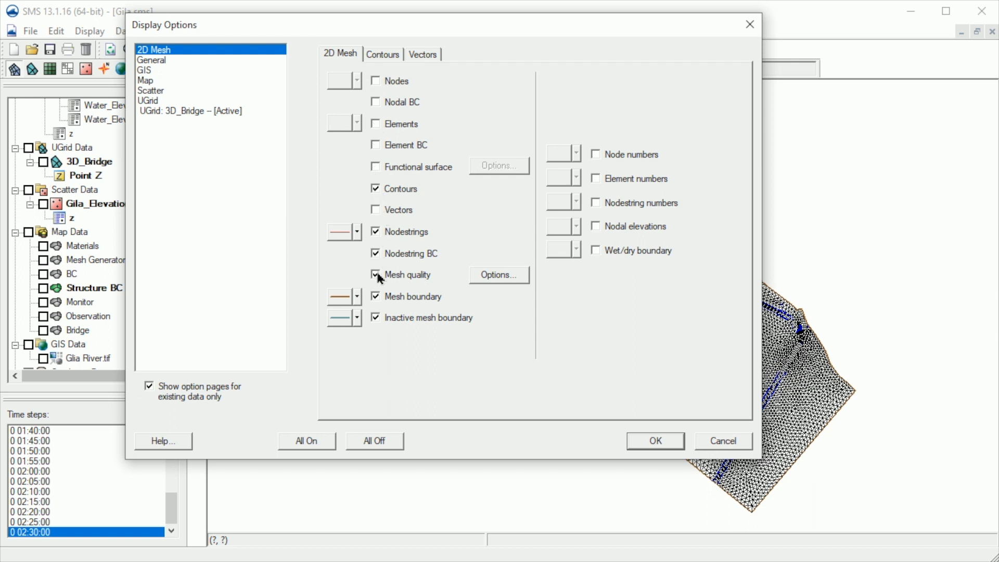
click(656, 442)
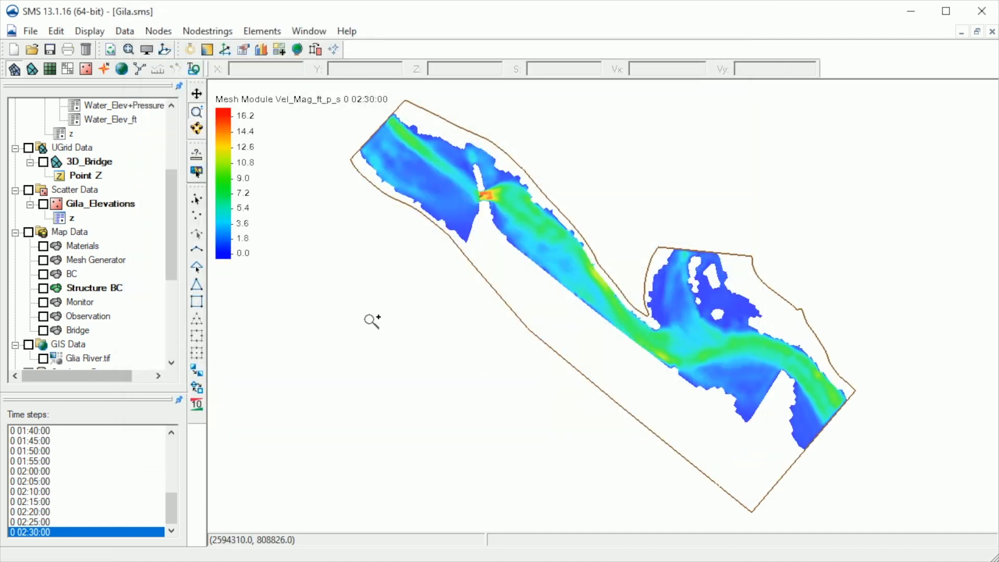
scroll(88, 156, up, 4)
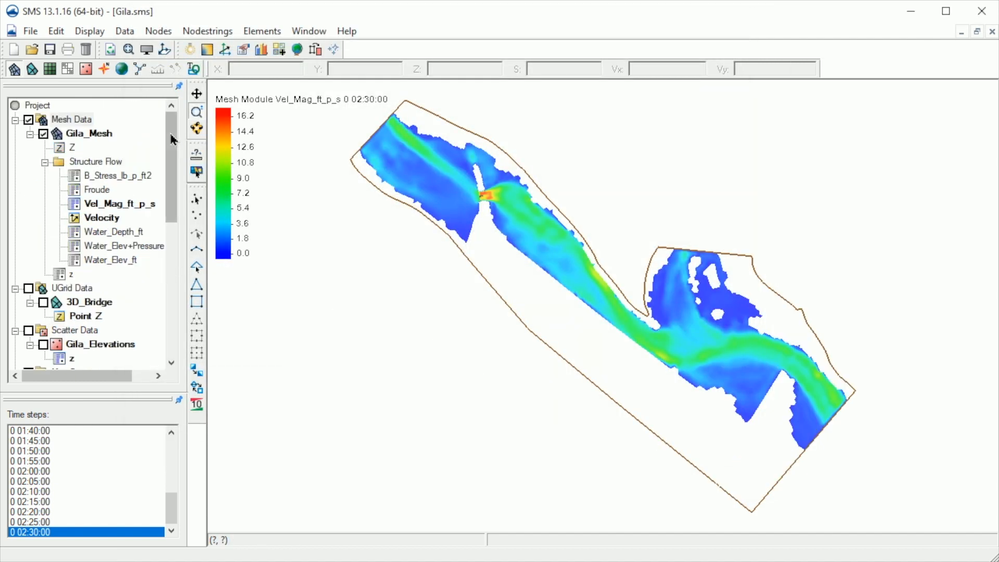
click(72, 148)
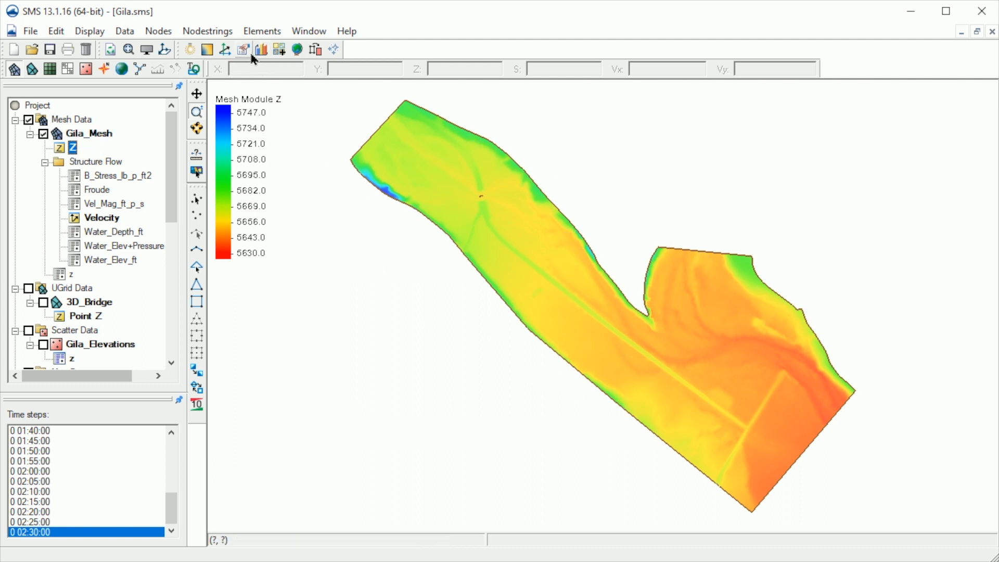
- Enable lights in the general display options to shade the mesh elevation contours
click(192, 50)
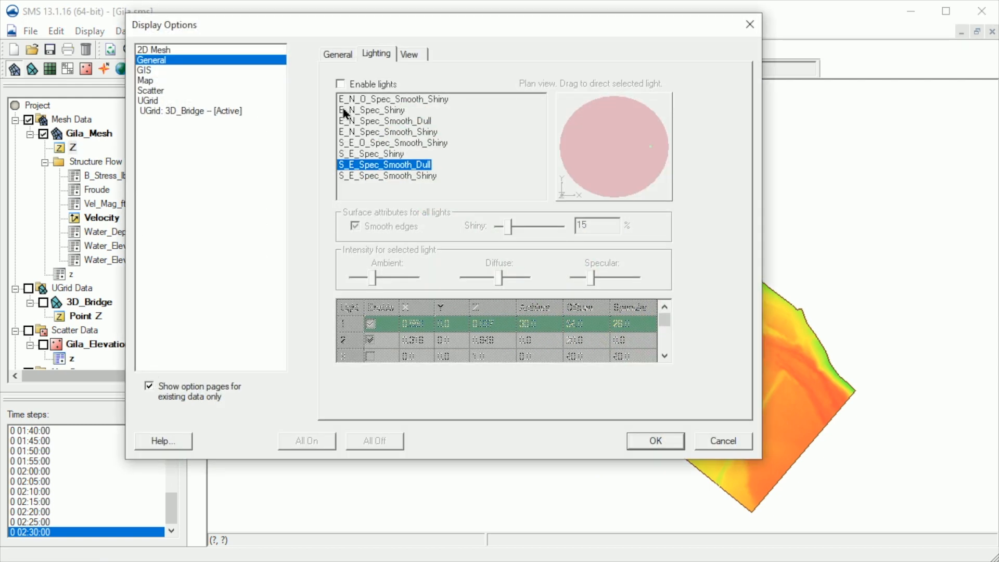
click(339, 84)
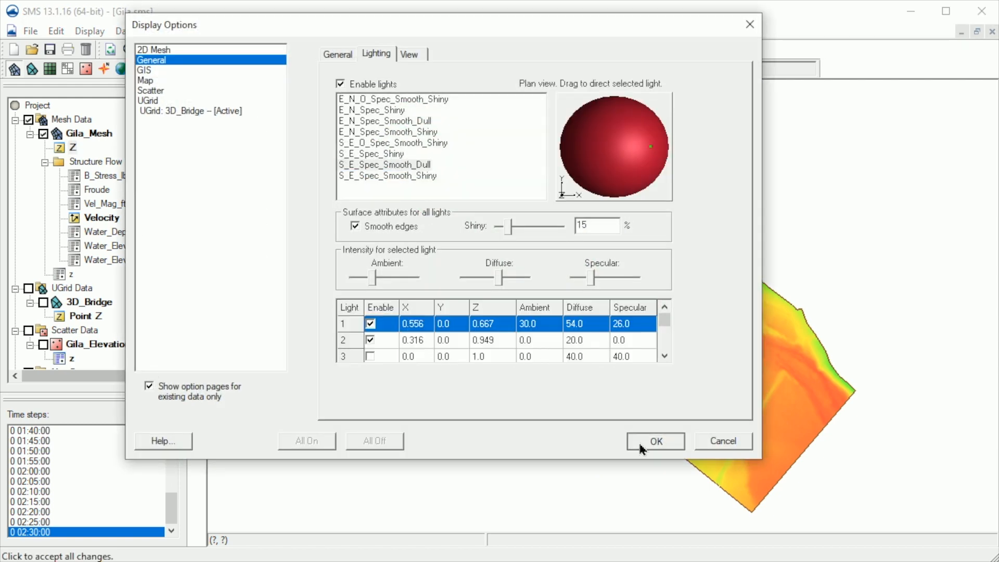
click(655, 441)
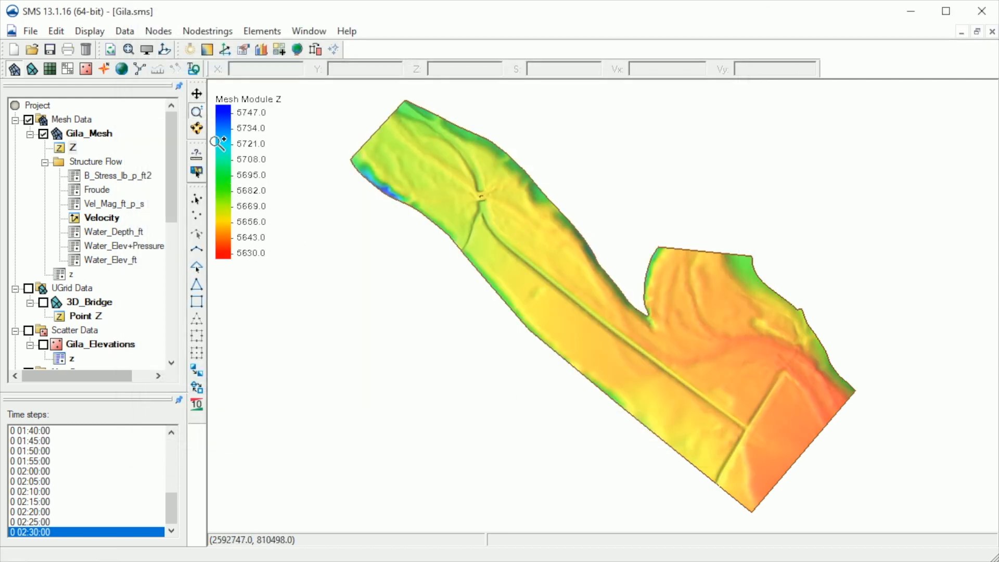
- Examine the shaded mesh elevations in plan view from the upstream bridge along the embankments to the downstream end, finishing with the whole mesh framed
drag(326, 105, 498, 250)
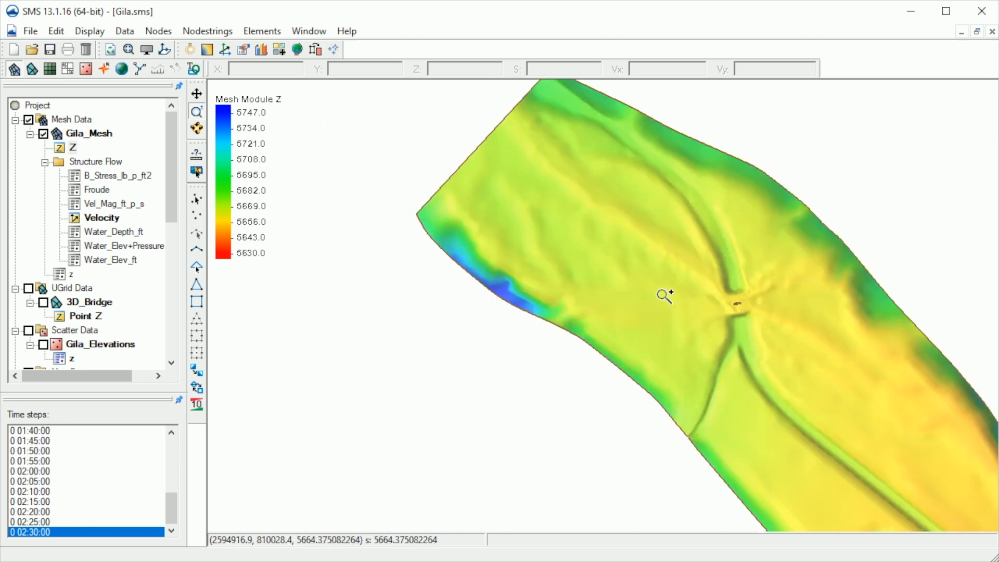
drag(764, 299, 754, 352)
drag(793, 415, 533, 187)
drag(749, 382, 614, 284)
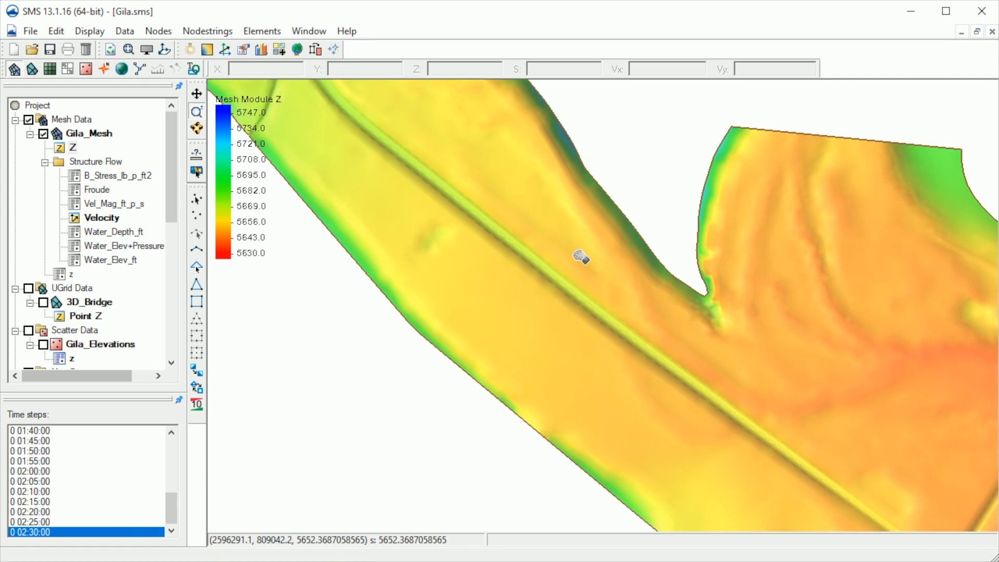
drag(735, 350, 531, 210)
scroll(592, 258, down, 2)
drag(670, 300, 713, 336)
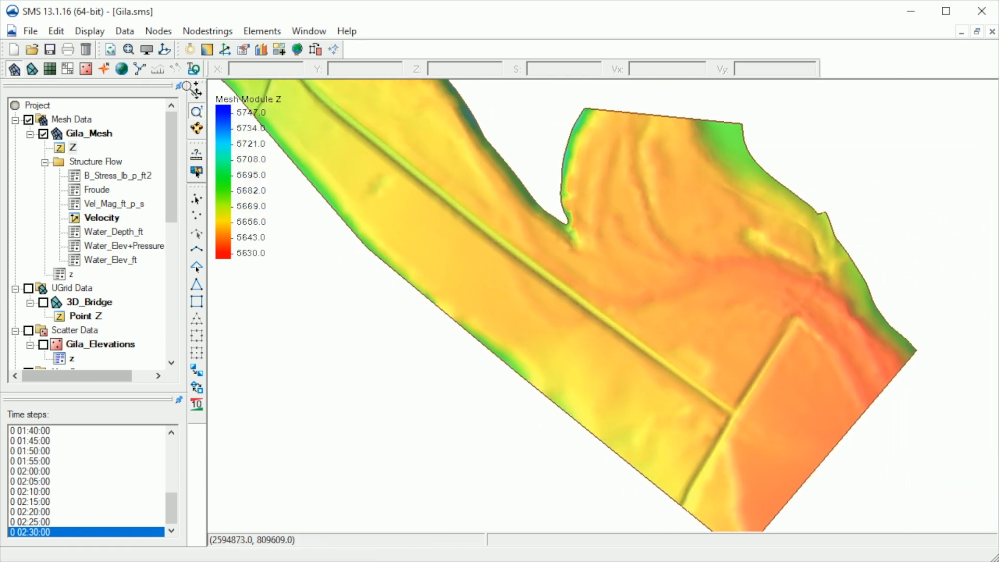
click(129, 52)
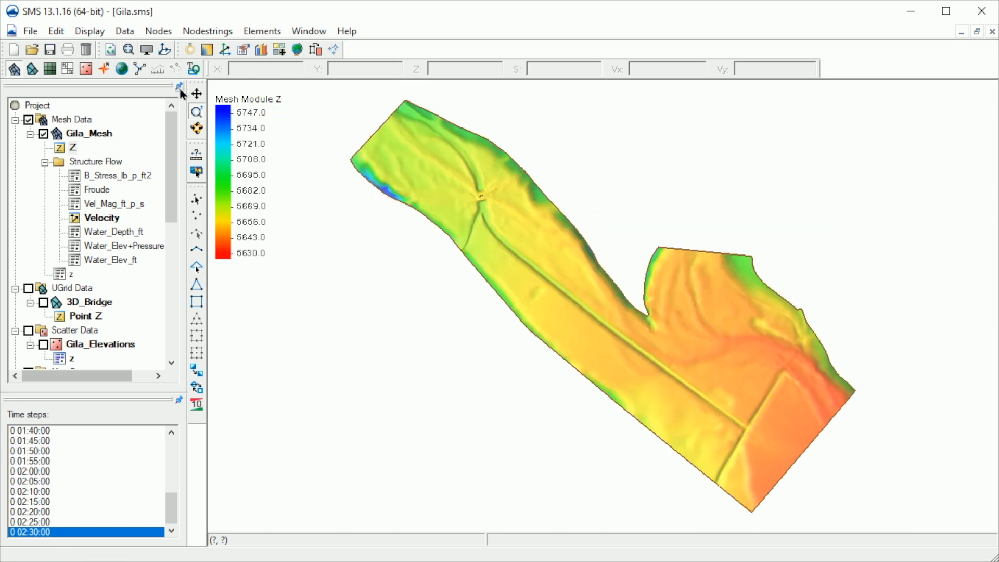
- Inspect the mesh elevations in a rotated 3D view along the embankments and around the bridge, finishing in plan view
click(196, 130)
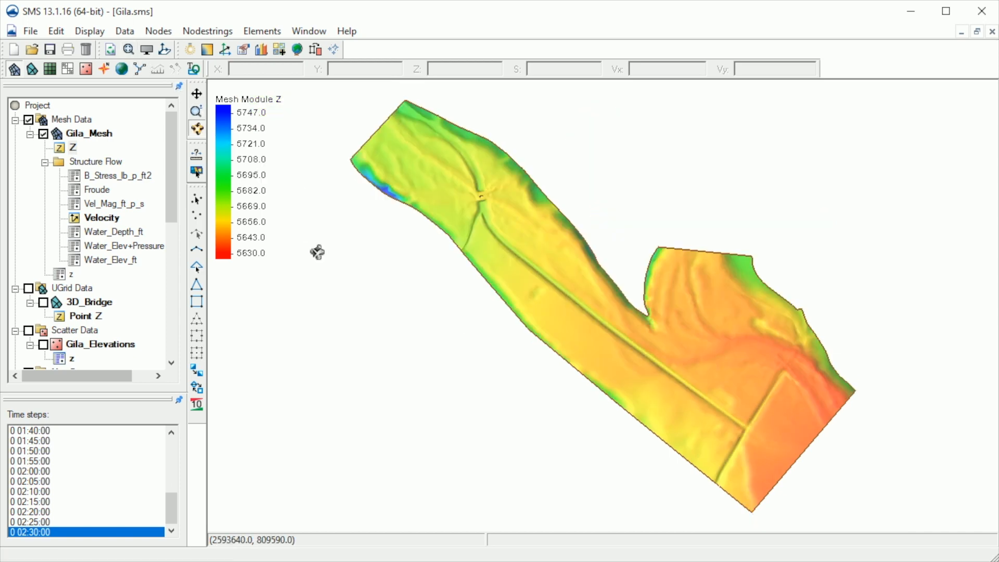
drag(606, 422, 755, 308)
scroll(755, 308, up, 4)
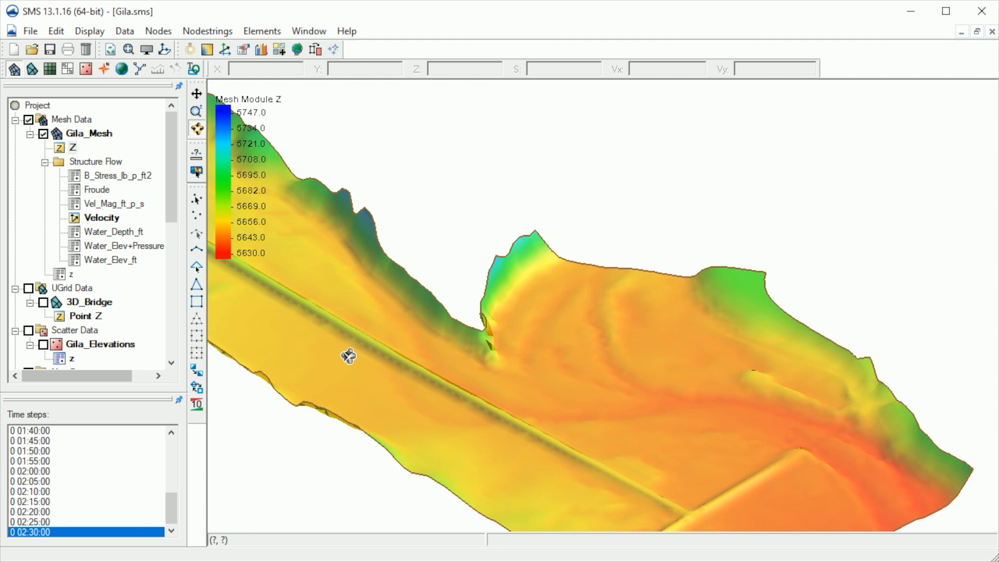
drag(374, 323, 782, 454)
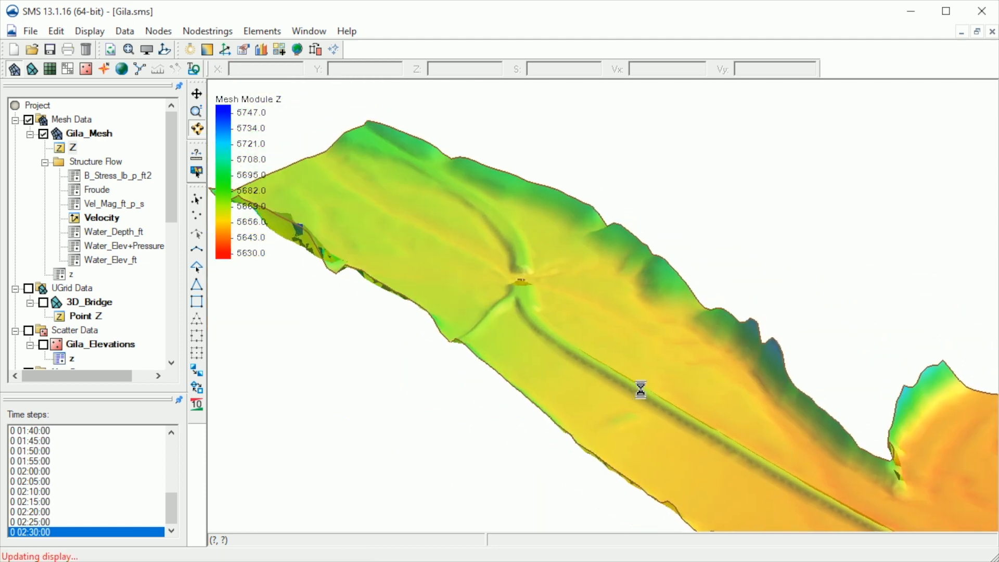
scroll(633, 384, up, 2)
drag(473, 307, 687, 477)
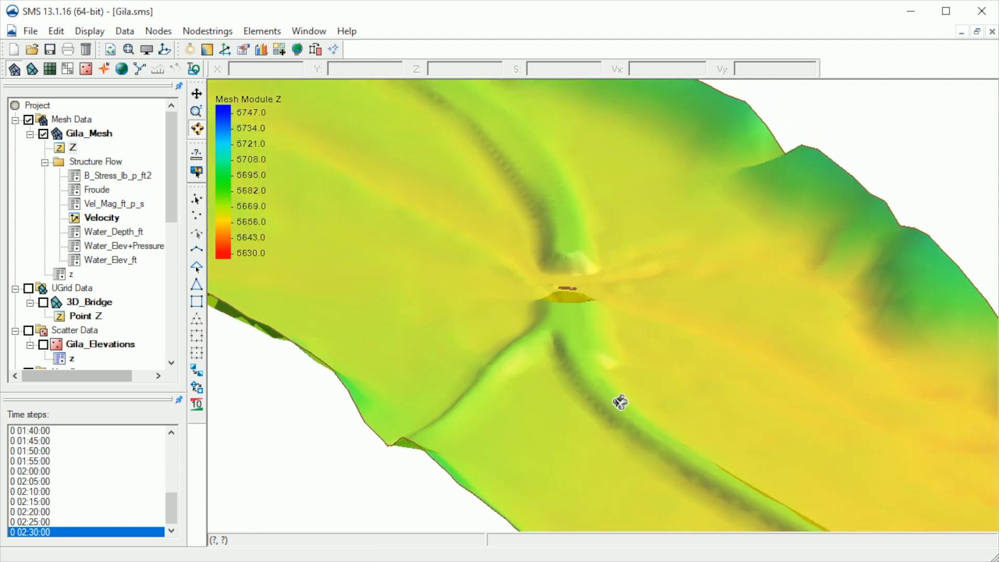
drag(494, 313, 667, 336)
scroll(773, 409, down, 2)
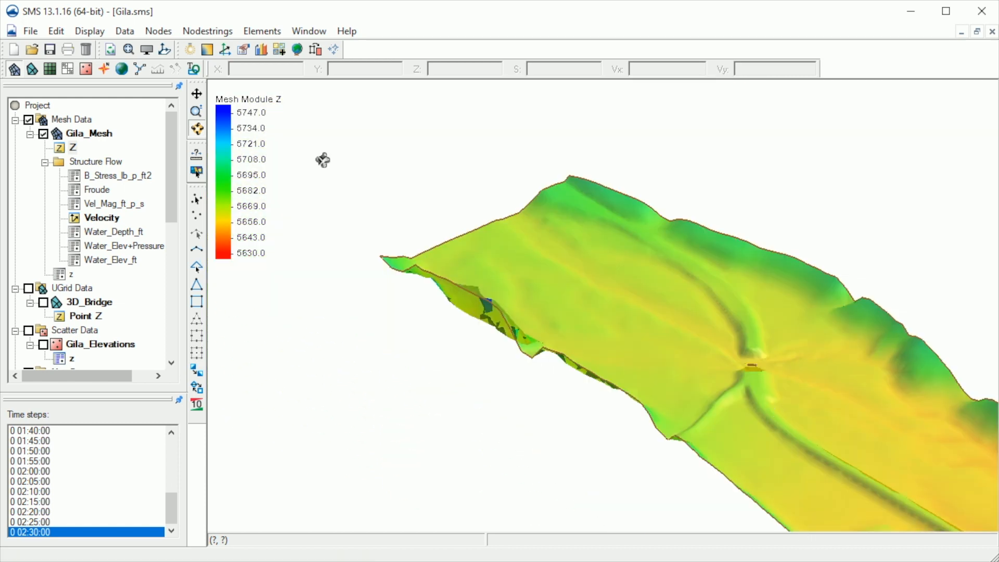
click(161, 53)
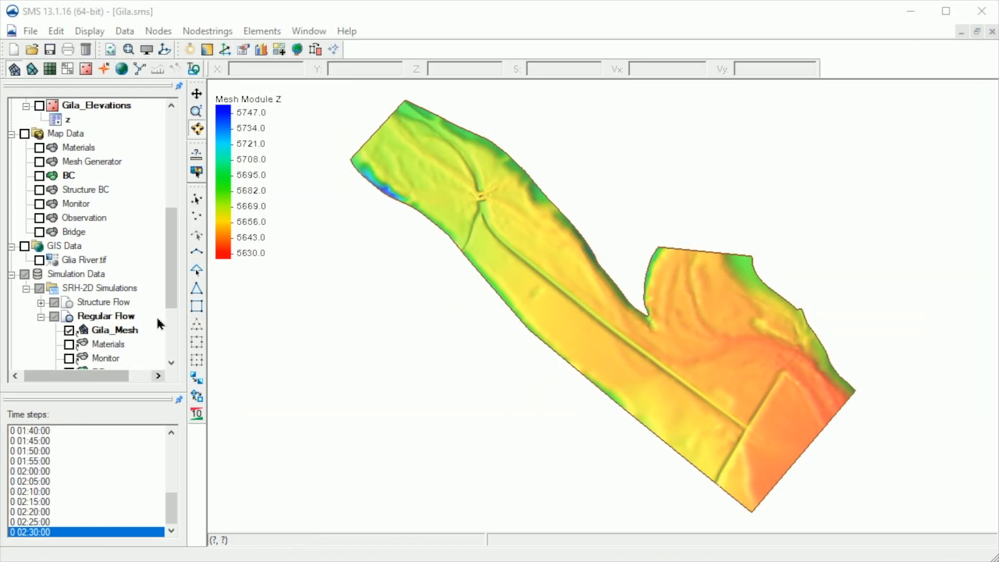
- Make the BC coverage active and visible, and check the assigned boundary condition and constant discharge of the upstream inflow arc
click(69, 175)
click(40, 176)
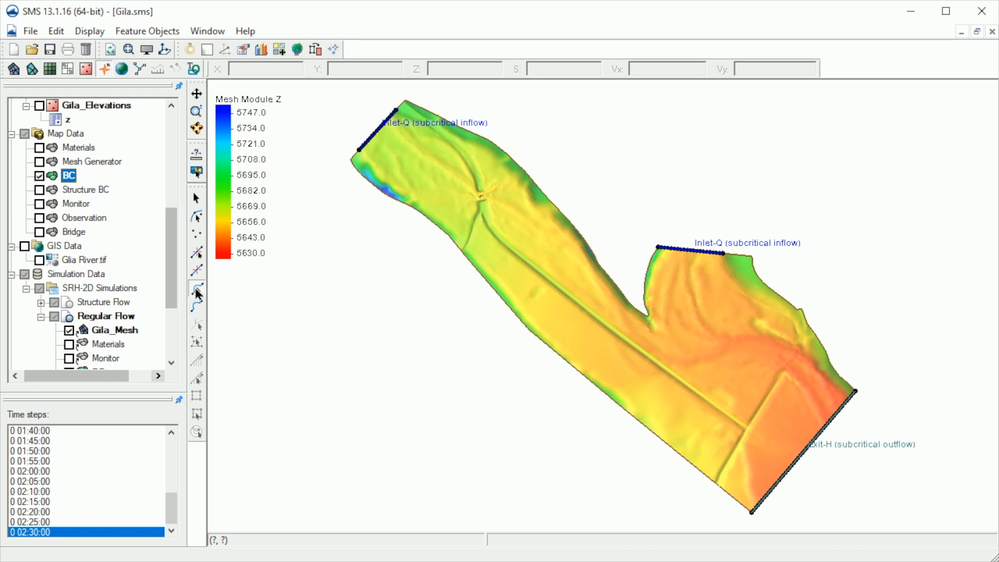
click(372, 144)
double_click(373, 144)
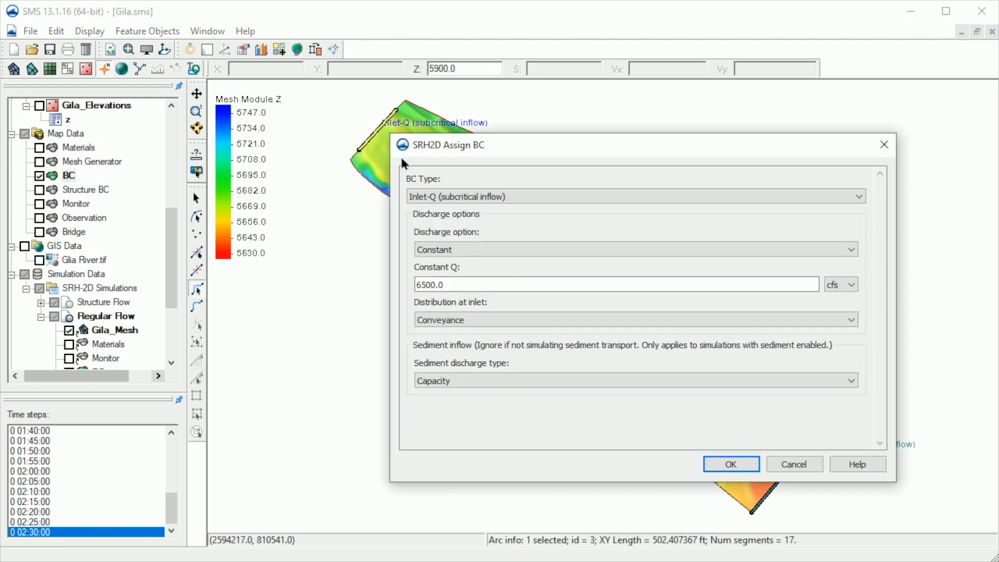
drag(442, 286, 403, 292)
click(723, 463)
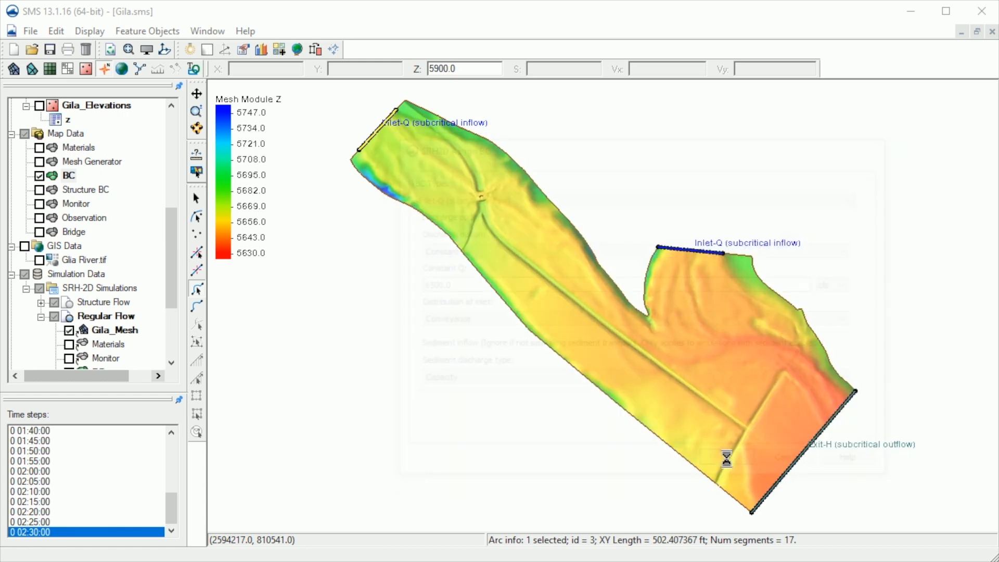
- Check the assigned boundary condition and constant discharge of the tributary inflow arc on the mesh's northeast side
click(688, 252)
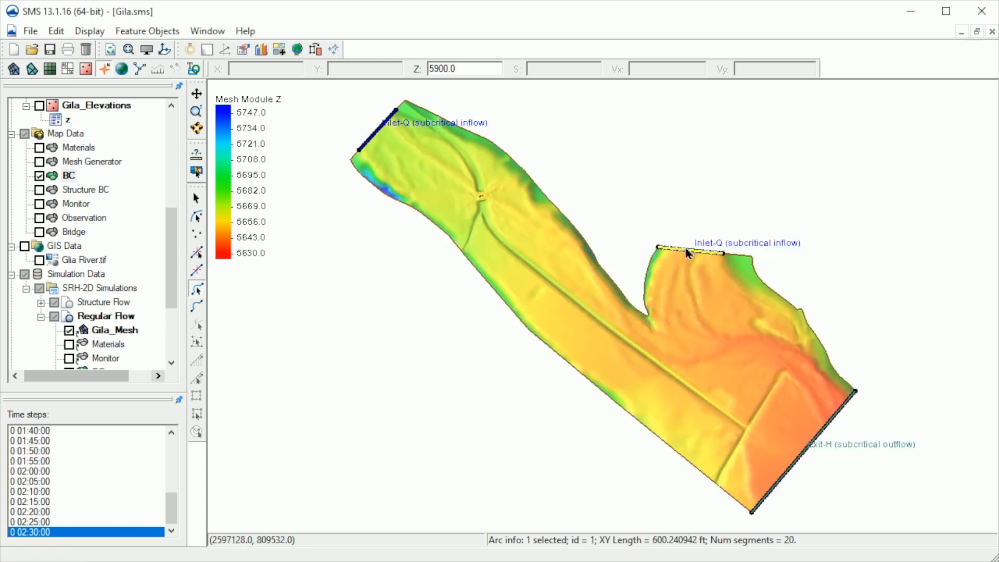
double_click(687, 251)
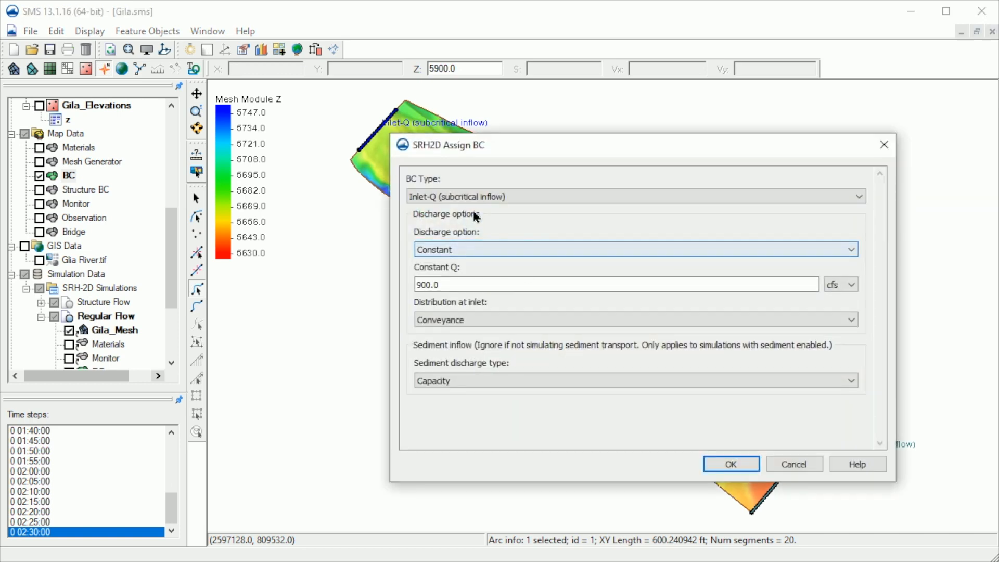
drag(454, 284, 404, 287)
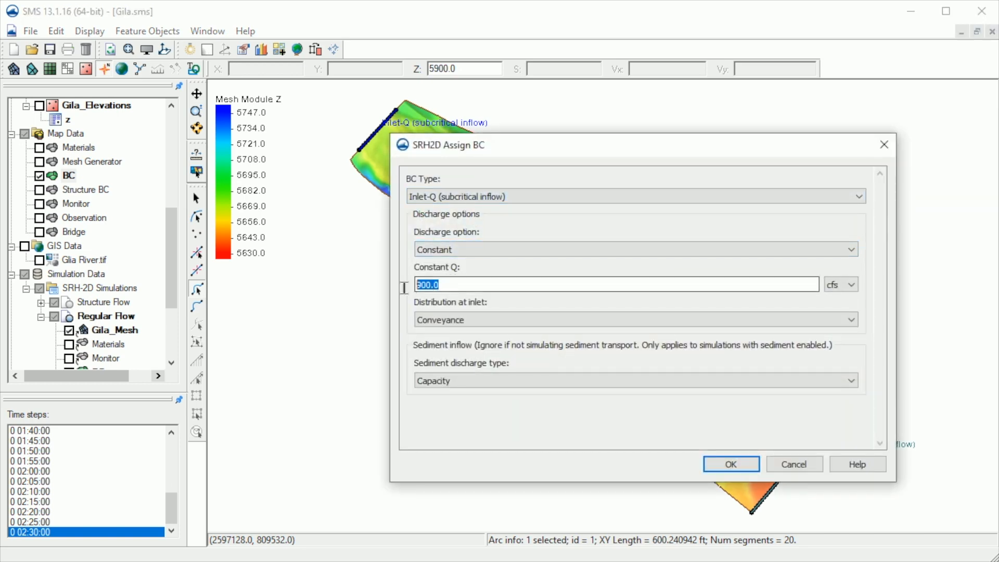
click(724, 461)
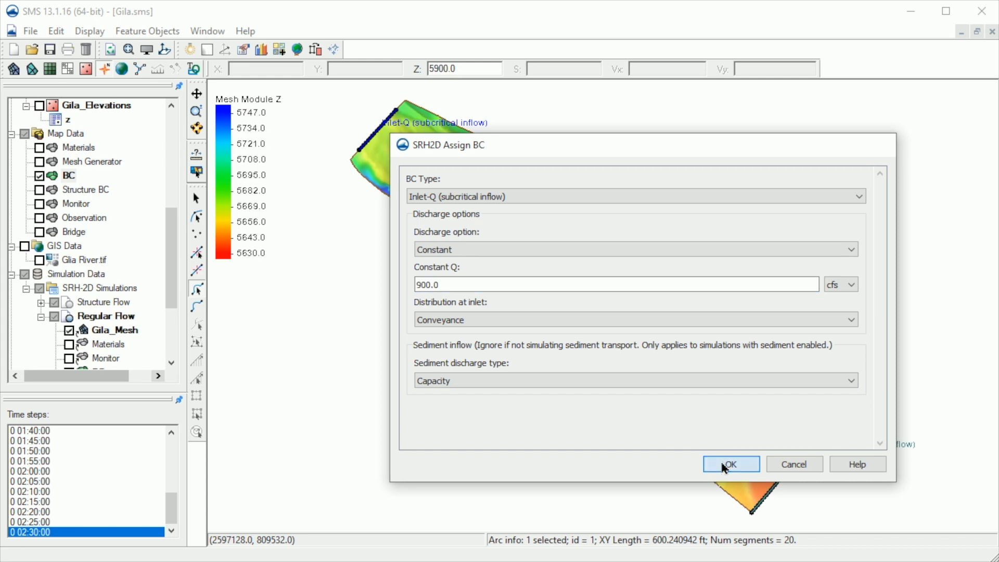
- Check the assigned boundary condition and constant water surface elevation of the downstream outflow arc
click(799, 463)
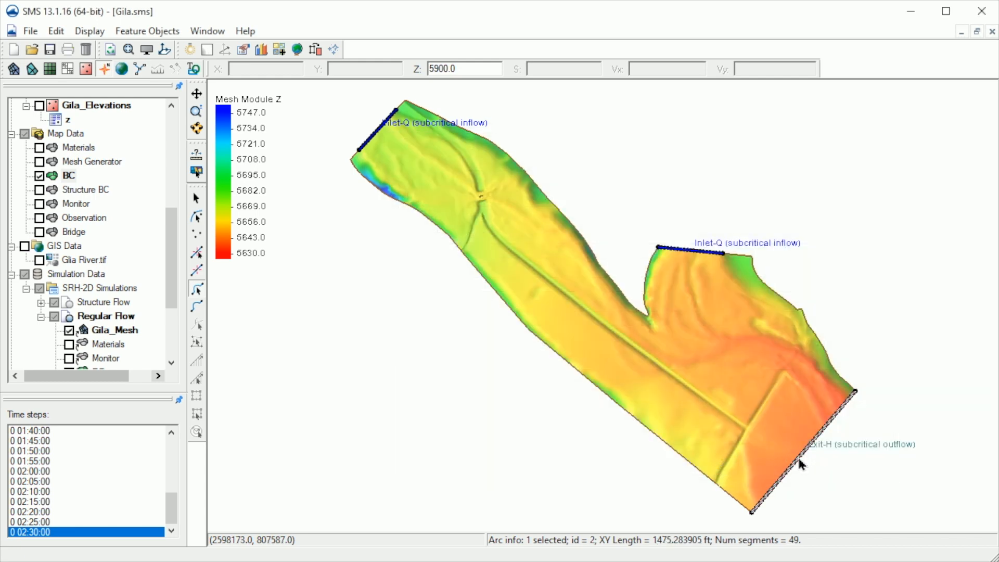
double_click(799, 464)
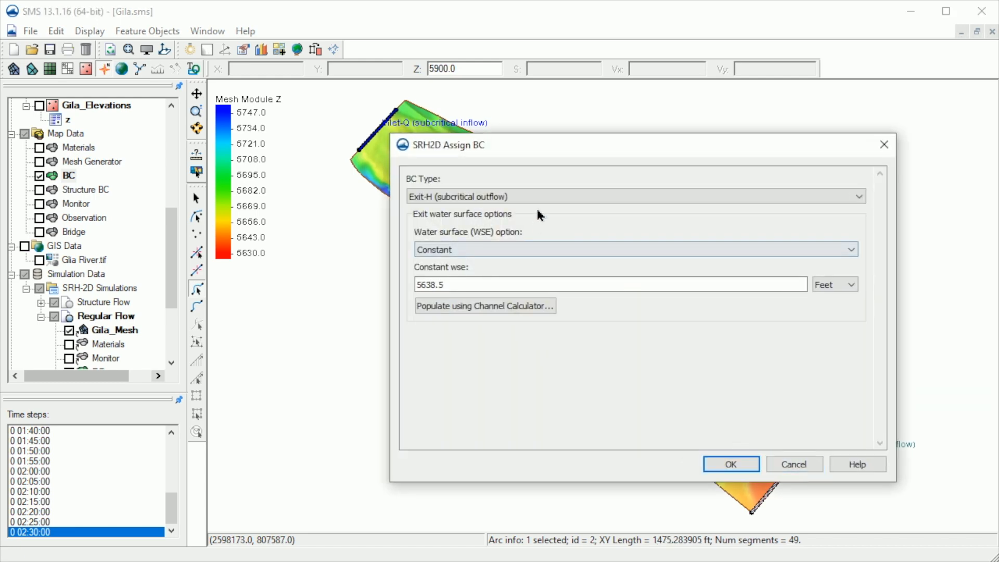
double_click(473, 288)
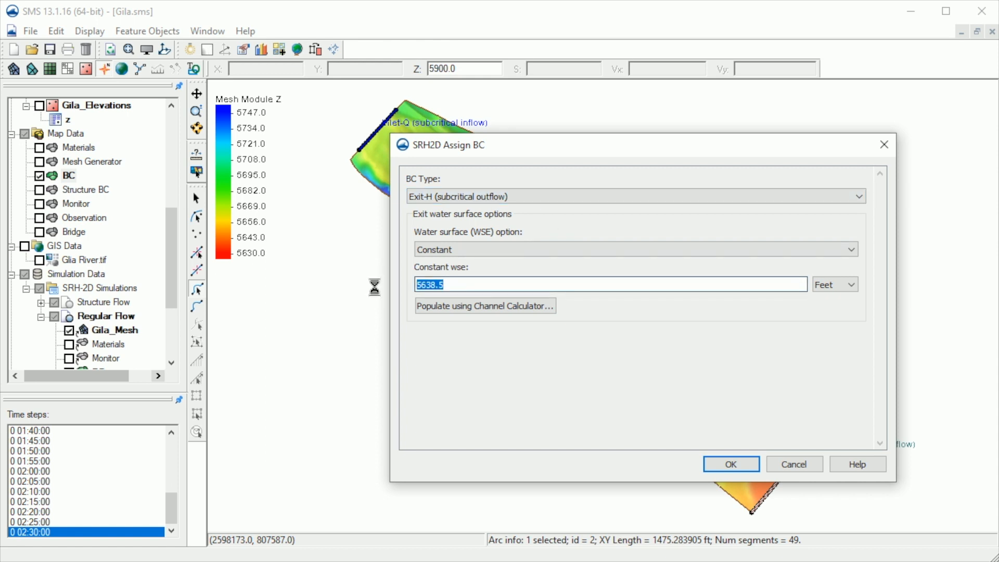
click(713, 464)
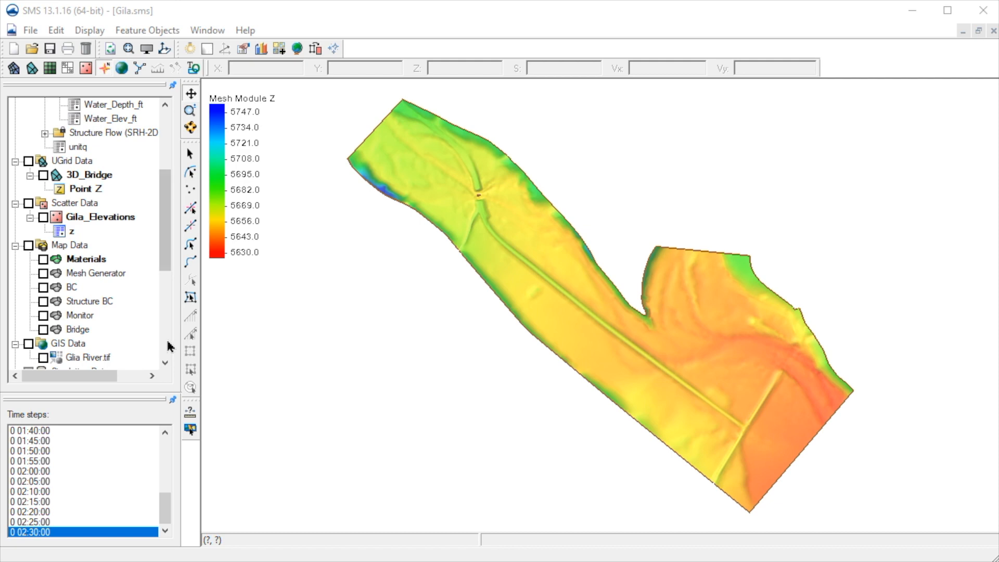
- Open the simulation plots for the Regular Flow simulation
click(162, 340)
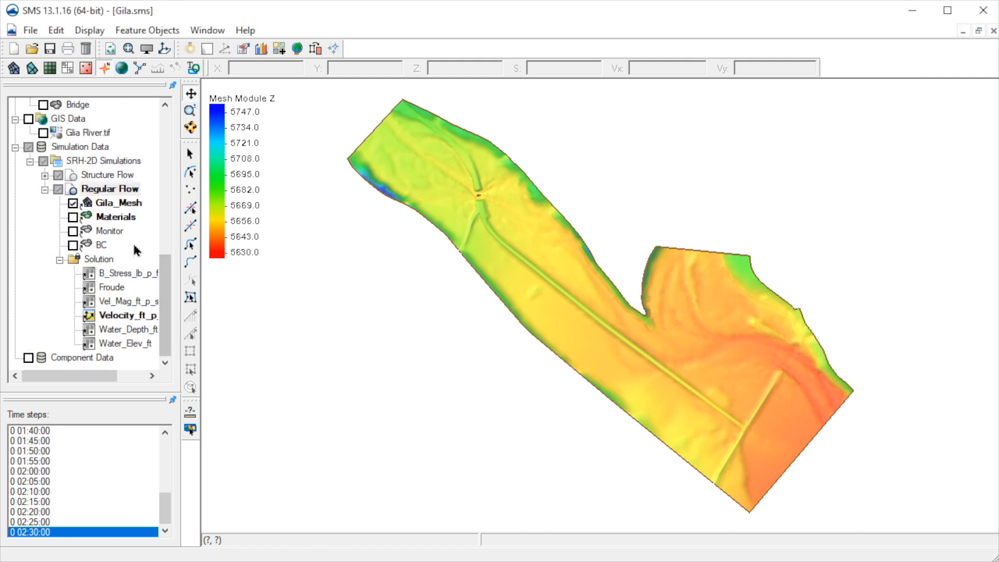
right_click(120, 192)
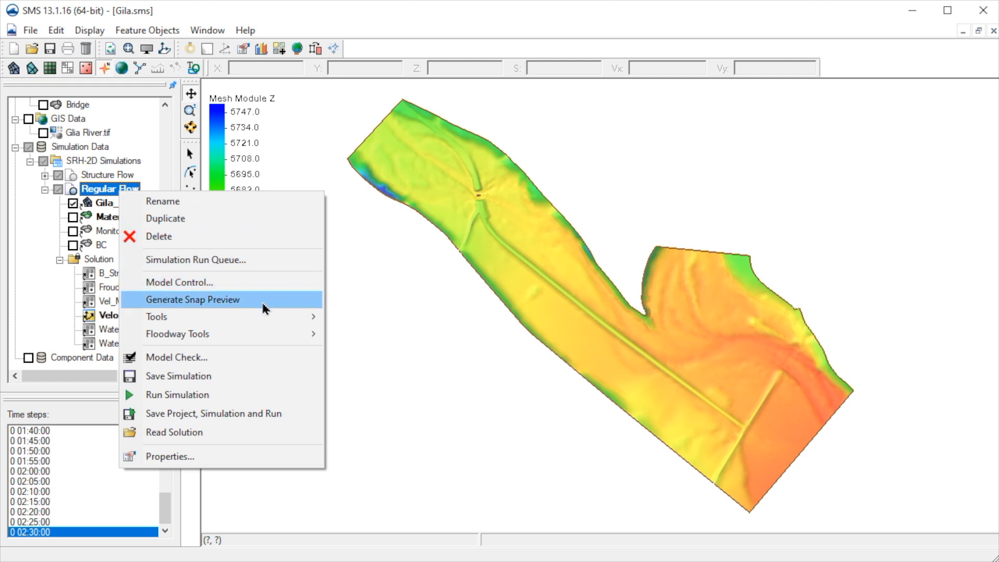
mouse_move(313, 318)
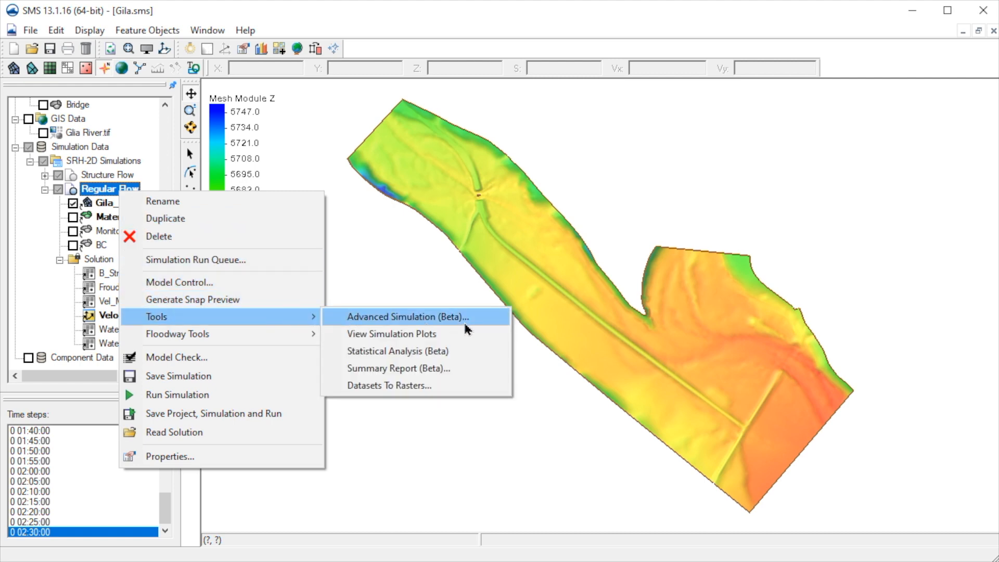
click(479, 338)
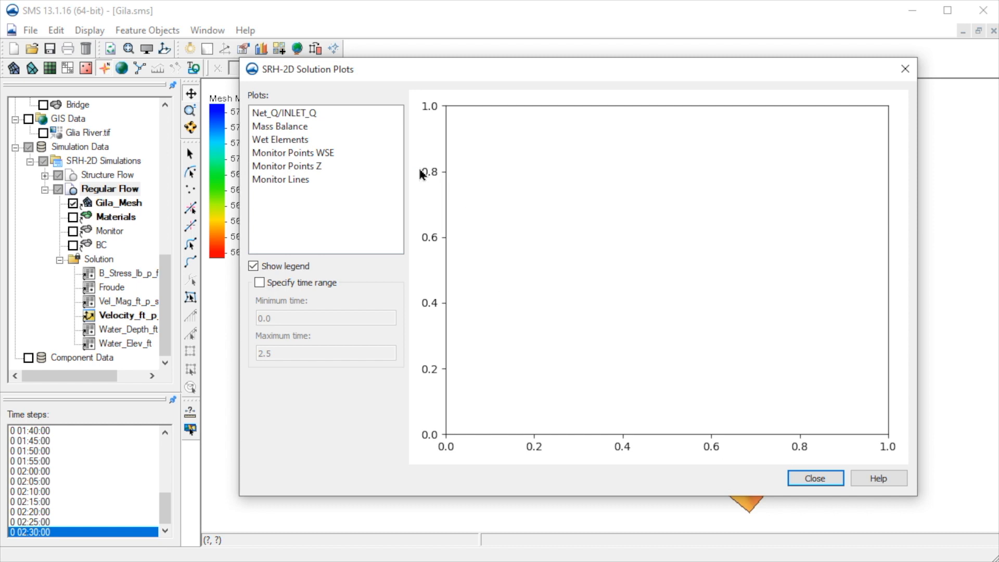
- Review the Net_Q/INLET_Q, Mass Balance, Wet Elements, Monitor Points Z and Monitor Lines plots, and close the solution plots
click(326, 115)
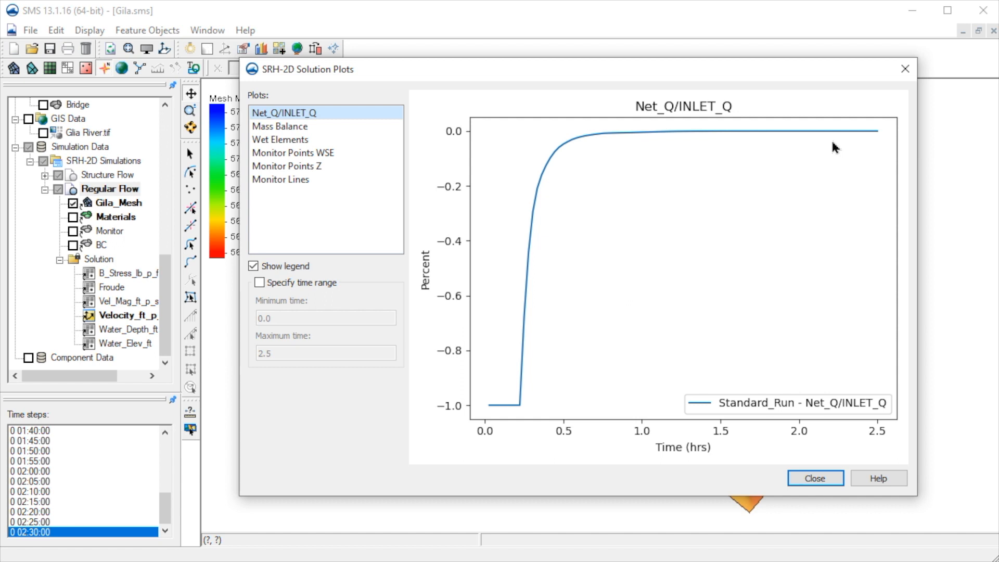
click(348, 129)
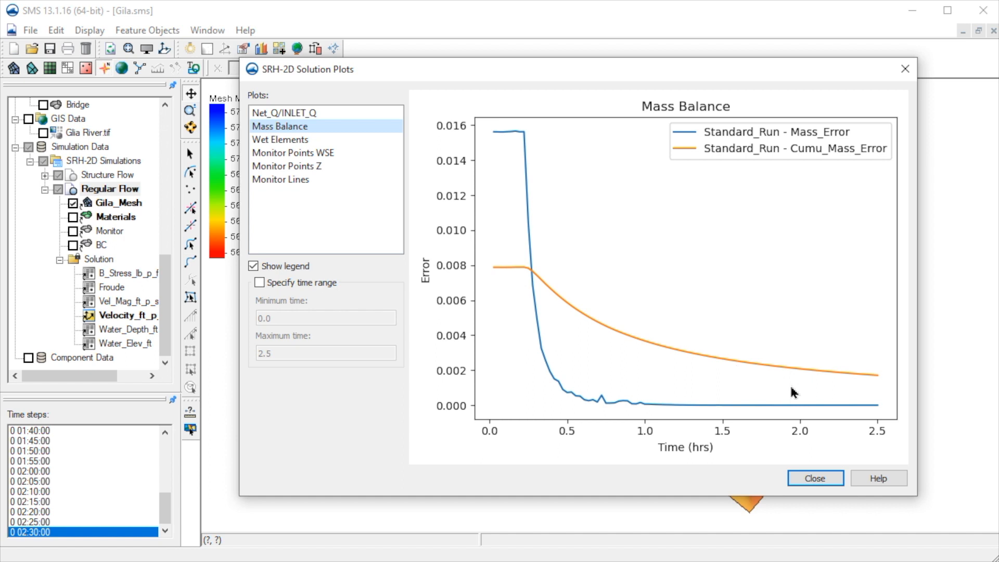
click(314, 140)
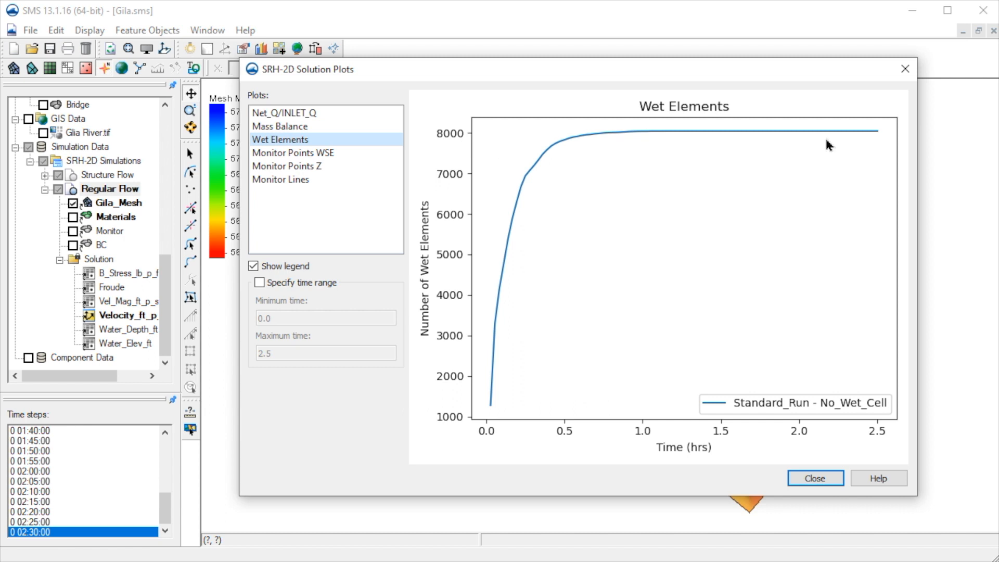
click(362, 165)
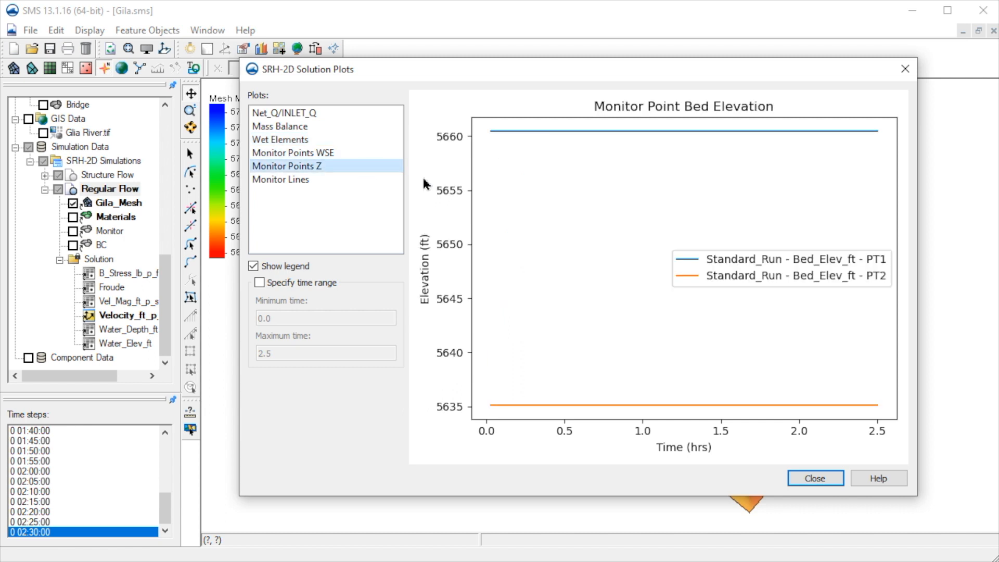
click(348, 180)
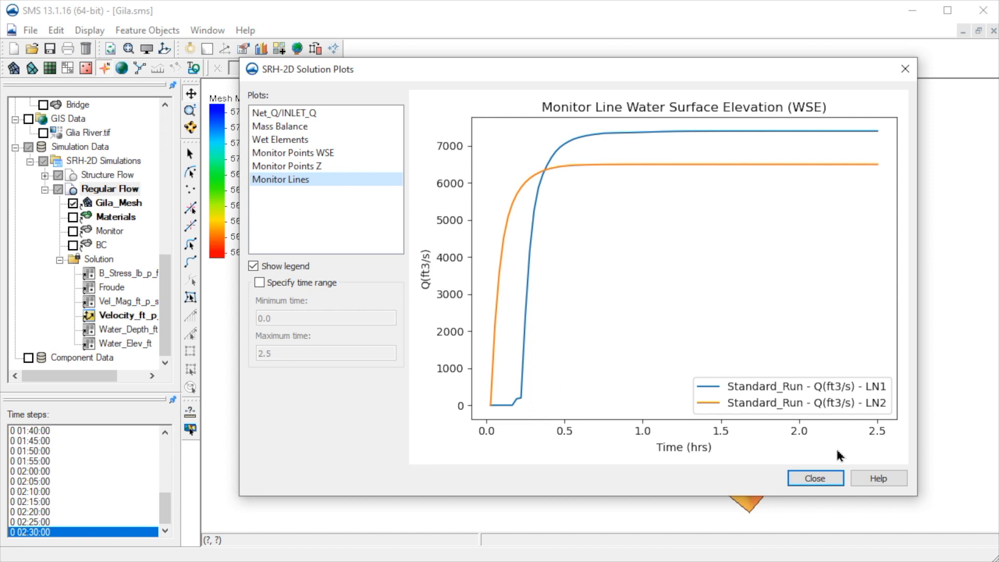
click(830, 477)
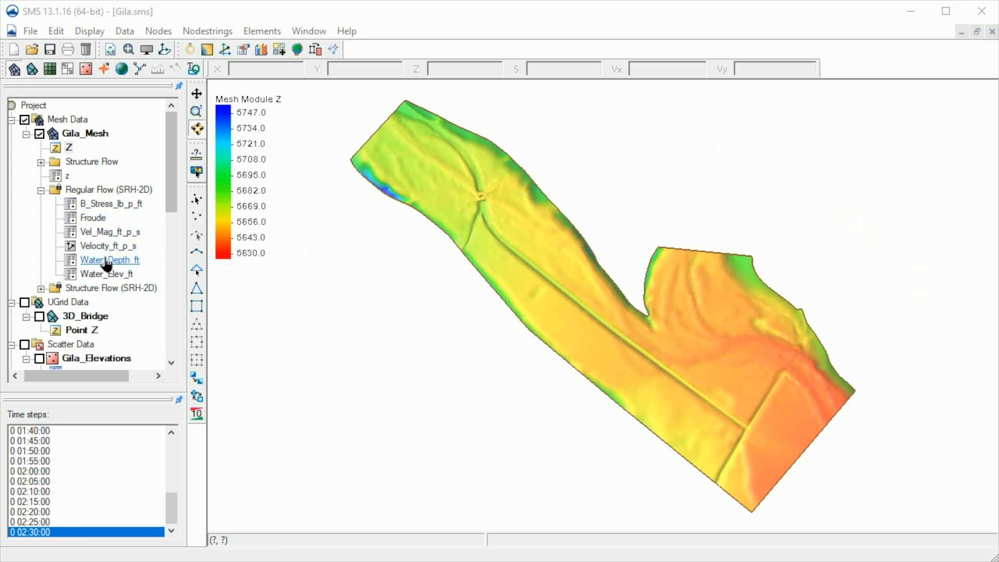
- Set the 2D mesh velocity vectors to display on a grid with an X spacing of 15 pixels and adjust the Y spacing
key(ctrl+d)
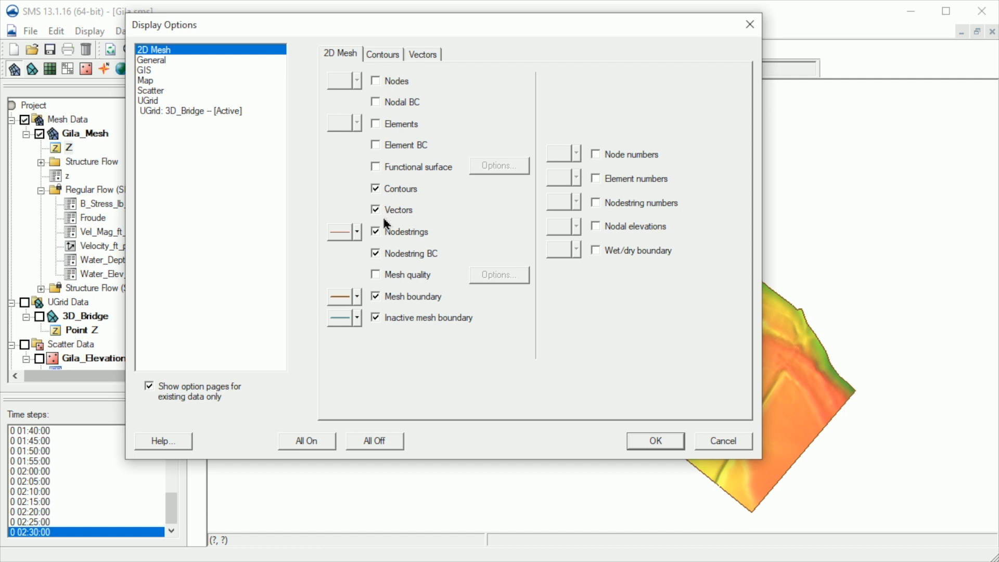
click(427, 58)
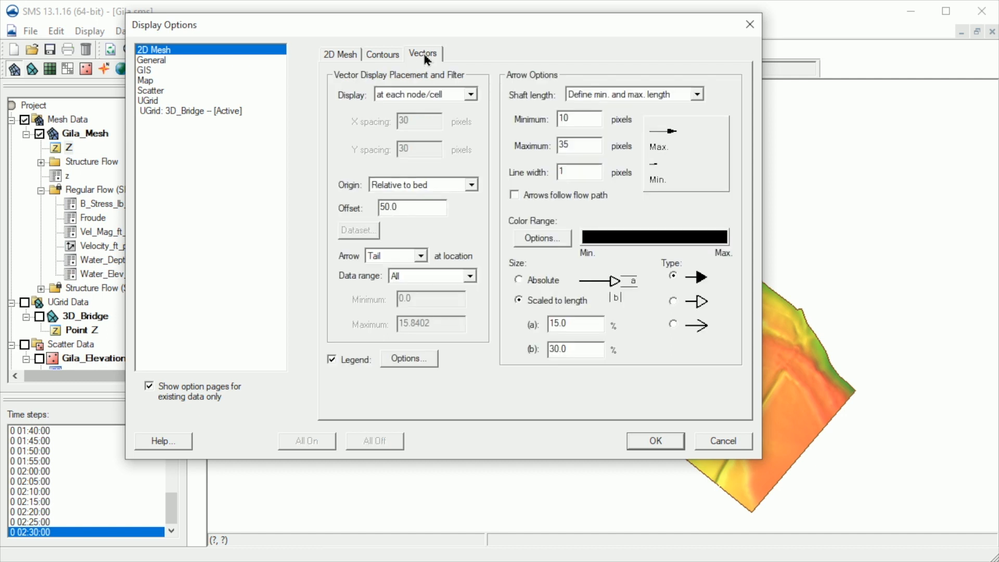
click(470, 95)
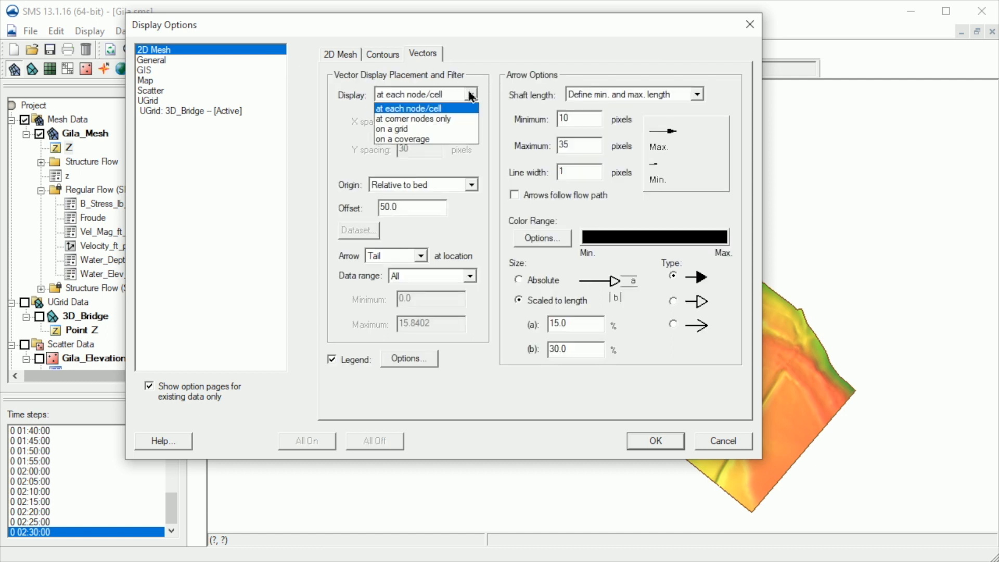
click(465, 136)
drag(421, 122, 389, 121)
text(15)
drag(413, 142, 392, 143)
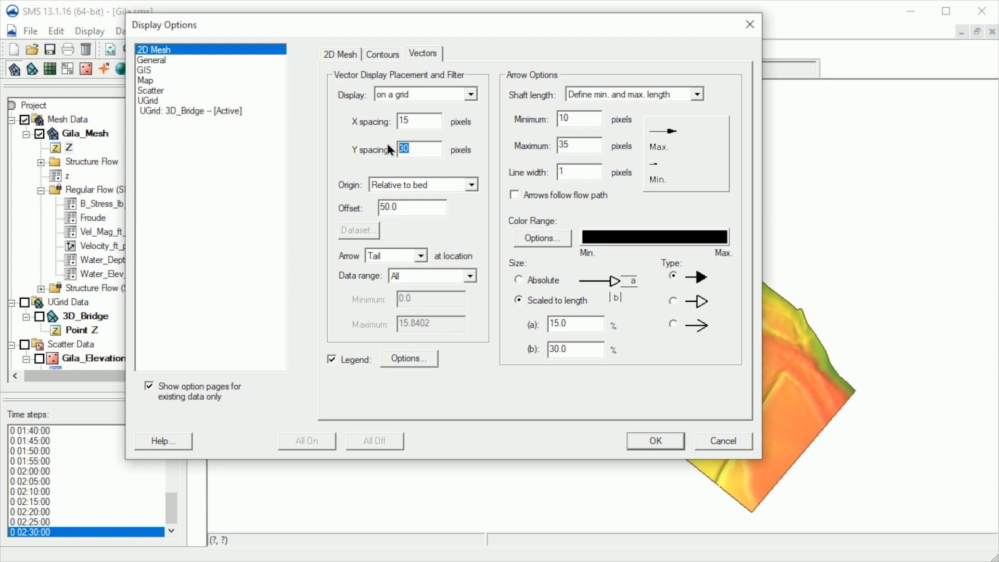
click(659, 444)
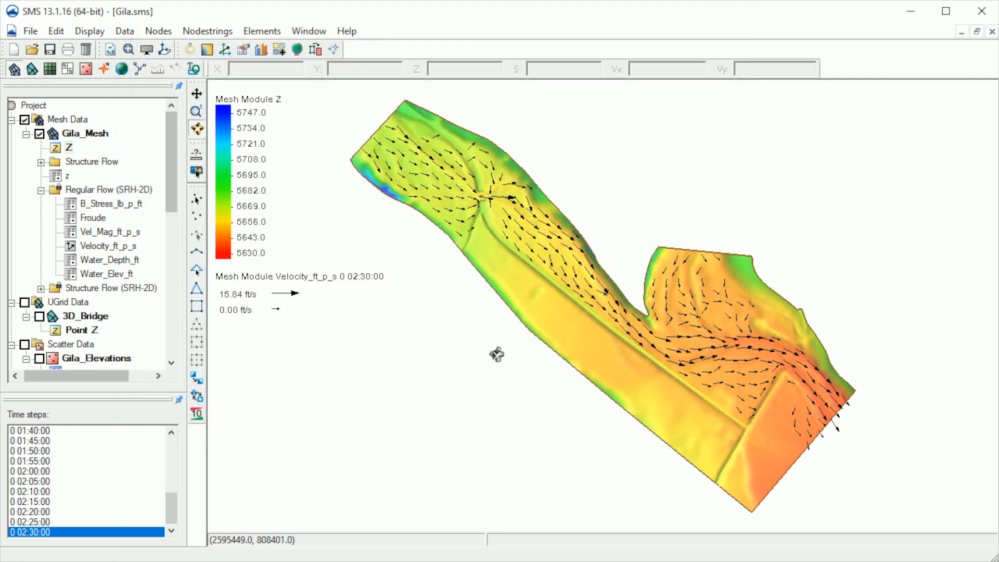
- Examine the velocity vectors along the reach, at the downstream outflow and through the bridge opening, and return to the full mesh view
click(197, 112)
drag(347, 99, 458, 247)
mouse_move(767, 368)
mouse_down()
mouse_move(571, 286)
mouse_move(406, 165)
mouse_up()
mouse_move(754, 427)
mouse_down()
mouse_move(732, 382)
mouse_move(571, 211)
mouse_up()
drag(892, 408, 721, 443)
drag(789, 432, 618, 239)
drag(855, 417, 524, 150)
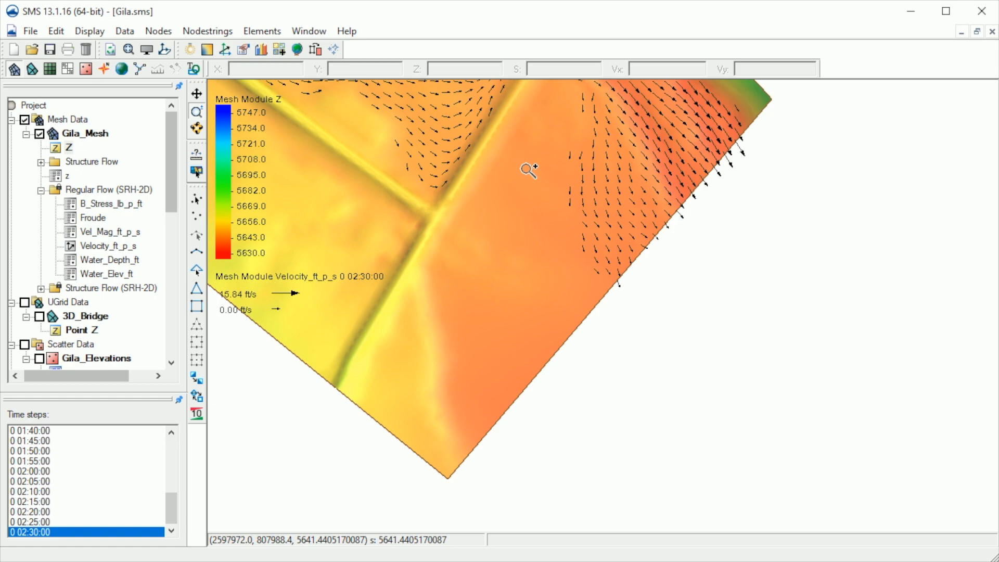
drag(332, 141, 969, 531)
drag(448, 129, 859, 493)
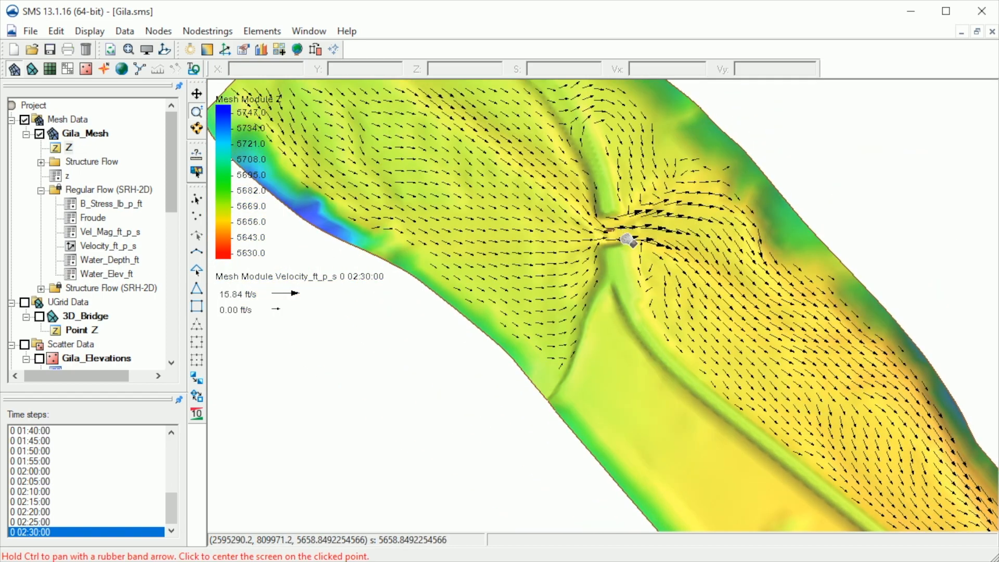
drag(626, 239, 628, 310)
scroll(602, 304, up, 4)
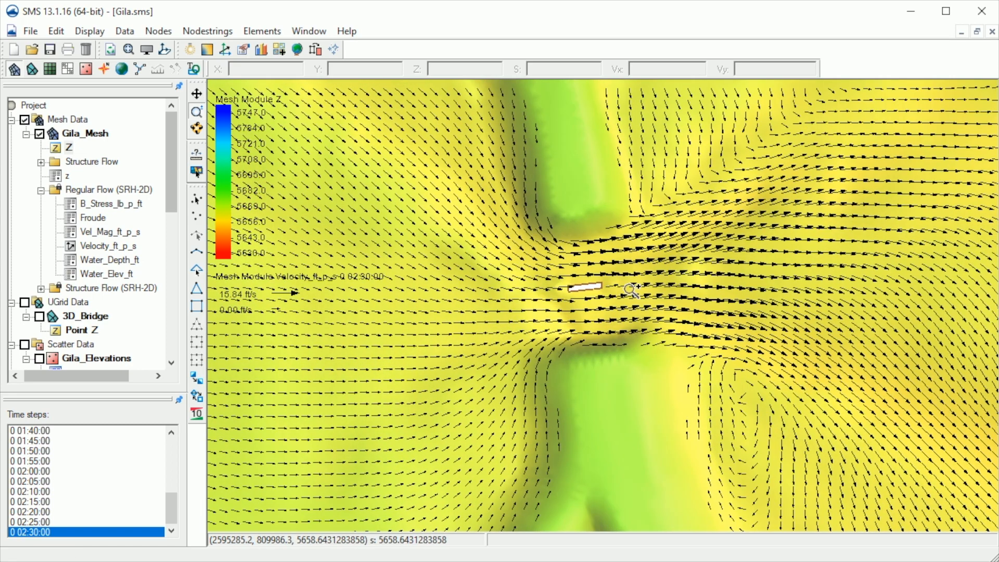
click(133, 51)
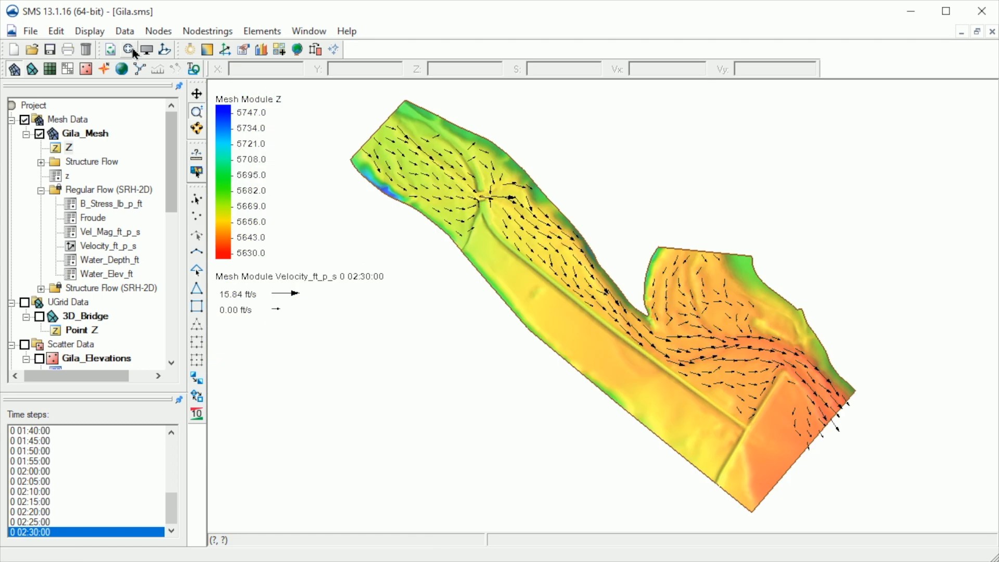
- Display the Regular Flow Water_Elev_ft dataset and examine its contours from the upstream inflow to the downstream outflow, ending at the full mesh view
click(134, 281)
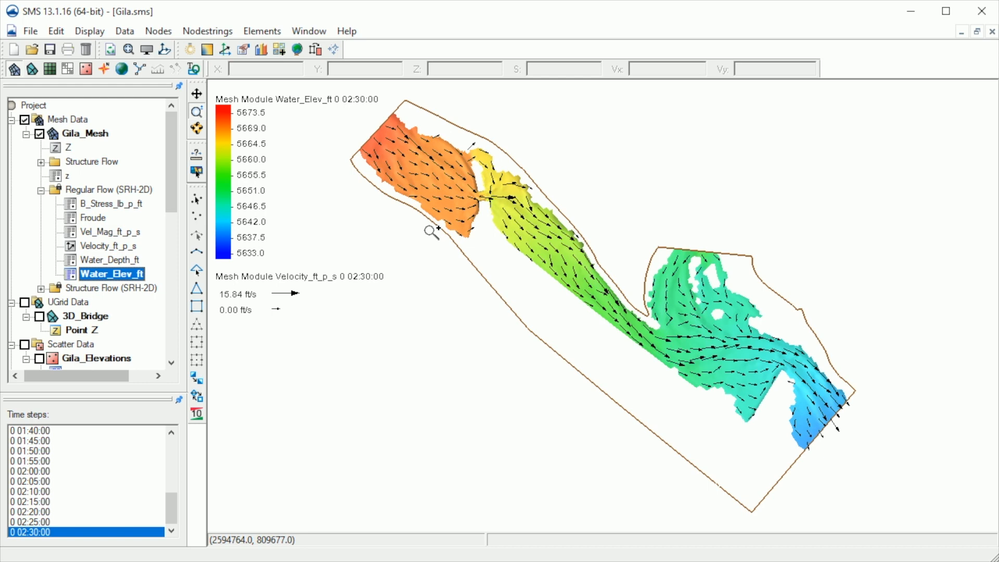
drag(335, 99, 557, 279)
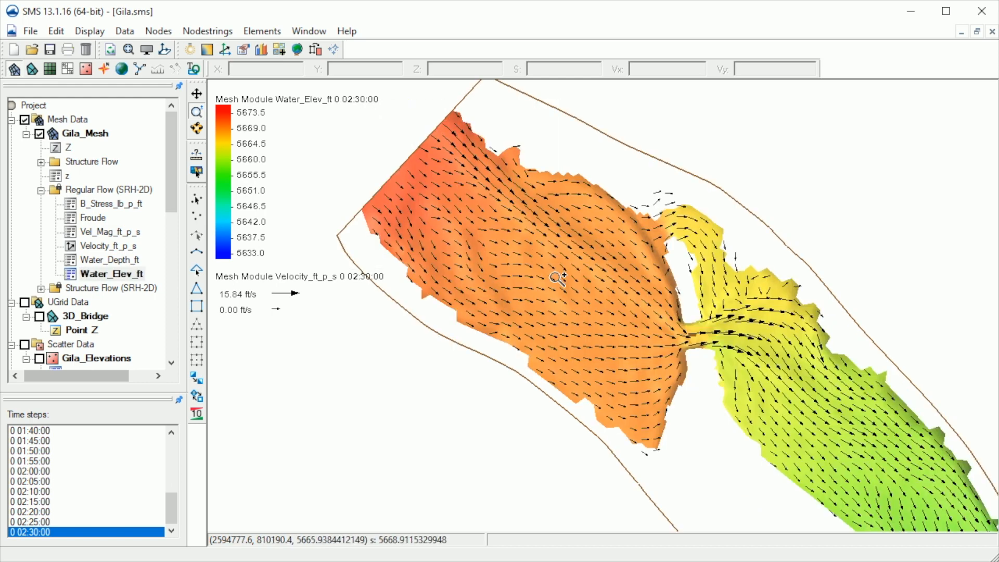
drag(615, 329, 525, 271)
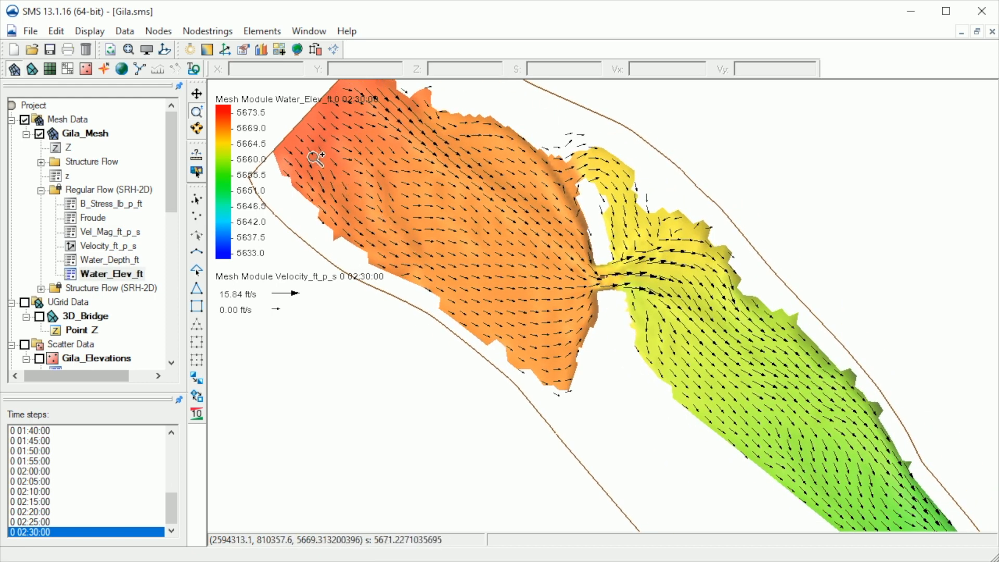
drag(721, 401, 478, 214)
drag(848, 440, 537, 219)
drag(746, 362, 658, 281)
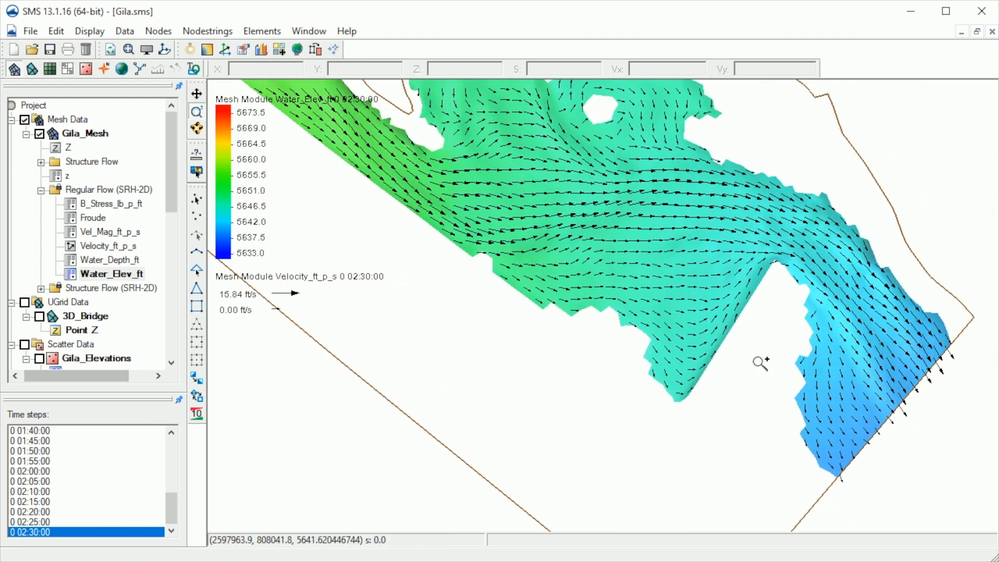
scroll(760, 362, down, 3)
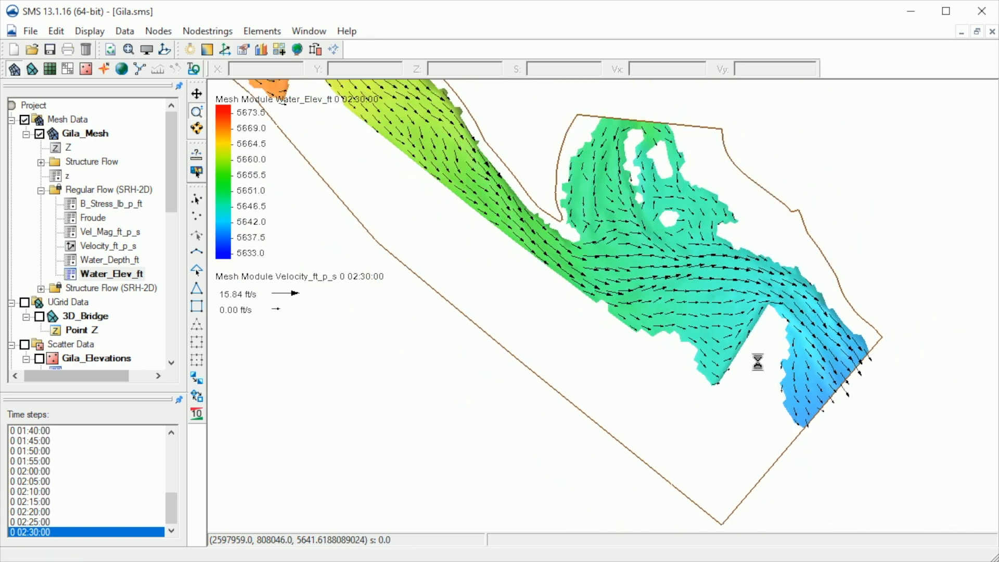
click(130, 52)
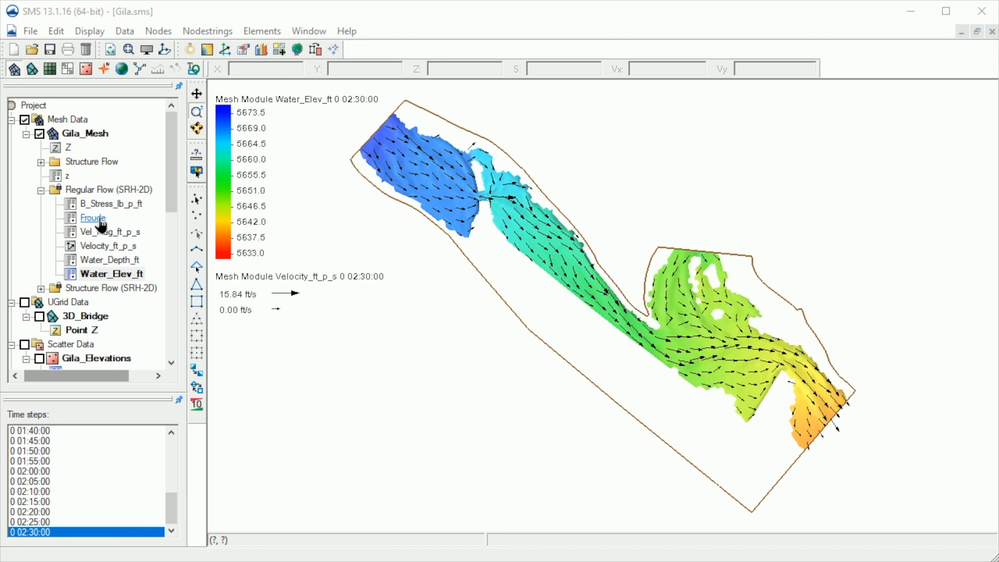
- Set the number of contours for the Water_Elev_ft dataset to 11, keeping the full data range
click(147, 49)
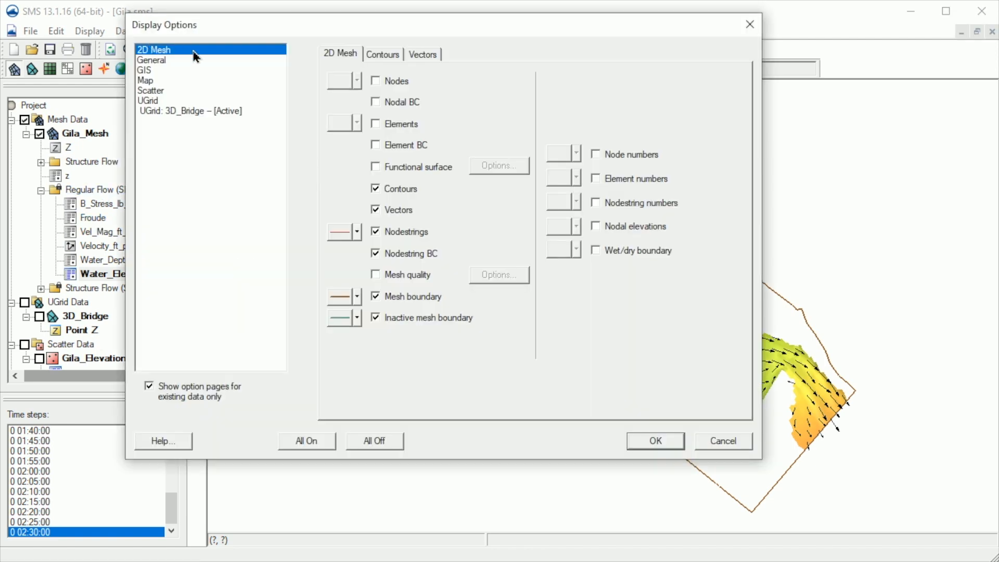
click(381, 55)
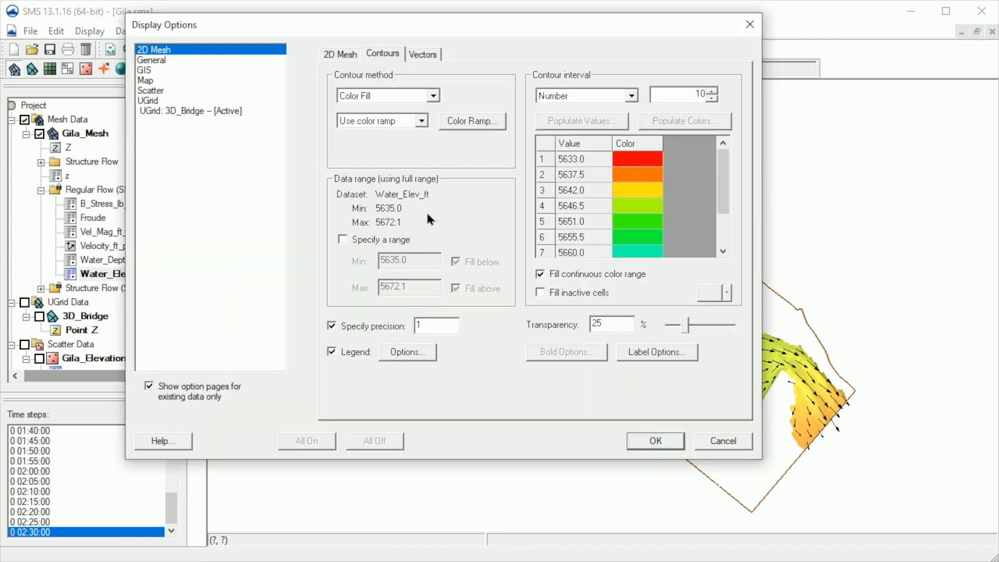
click(342, 239)
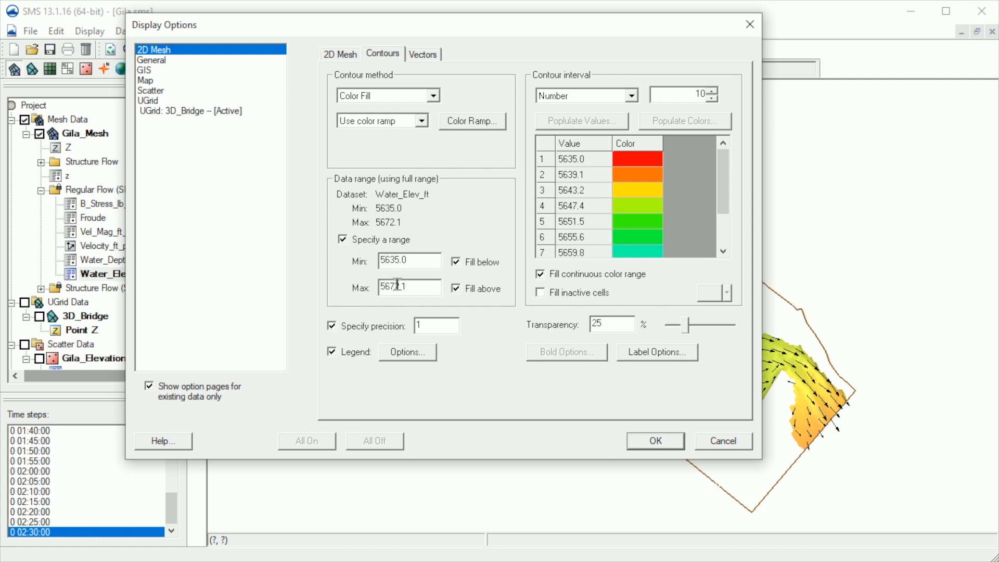
click(352, 241)
click(629, 95)
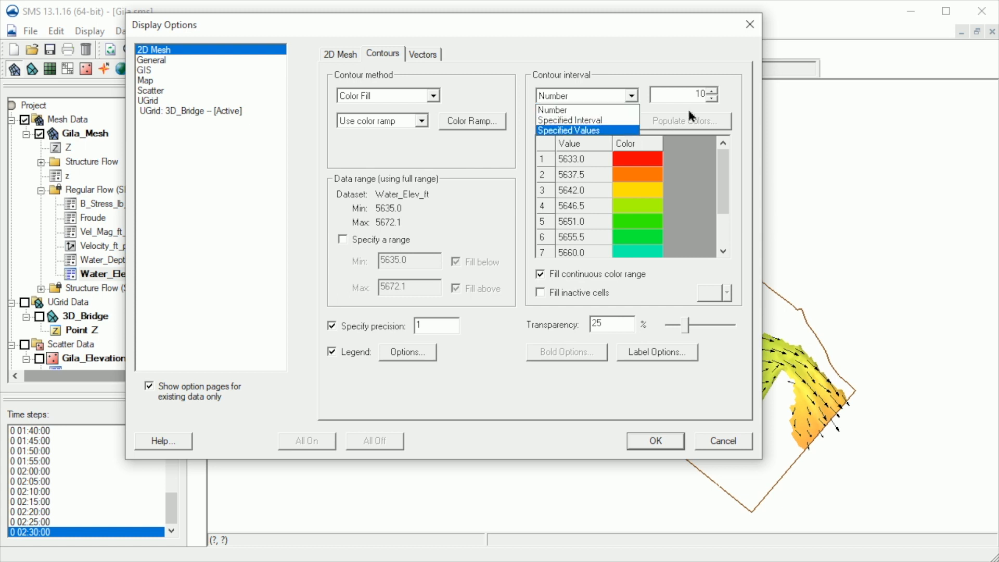
click(712, 92)
click(711, 92)
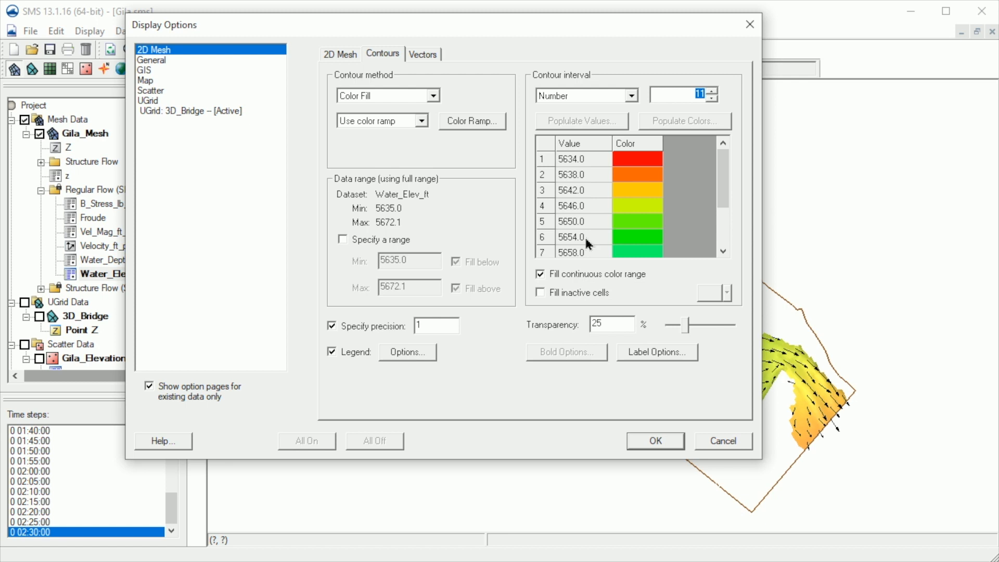
- Review the contour label options and the contour legend options without changing them
click(633, 356)
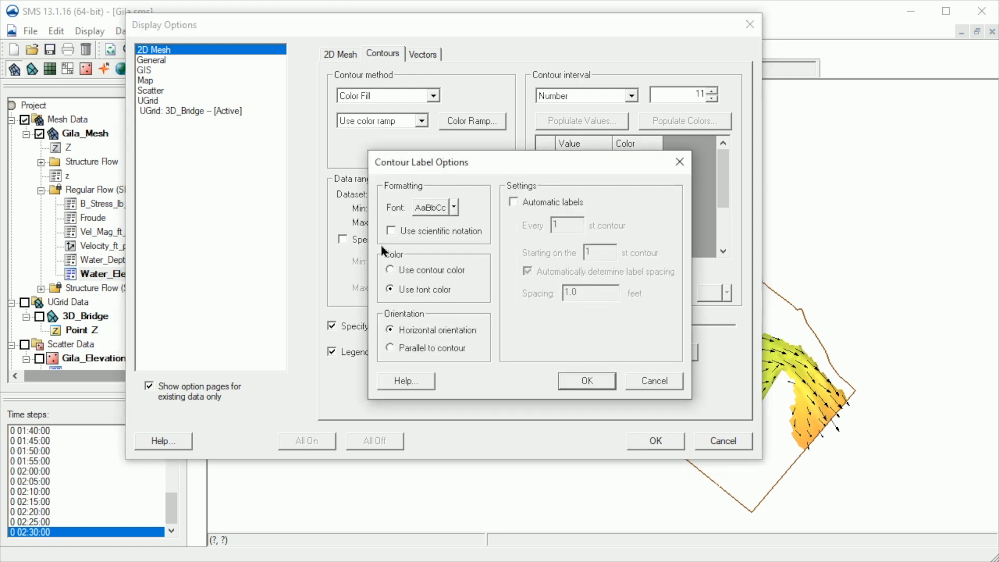
click(578, 381)
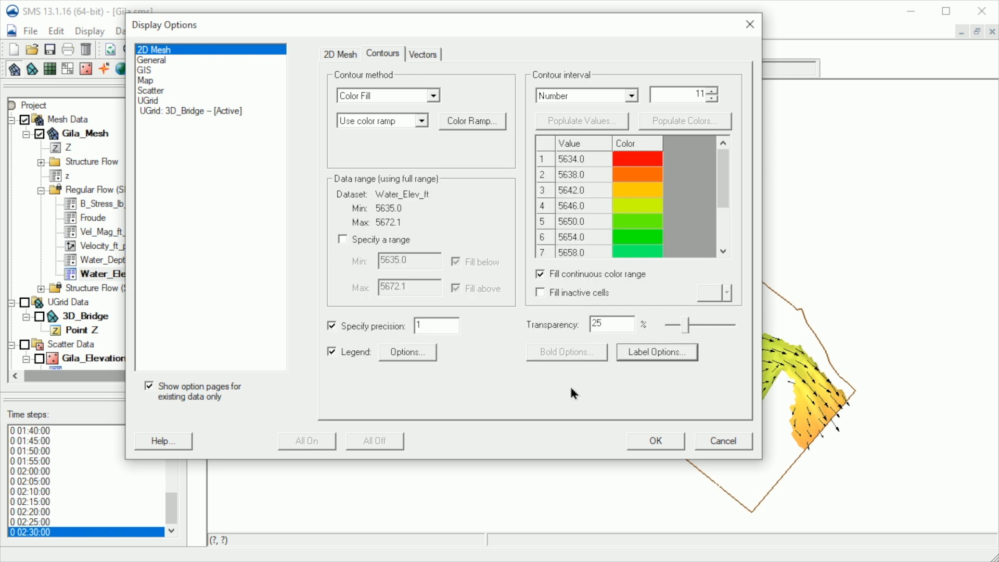
click(395, 356)
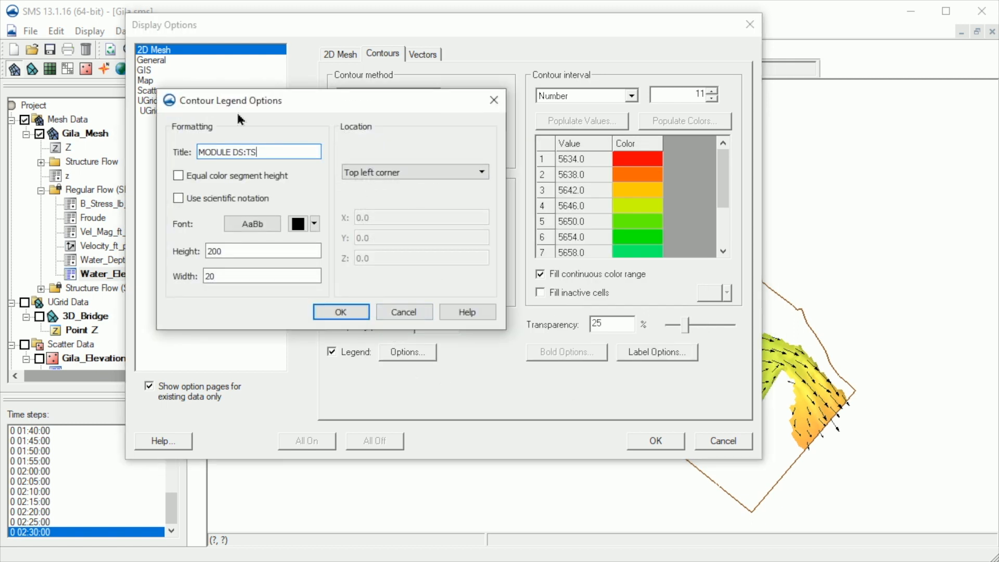
click(360, 312)
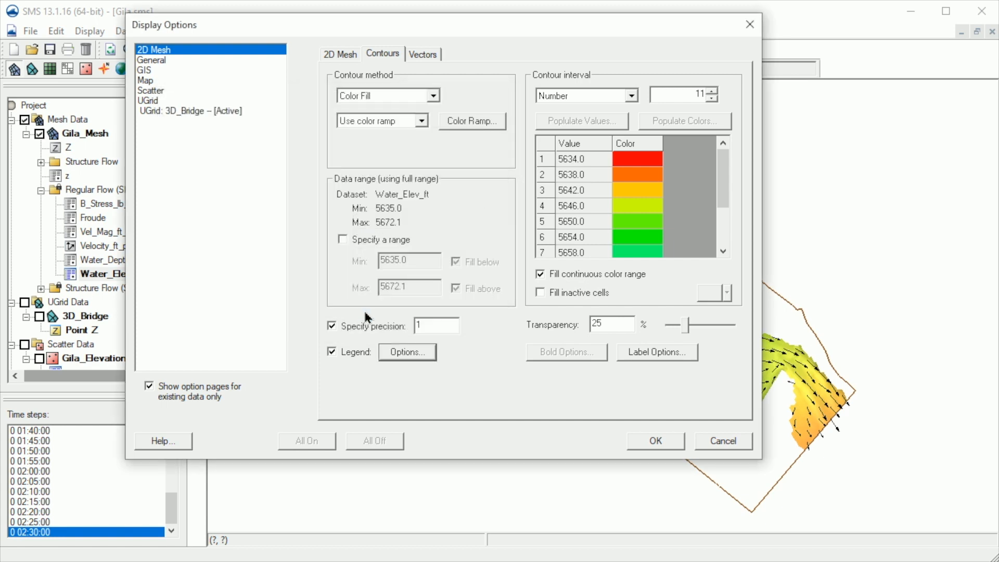
- Apply the user-defined FHWA Water Surface palette to the mesh contours and turn off the display of vectors
click(492, 120)
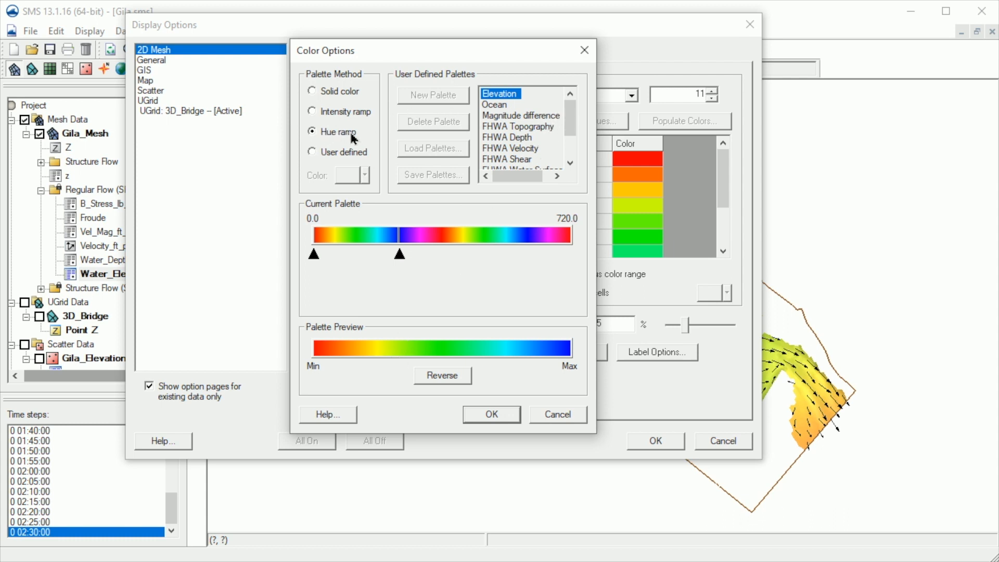
click(312, 152)
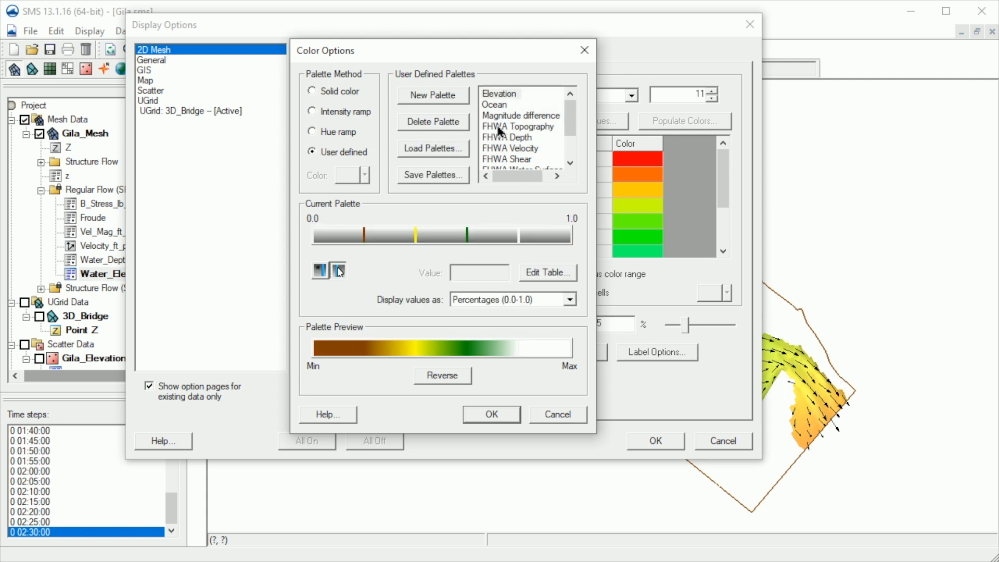
click(524, 131)
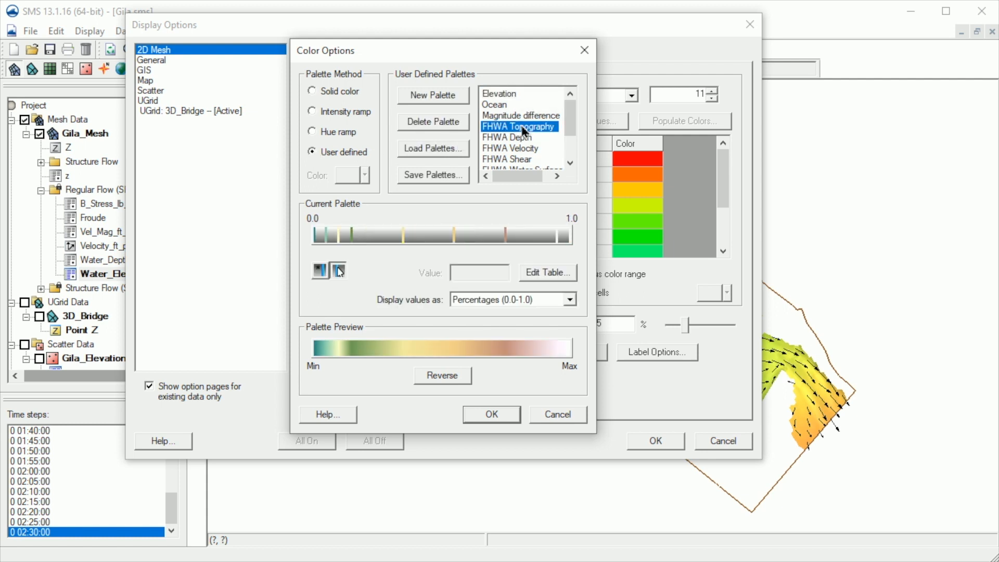
click(525, 137)
click(525, 148)
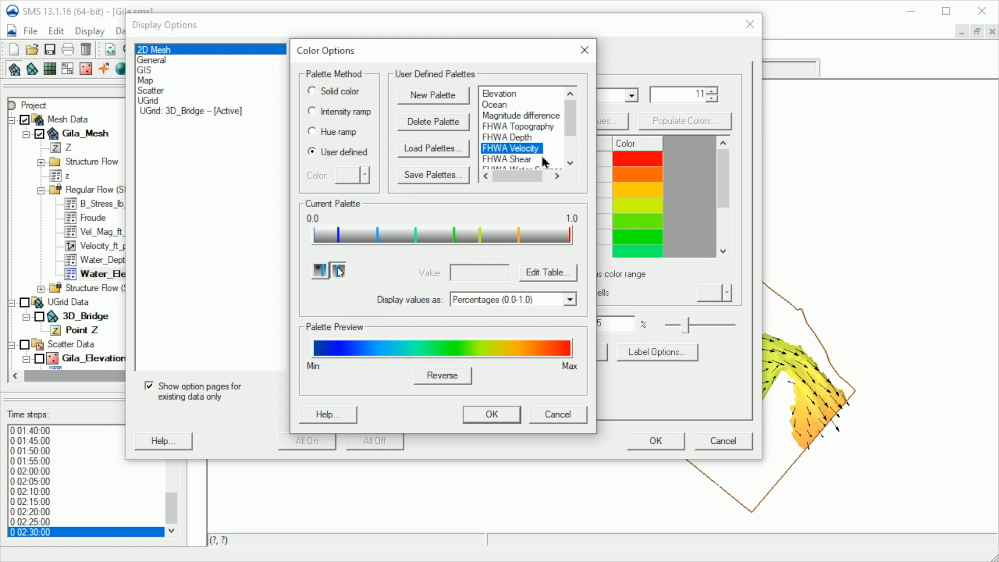
click(572, 163)
click(531, 160)
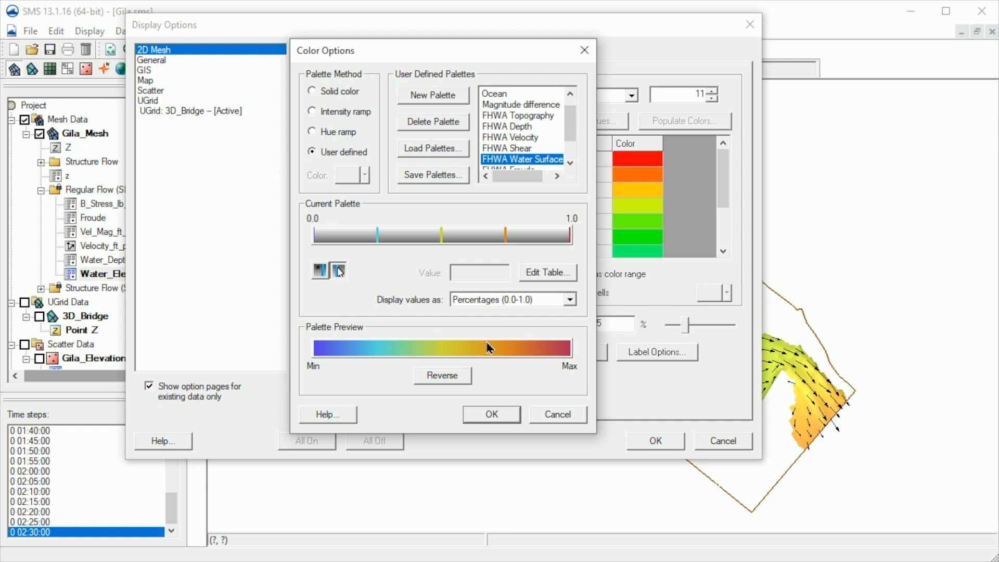
click(492, 415)
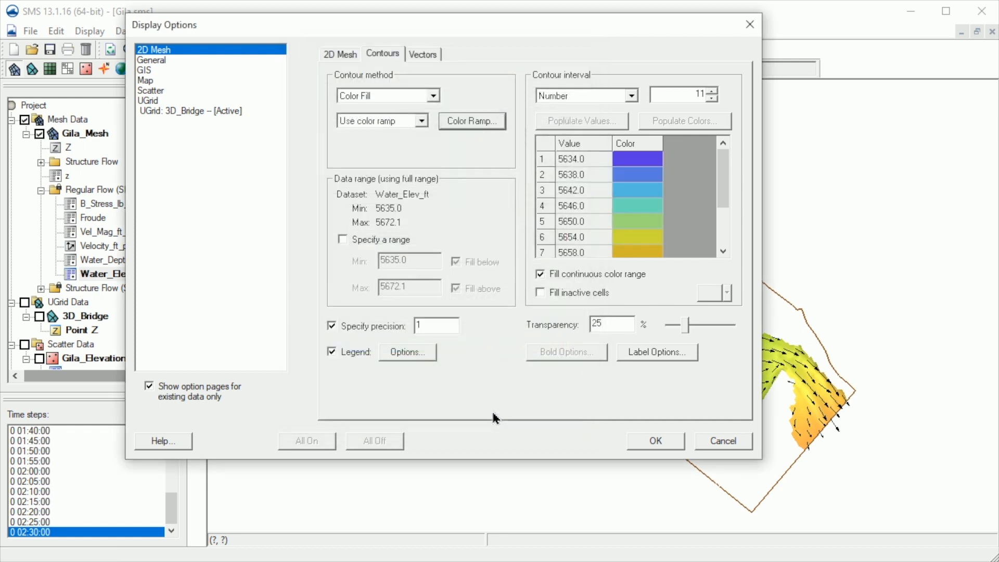
click(339, 54)
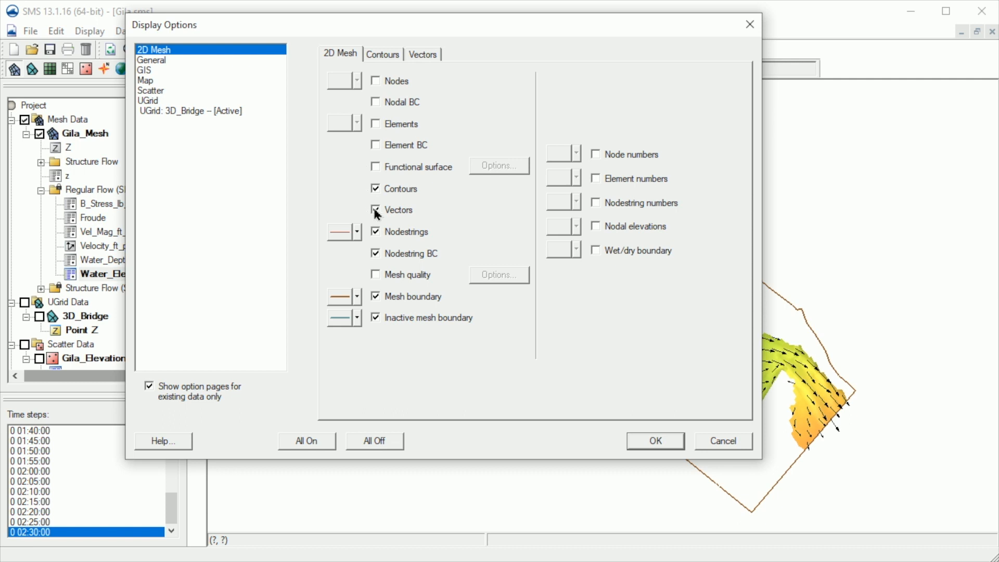
click(638, 439)
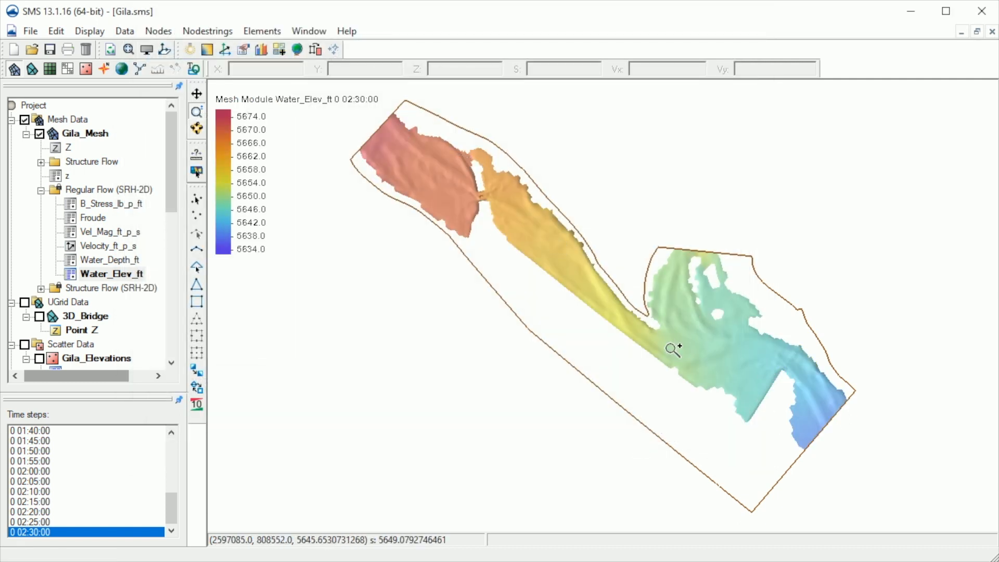
- In the dataset Data Calculator, build an expression multiplying the Regular Flow Vel_Mag_ft_p_s by Water_Depth_ft for all time steps
click(125, 33)
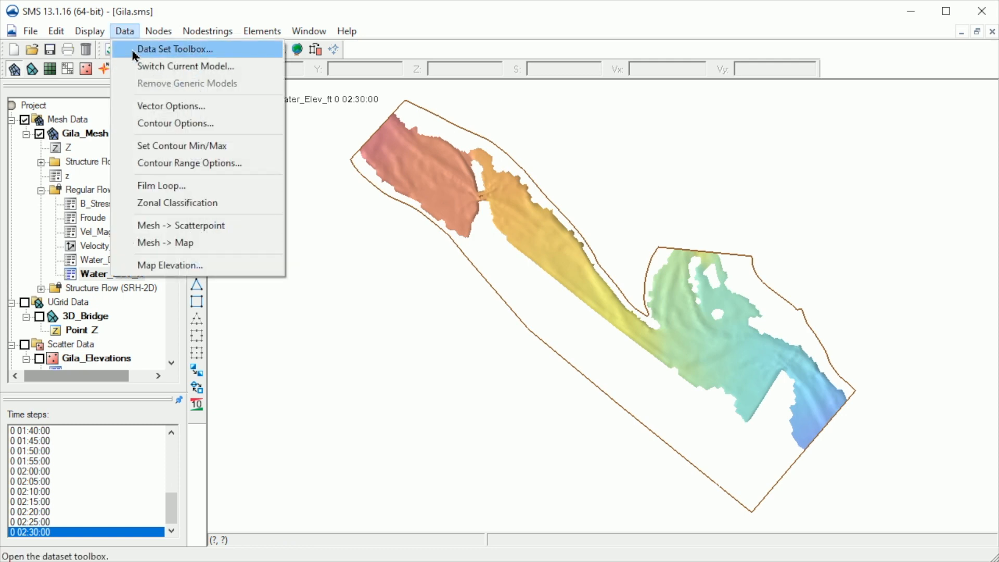
click(134, 52)
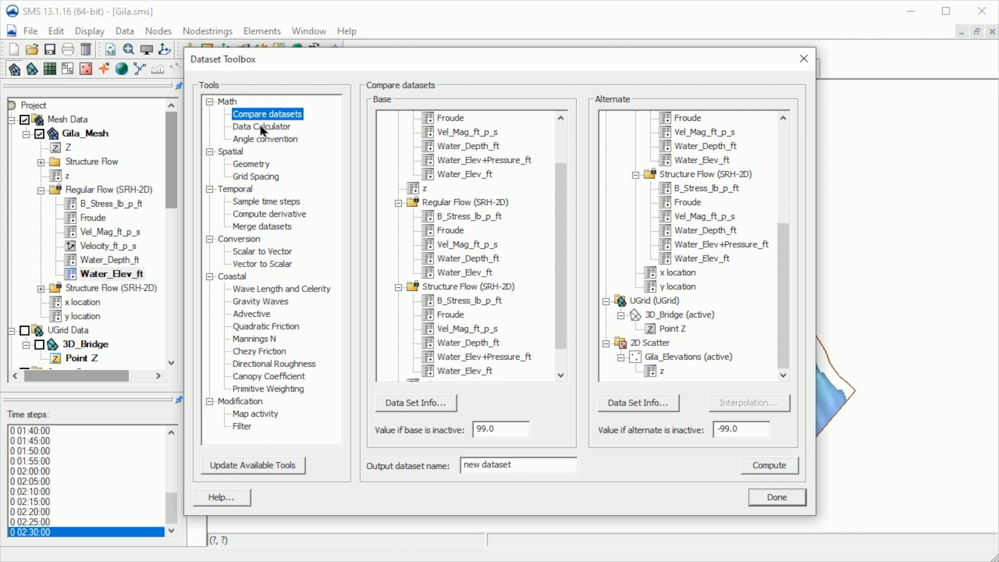
click(263, 130)
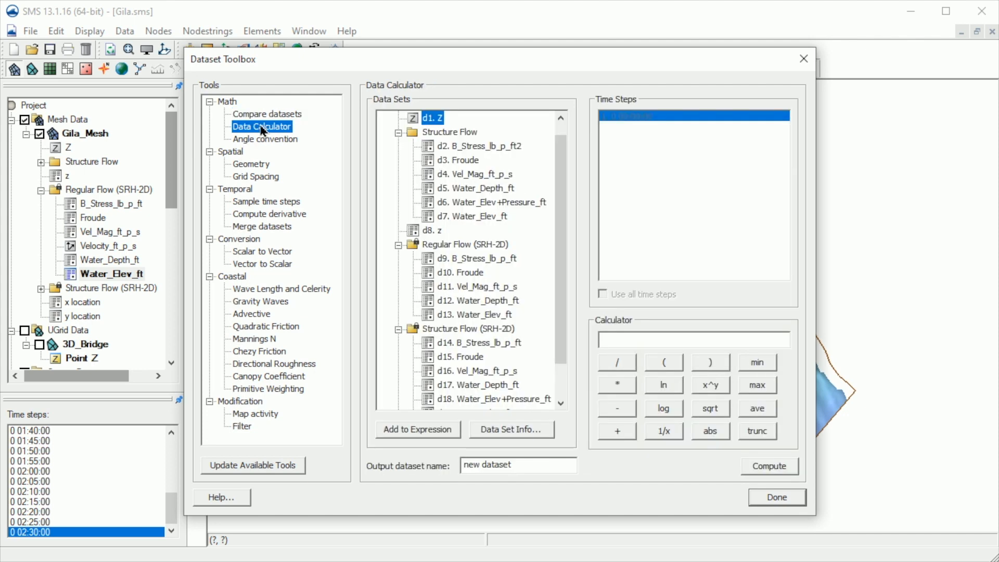
click(506, 289)
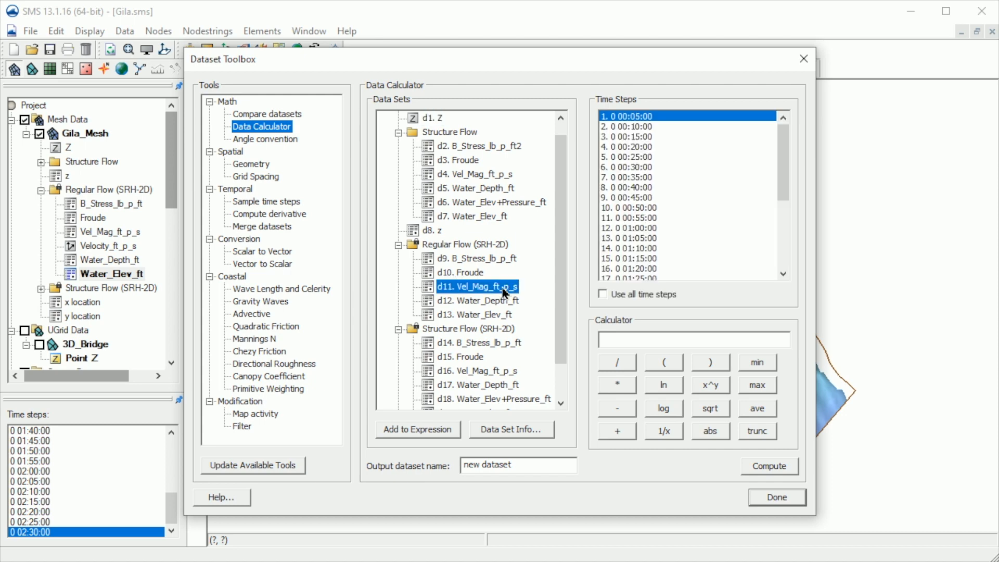
click(603, 293)
double_click(502, 287)
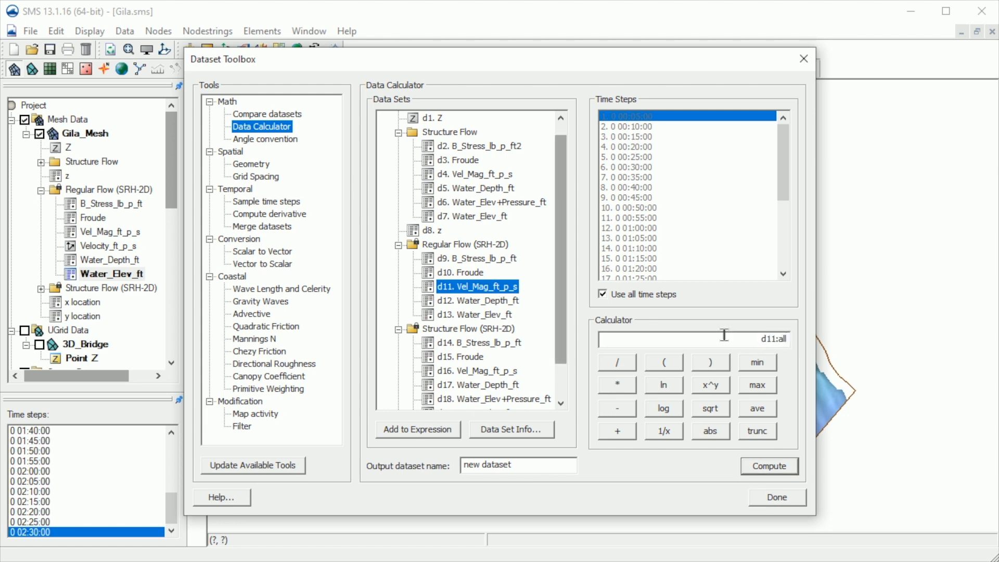
click(628, 391)
click(500, 304)
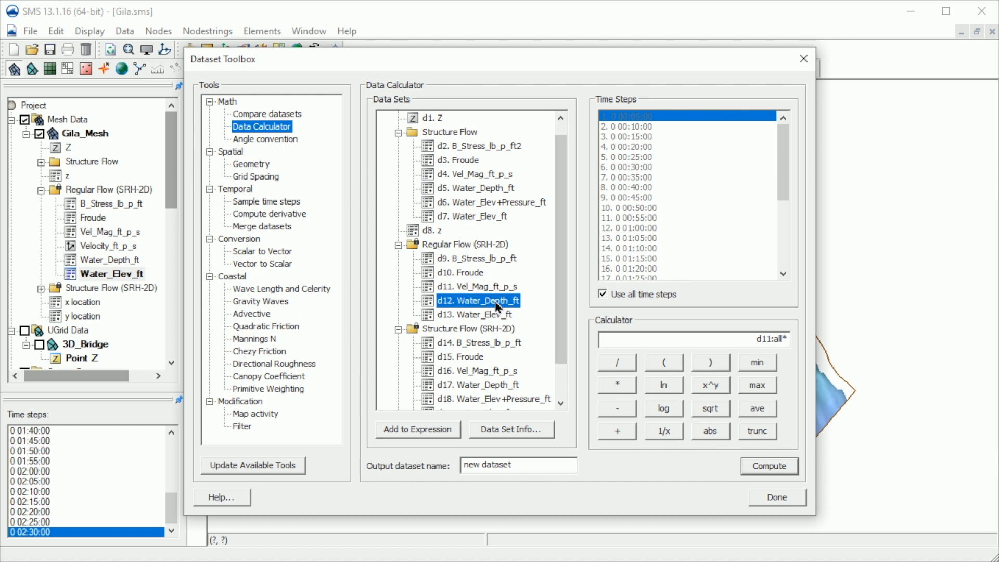
double_click(503, 304)
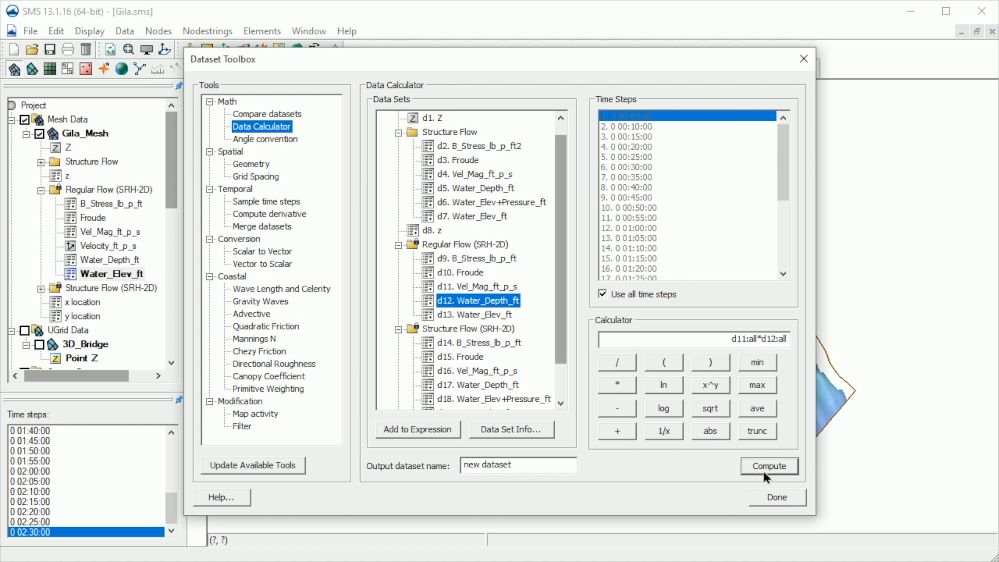
- Name the output dataset unitq, compute it, and close the Dataset Toolbox
drag(525, 464, 456, 461)
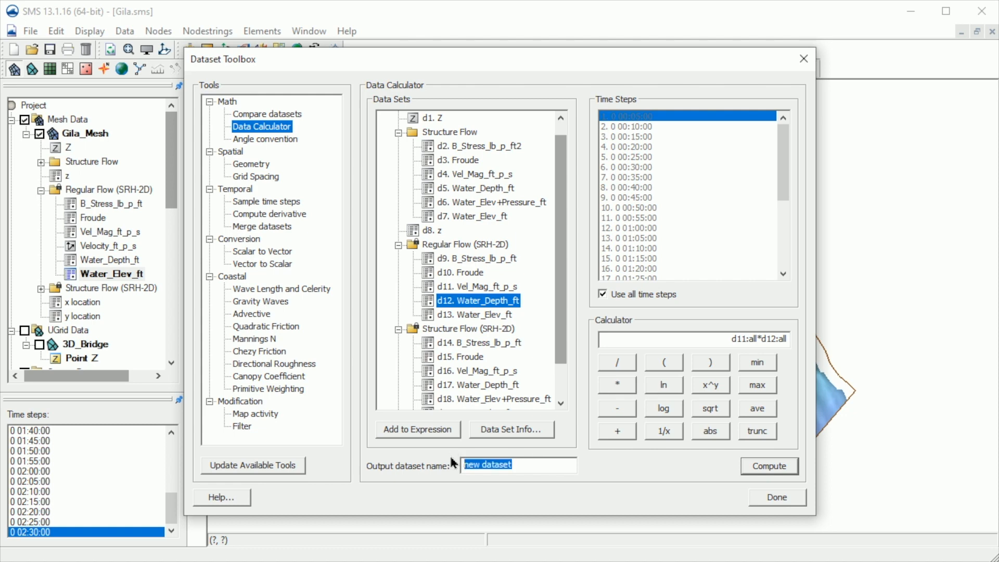
text(unitq)
click(767, 466)
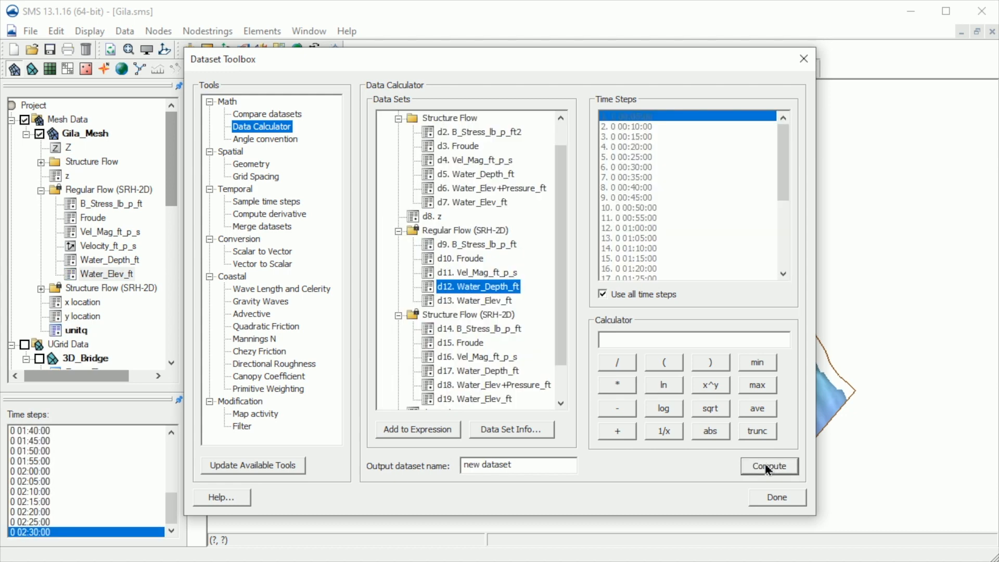
click(778, 498)
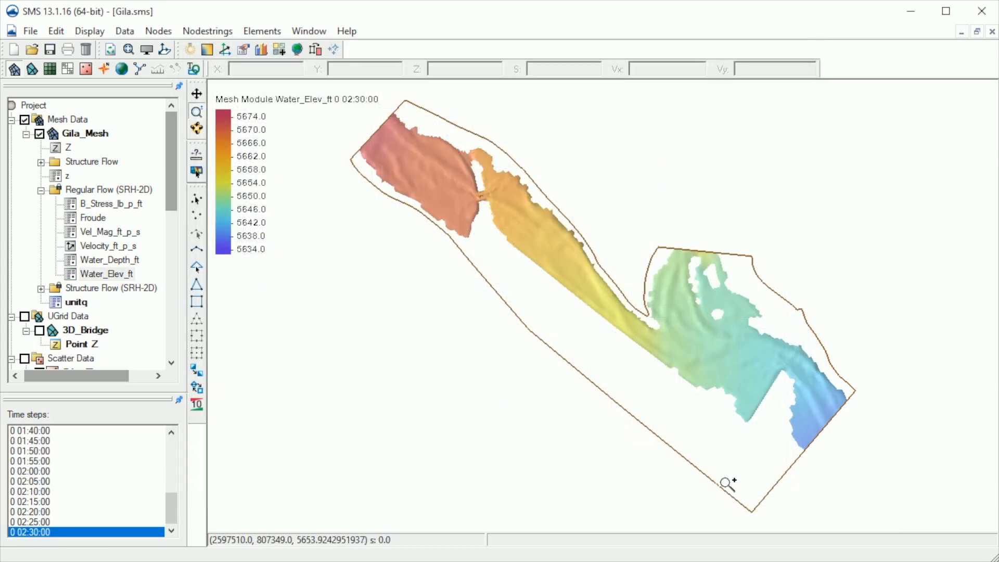
click(78, 302)
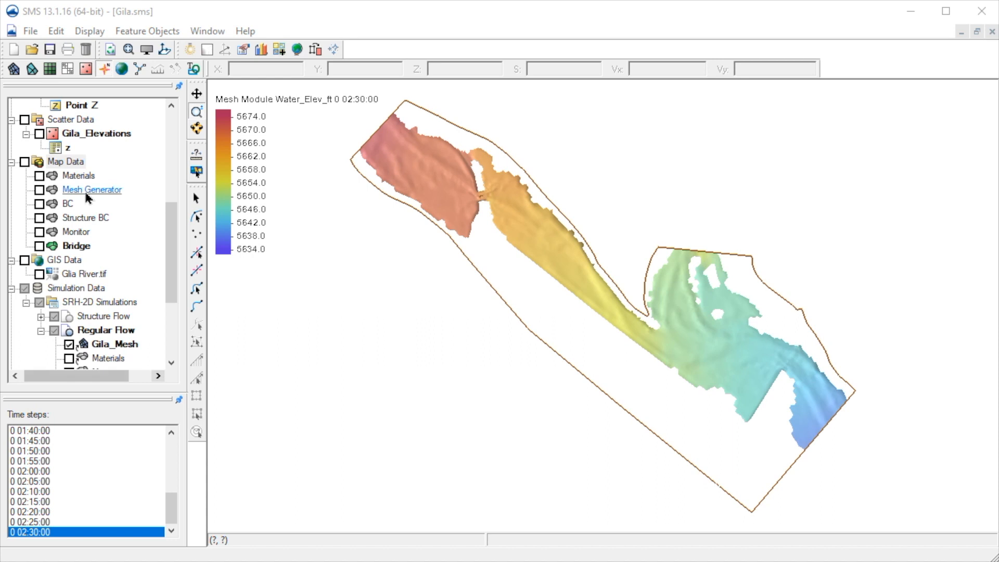
- Create a new map coverage of the Observation type, keeping the name Observation
right_click(66, 162)
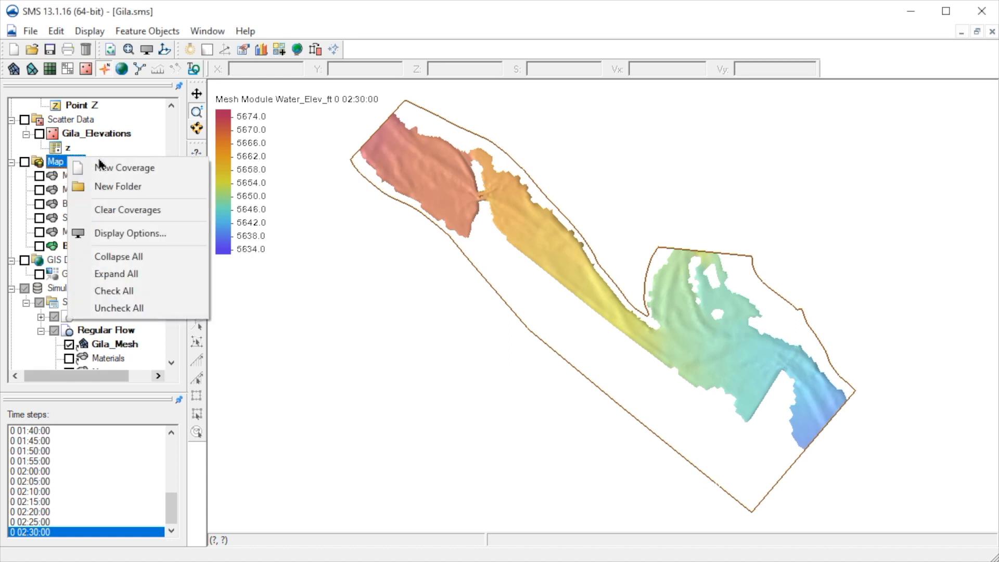
click(189, 170)
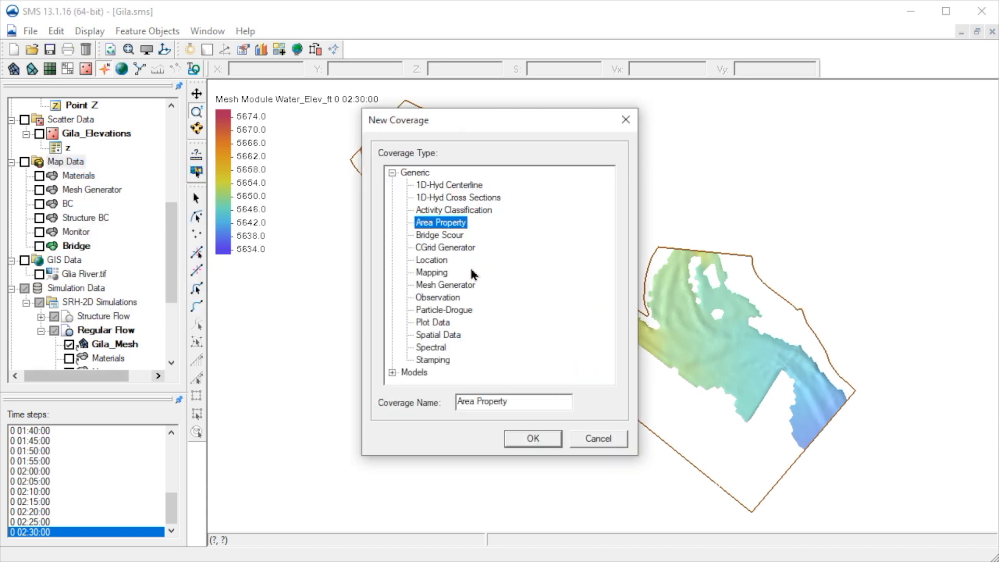
click(453, 299)
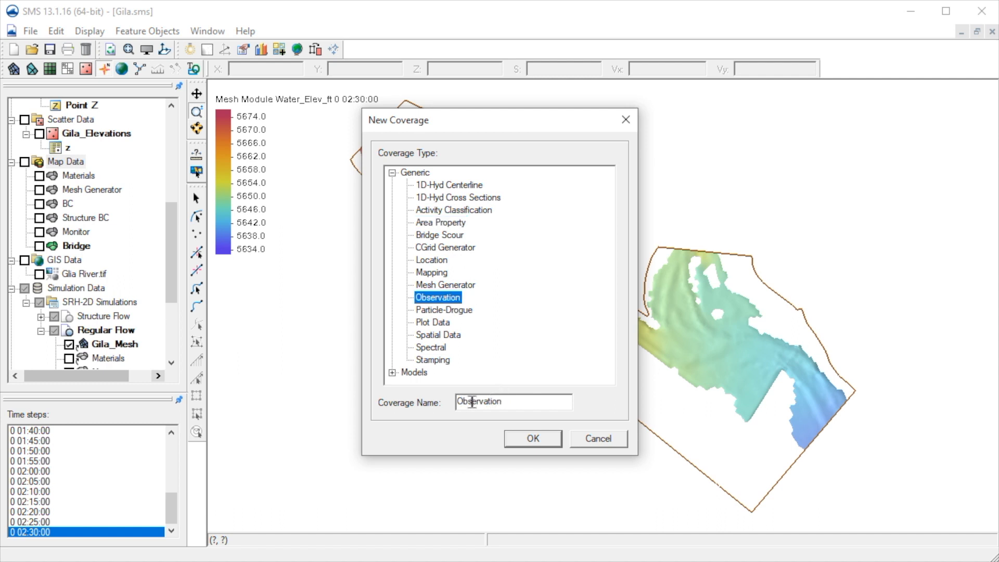
click(530, 438)
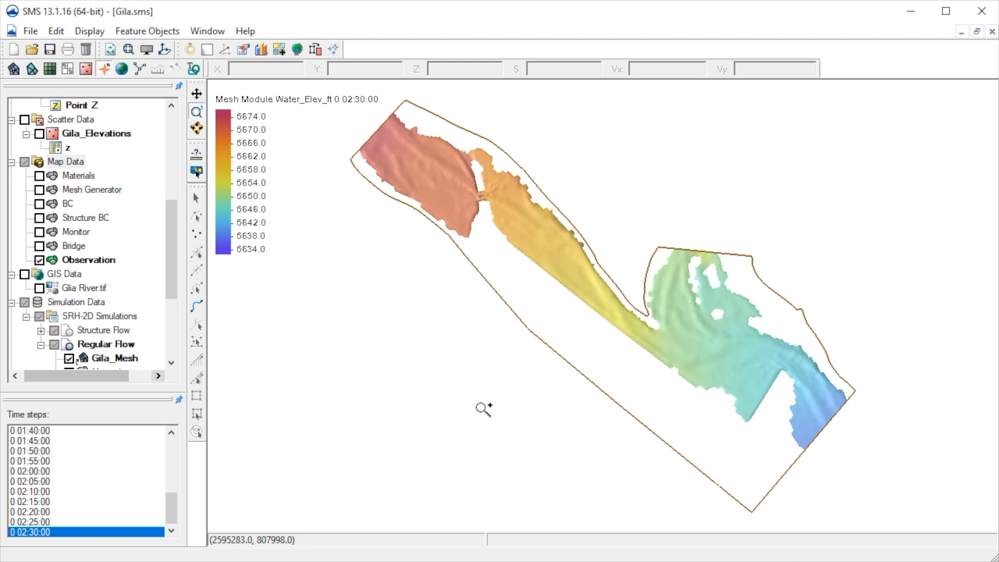
- Draw an observation arc along the channel from the upstream inflow boundary, through the bridge opening, to the downstream outflow boundary
click(197, 308)
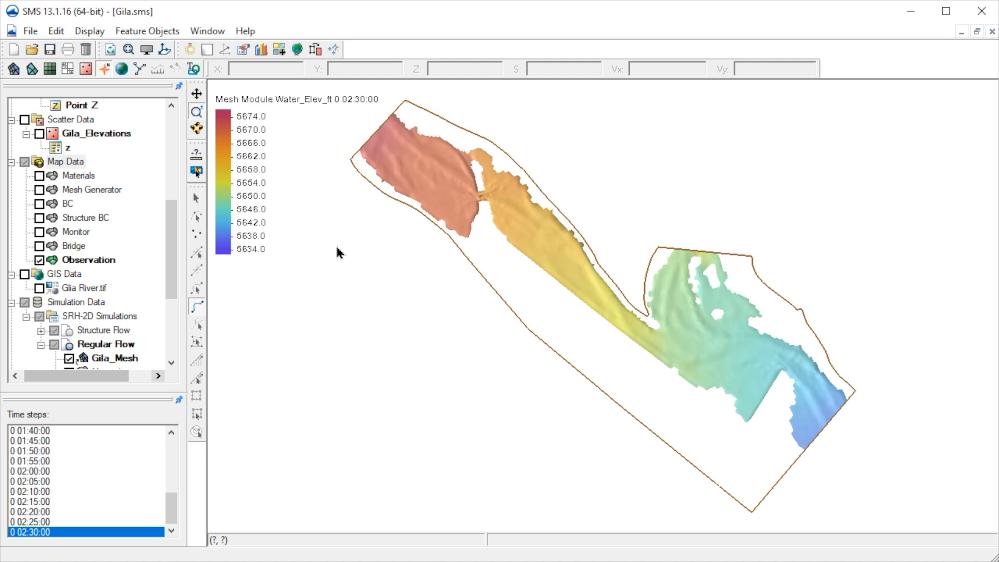
click(380, 116)
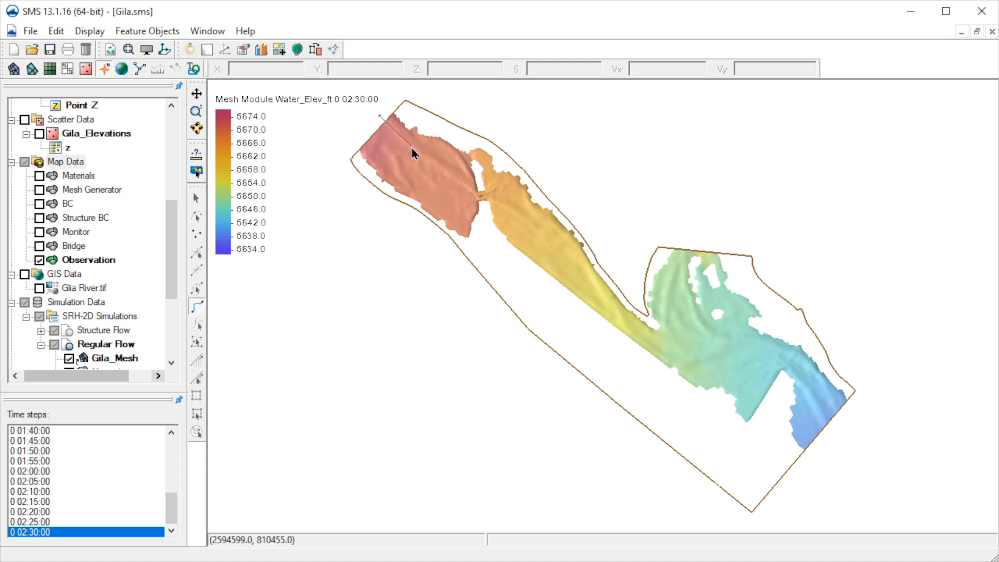
click(466, 184)
click(478, 195)
click(488, 195)
click(565, 244)
click(591, 272)
click(614, 315)
click(641, 340)
click(676, 361)
click(709, 359)
click(743, 340)
click(772, 341)
click(800, 365)
click(814, 389)
double_click(833, 428)
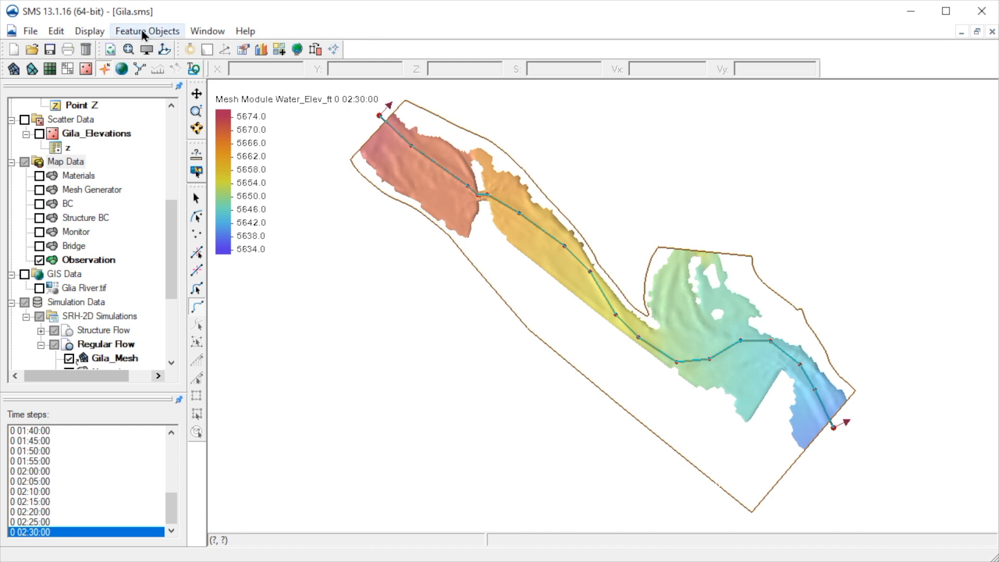
- Start a new Observation Profile plot in the Plot Wizard and proceed to its data settings
click(89, 31)
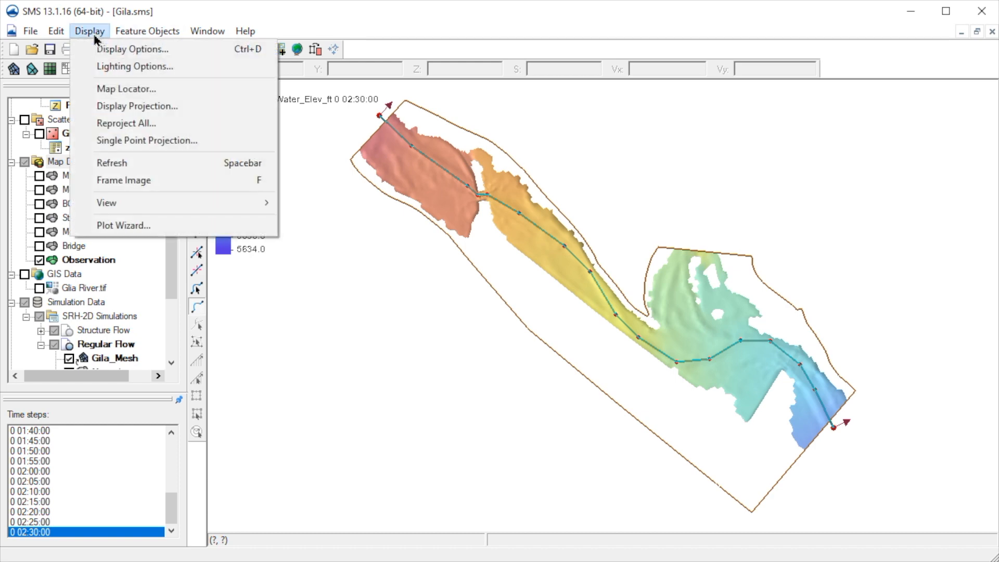
click(319, 27)
click(260, 51)
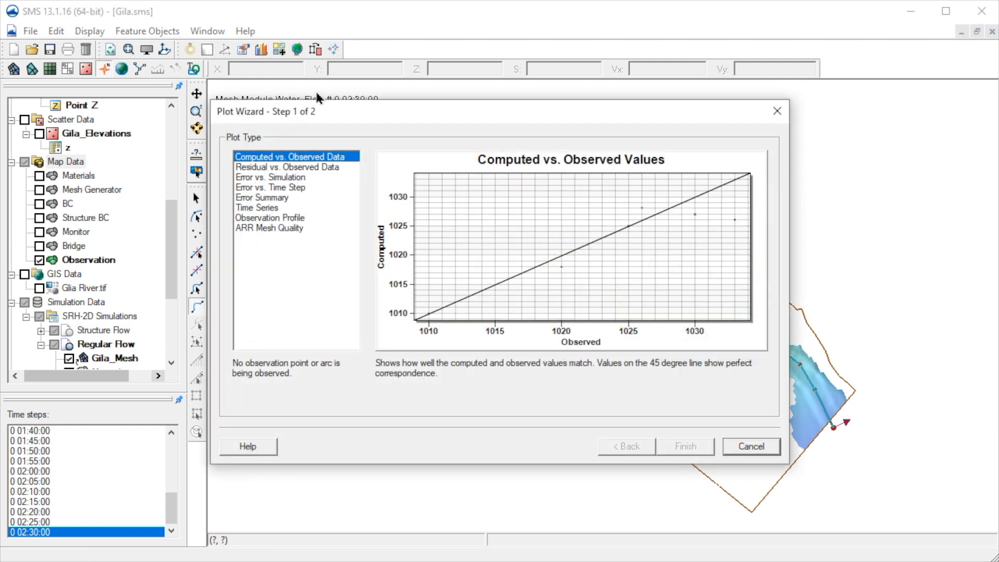
click(308, 219)
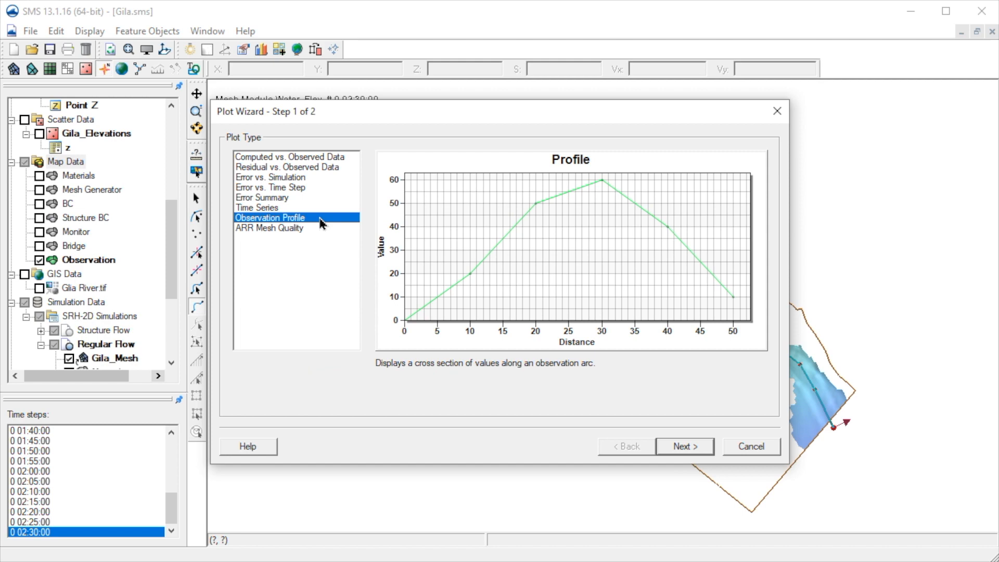
click(680, 451)
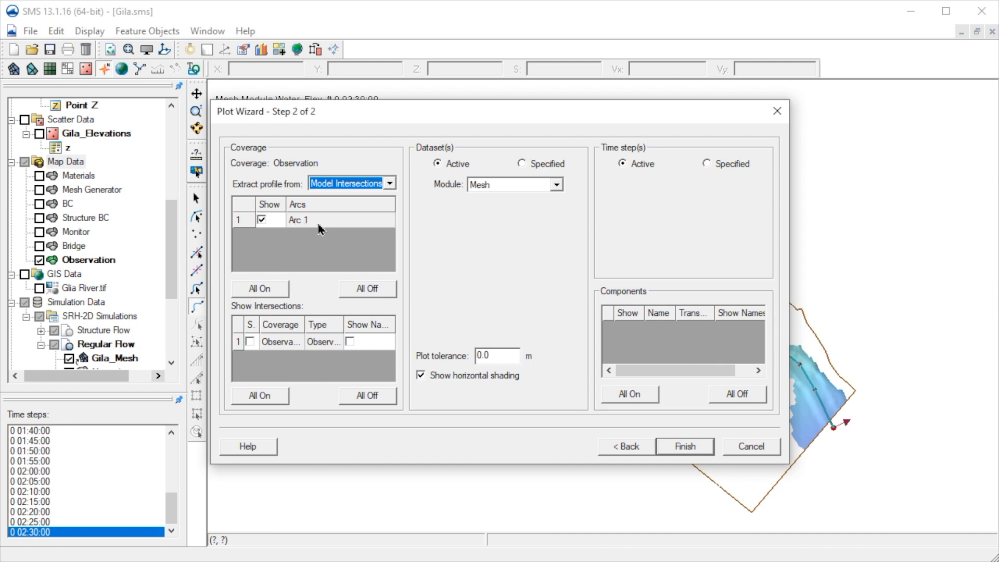
- Plot the Regular Flow Water_Elev_ft and mesh Z datasets along the observation arc, examine the profile, and close the plot
click(522, 164)
click(570, 212)
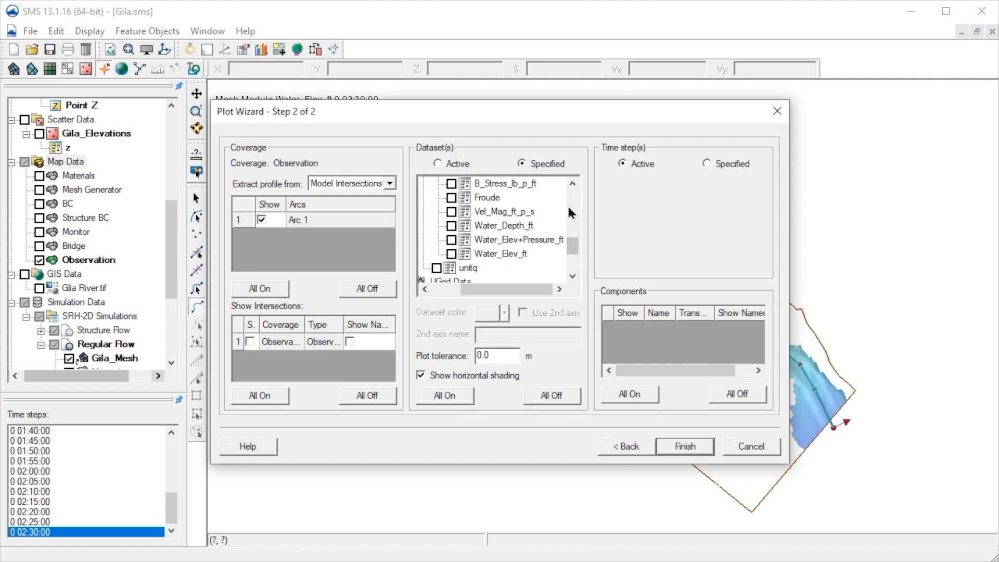
click(570, 212)
click(572, 183)
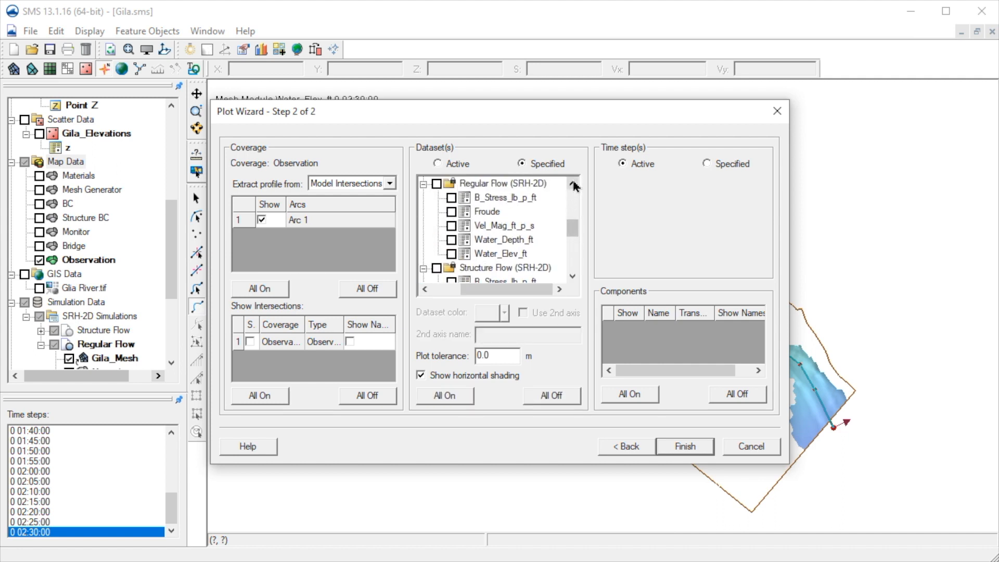
click(522, 254)
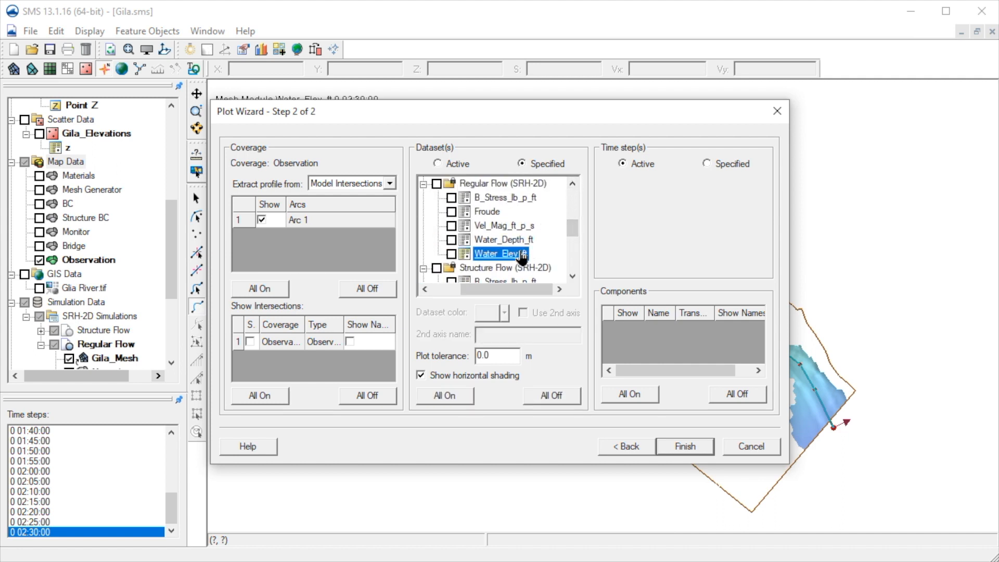
click(451, 254)
scroll(561, 237, up, 4)
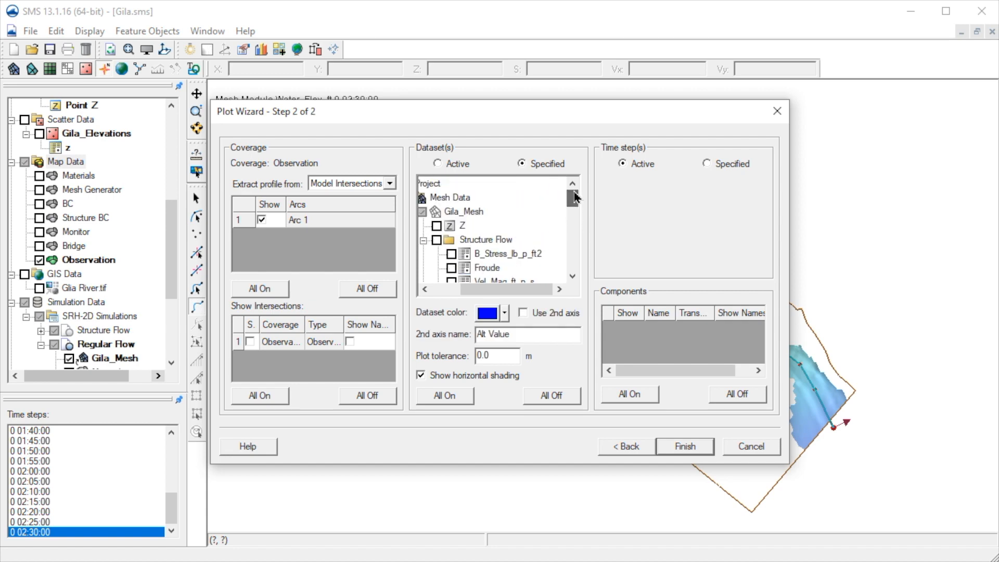
click(465, 228)
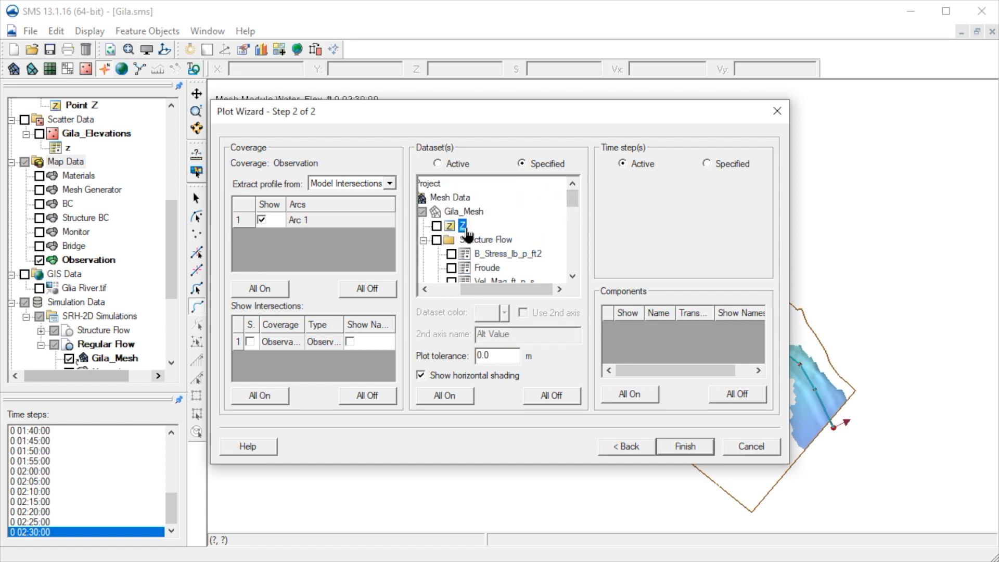
click(437, 226)
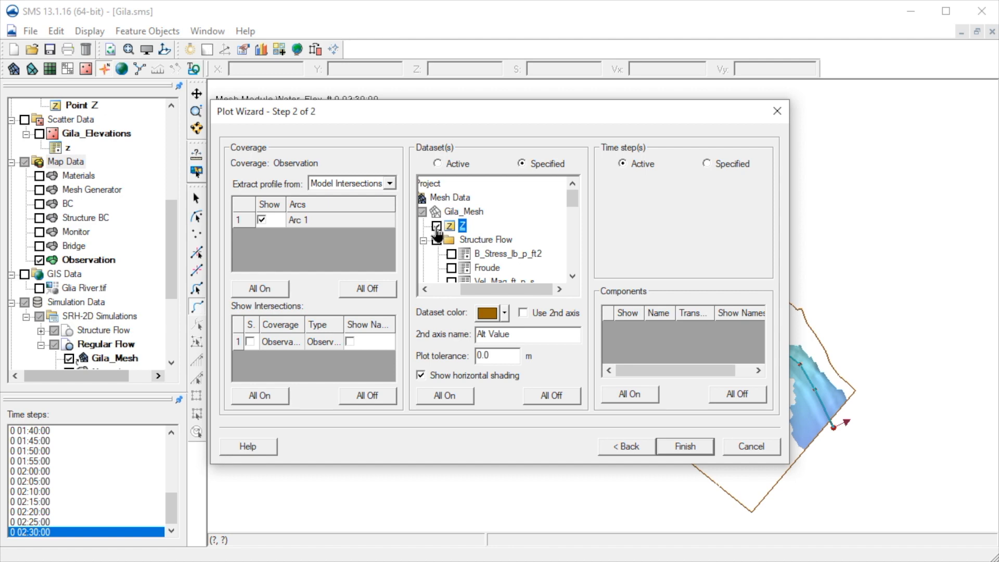
click(677, 447)
drag(420, 93, 594, 159)
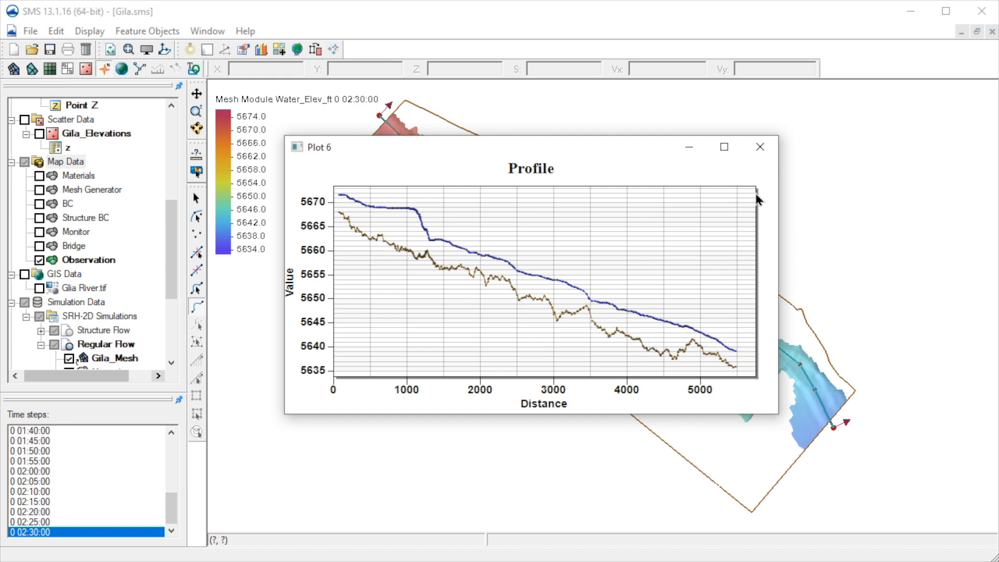
click(760, 151)
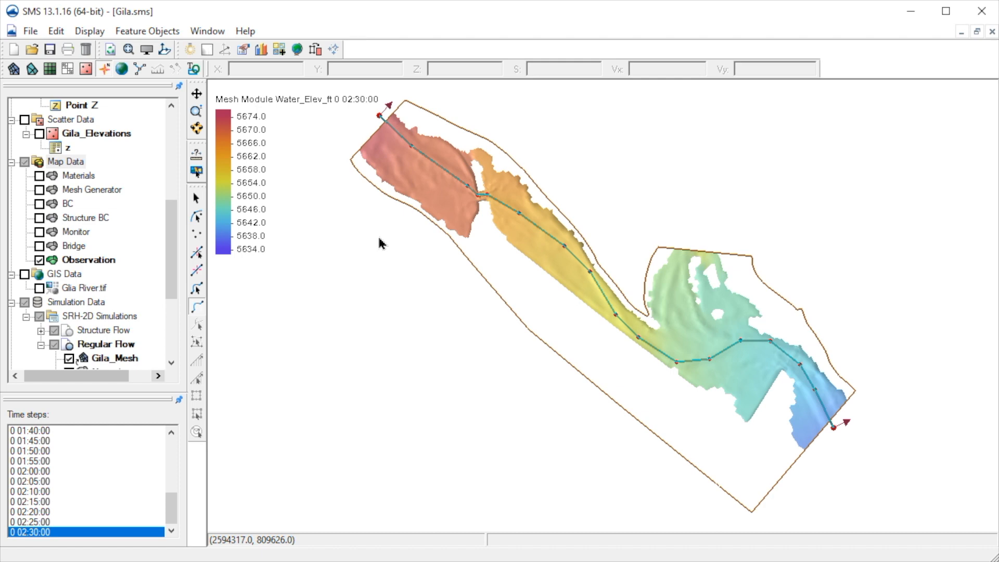
- Place five observation points along the reach: near the inflow, in the bridge opening, downstream of the bridge, mid-reach, and near the outflow
click(196, 235)
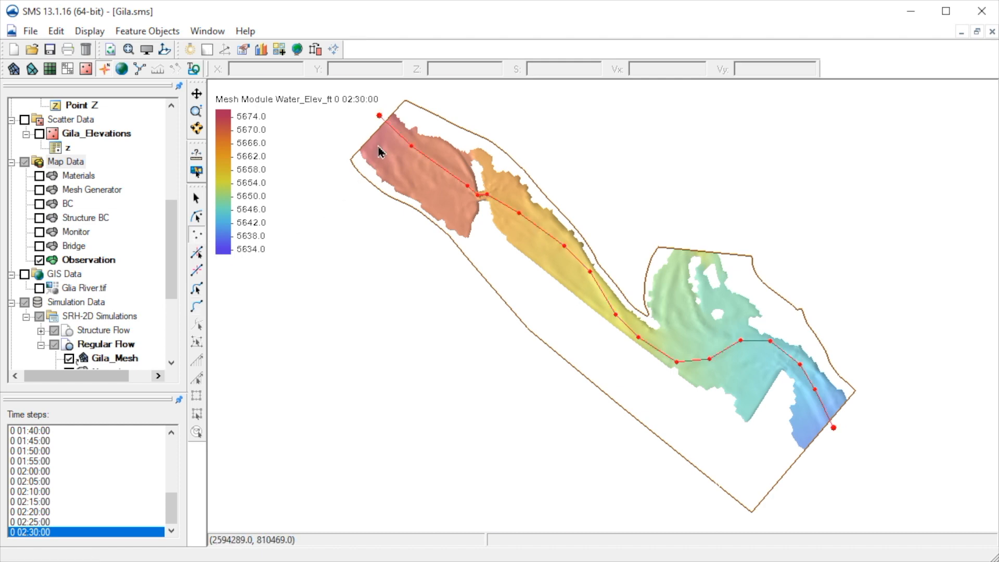
click(480, 195)
scroll(471, 216, up, 4)
drag(483, 192, 502, 408)
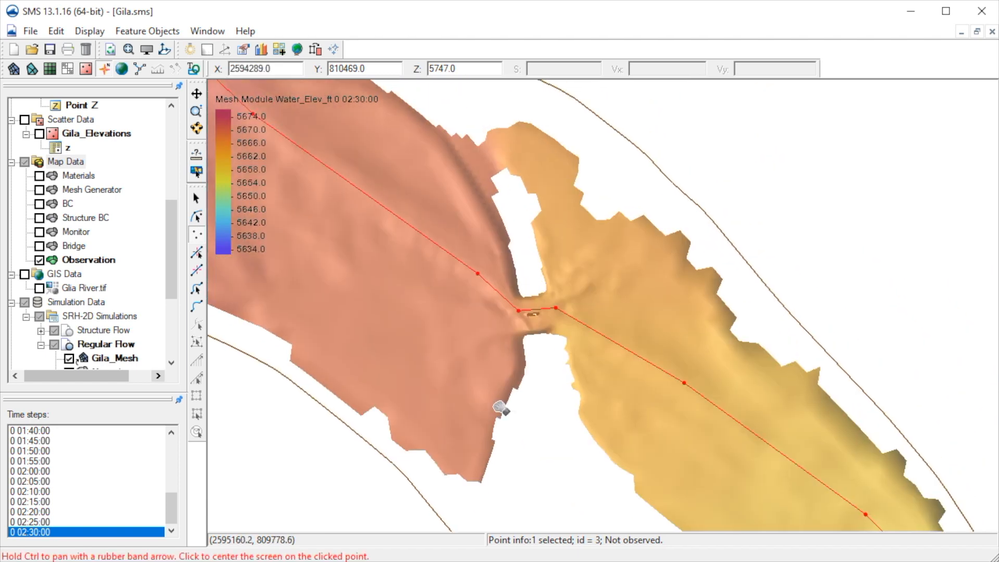
click(545, 324)
click(811, 508)
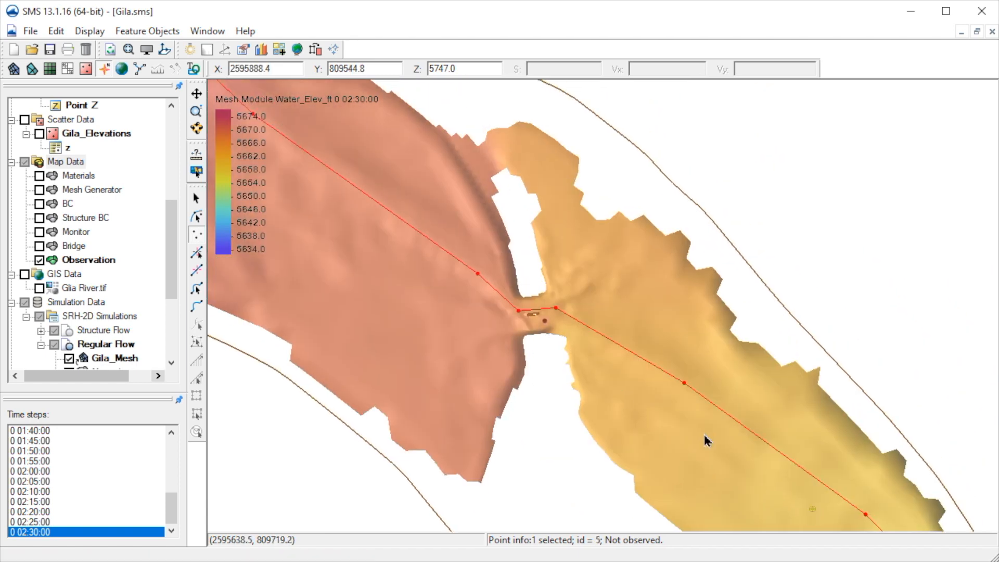
scroll(697, 453, down, 3)
drag(700, 461, 372, 167)
click(601, 314)
click(819, 431)
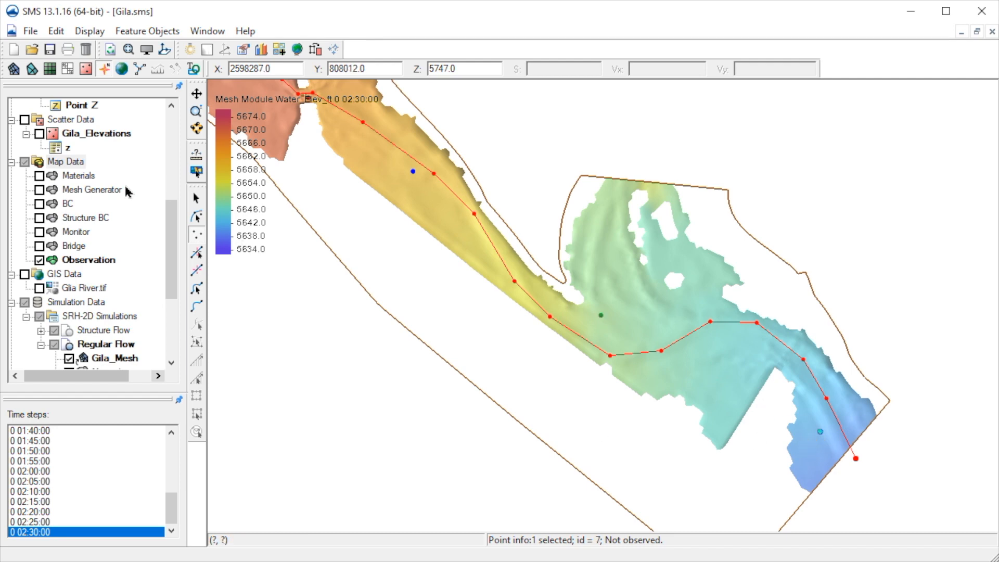
- Add a WSE measurement to the observation points using the 2D mesh Water_Elev_ft dataset, review each point's computed value, and accept
click(197, 218)
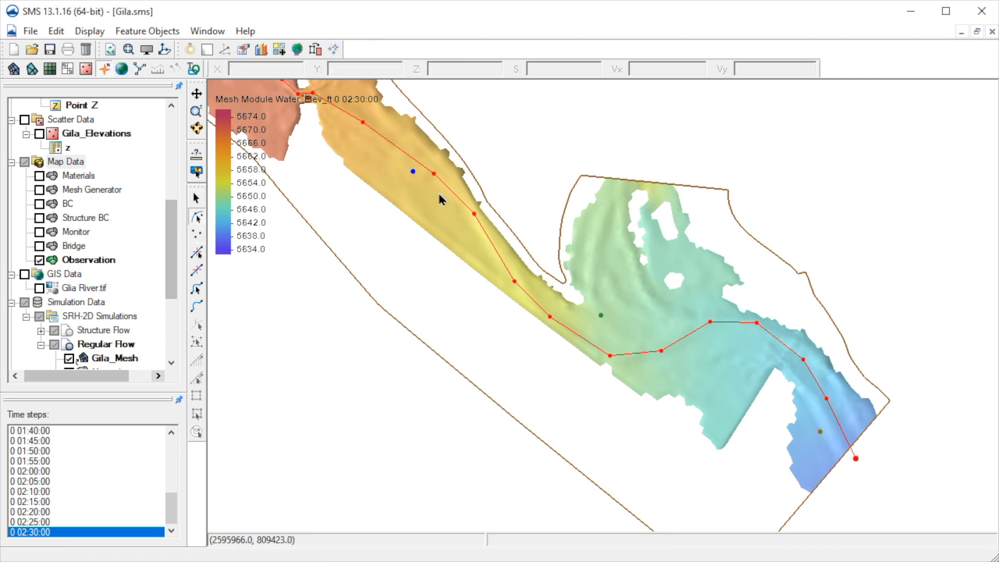
double_click(601, 315)
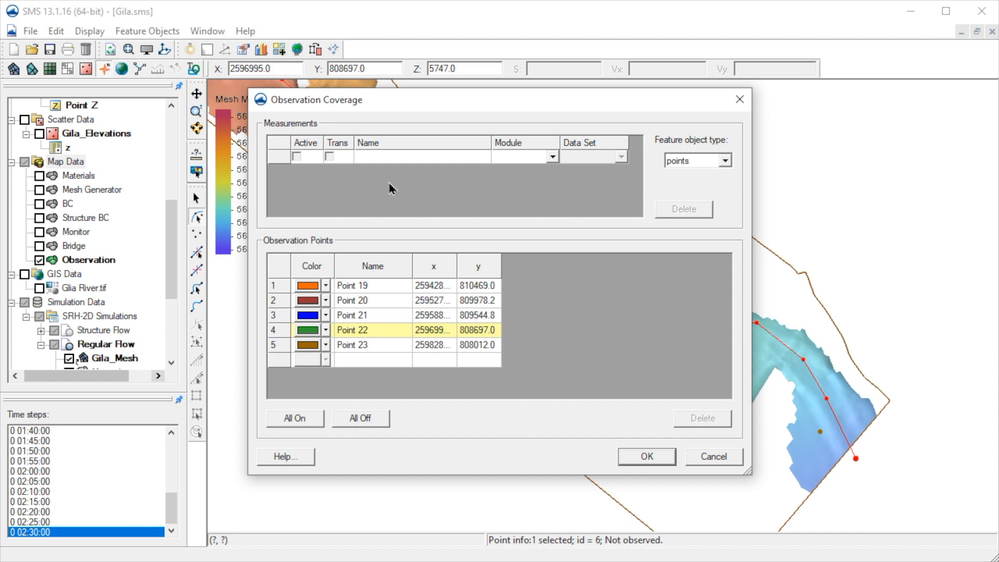
click(372, 158)
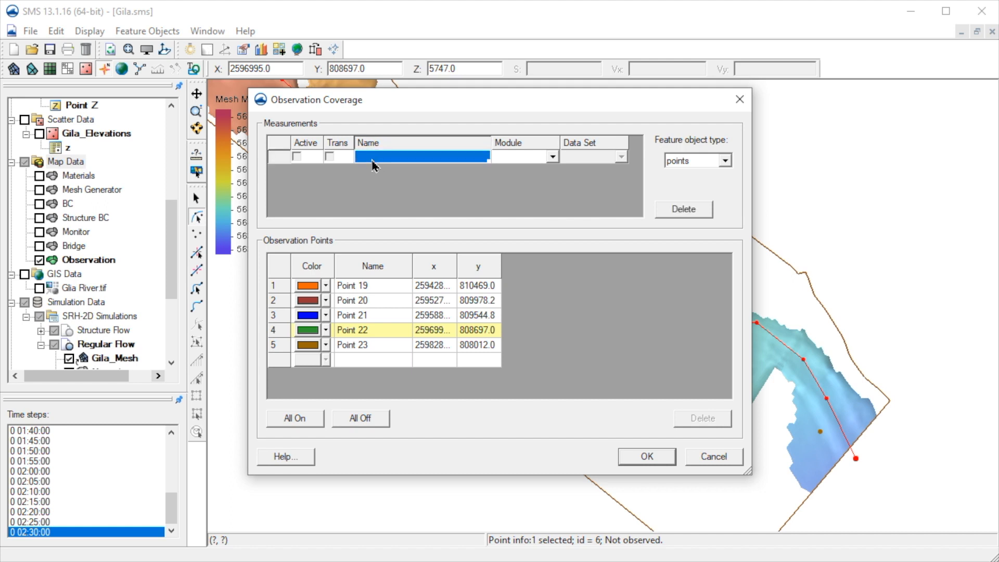
text(WSE)
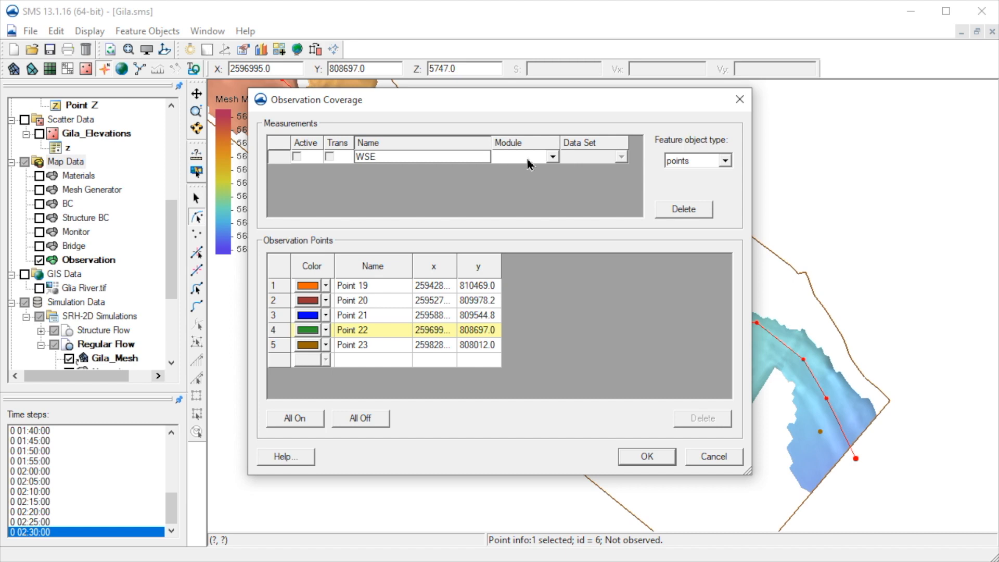
click(552, 156)
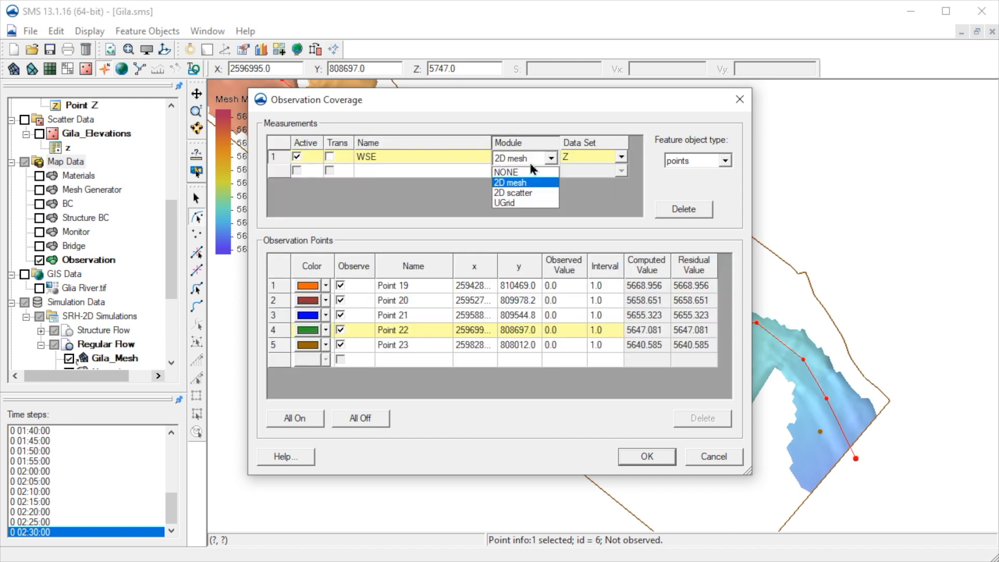
click(532, 163)
click(622, 157)
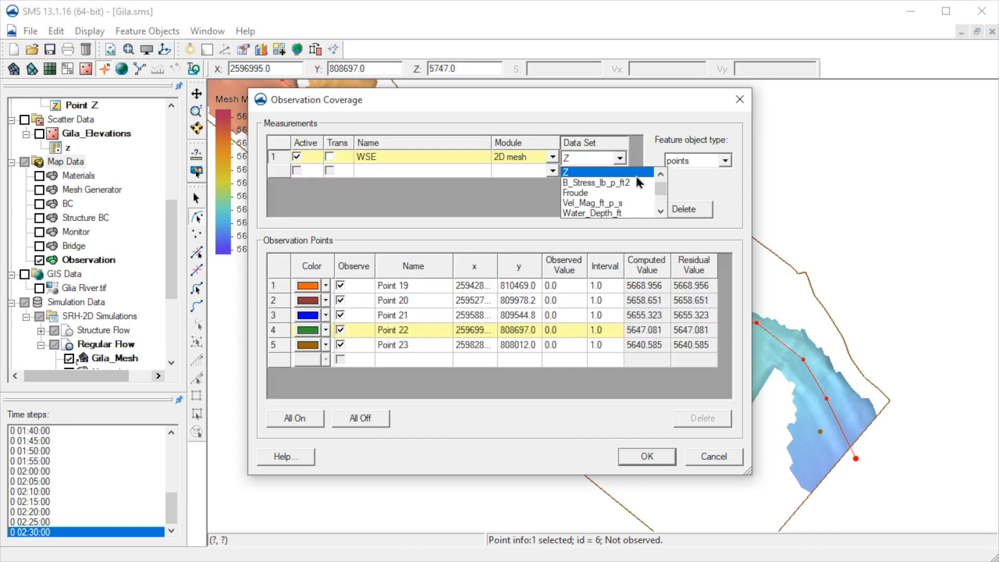
click(661, 210)
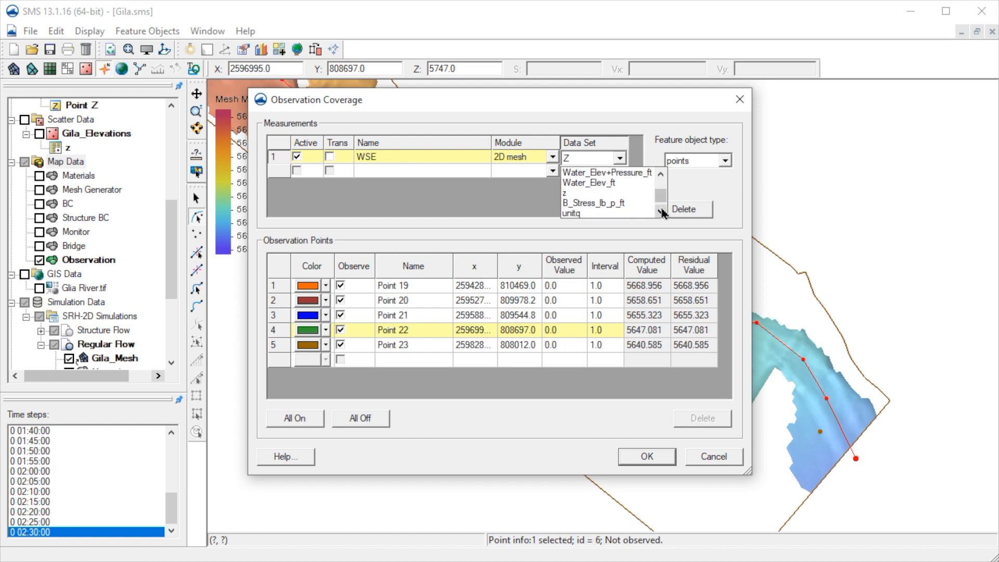
click(606, 193)
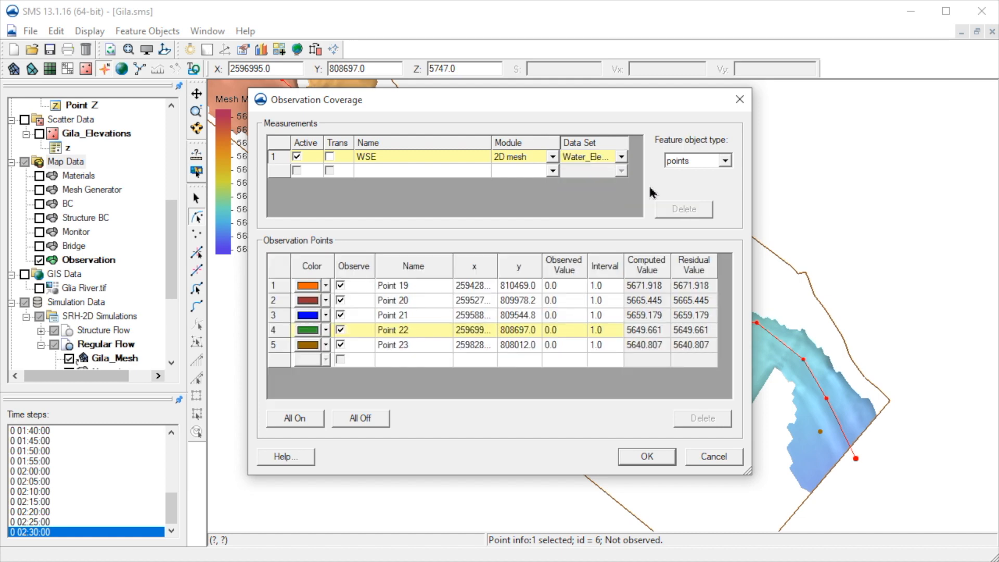
drag(665, 286, 663, 348)
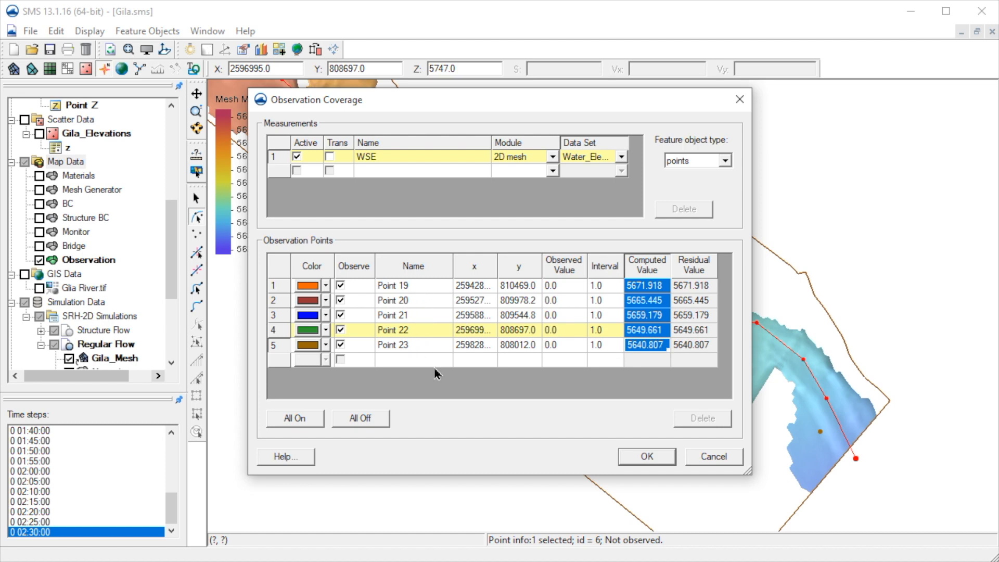
click(647, 460)
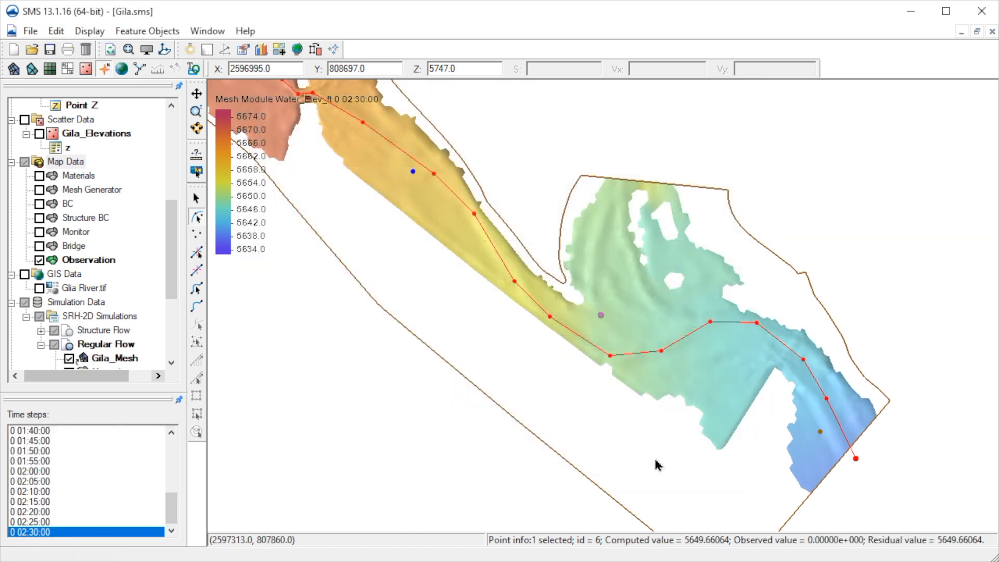
- Draw a two-point observation arc about 219 ft long across the channel through the bridge opening
drag(410, 227, 705, 422)
scroll(705, 427, up, 3)
drag(424, 216, 568, 420)
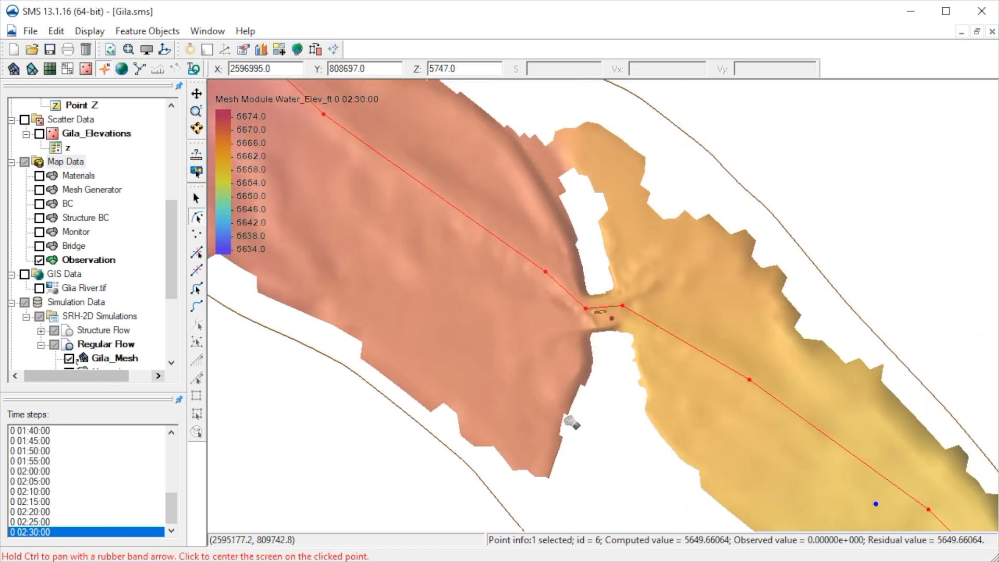
click(197, 307)
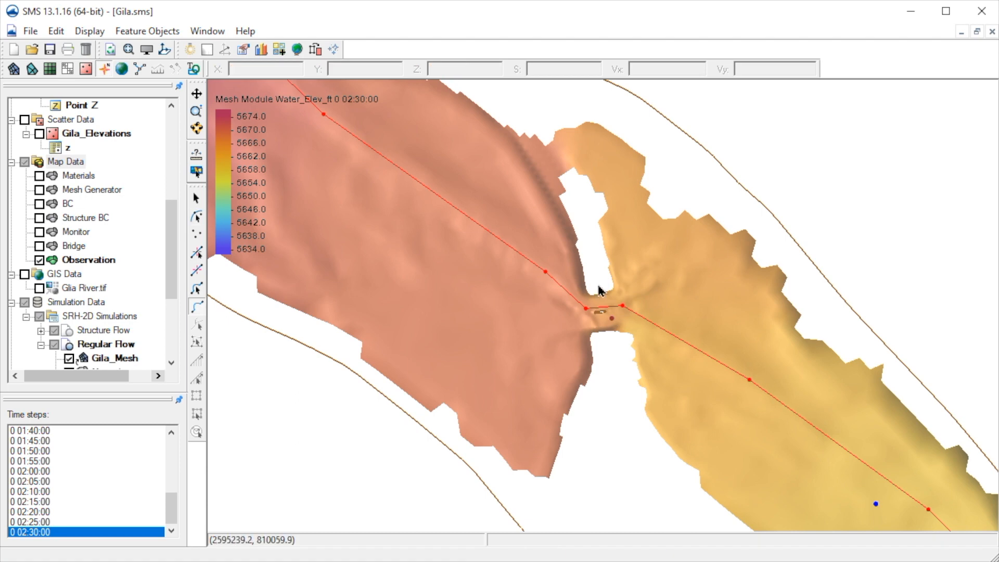
click(595, 270)
double_click(608, 365)
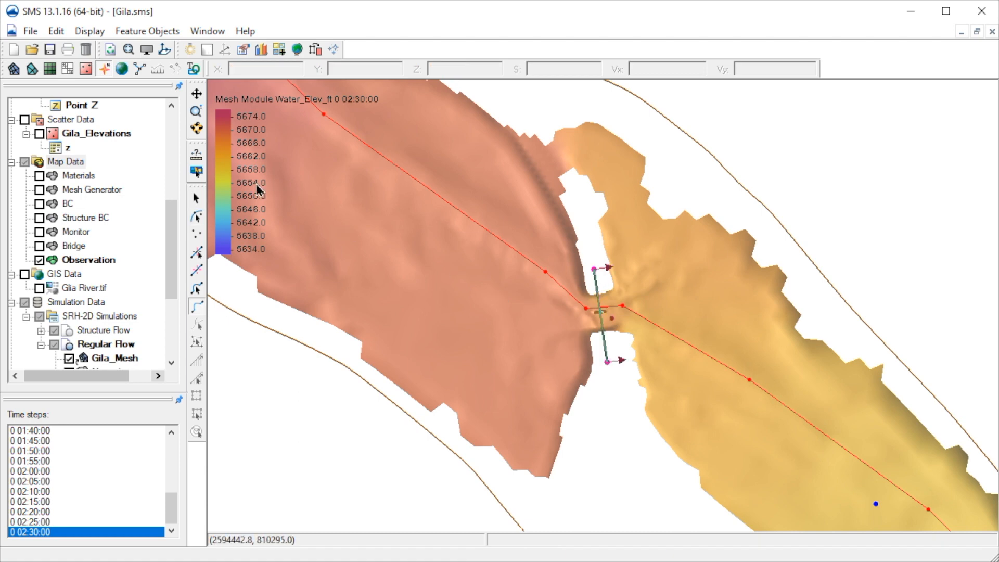
- Add a flux measurement named Flow for the observation arcs, using the 2D mesh module
click(197, 288)
click(597, 281)
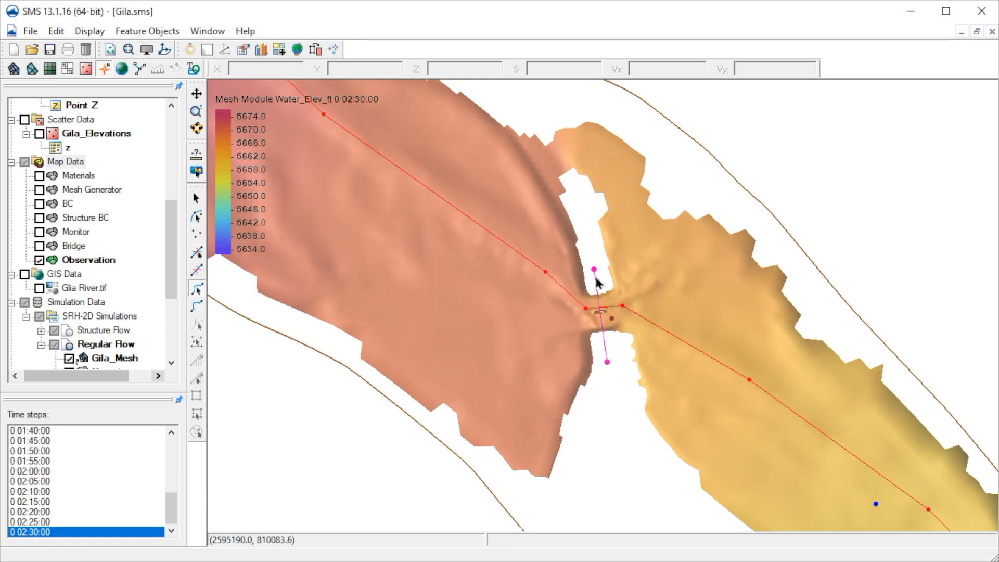
double_click(596, 289)
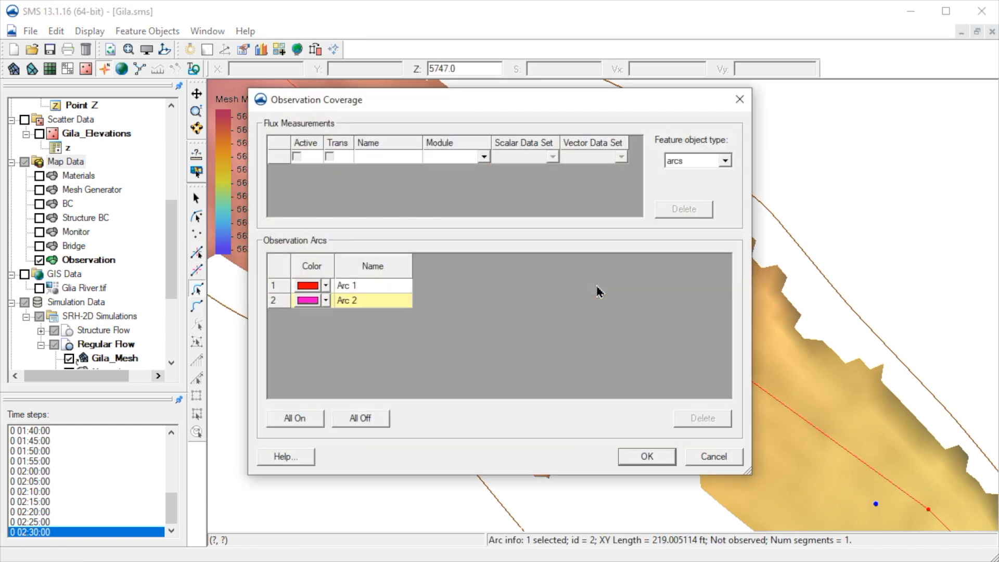
click(385, 158)
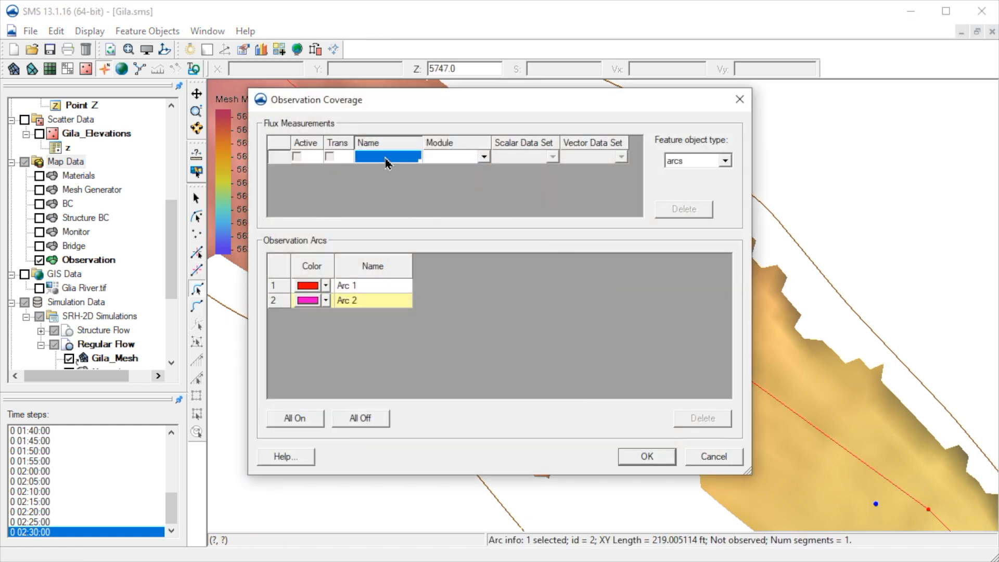
text(Flow)
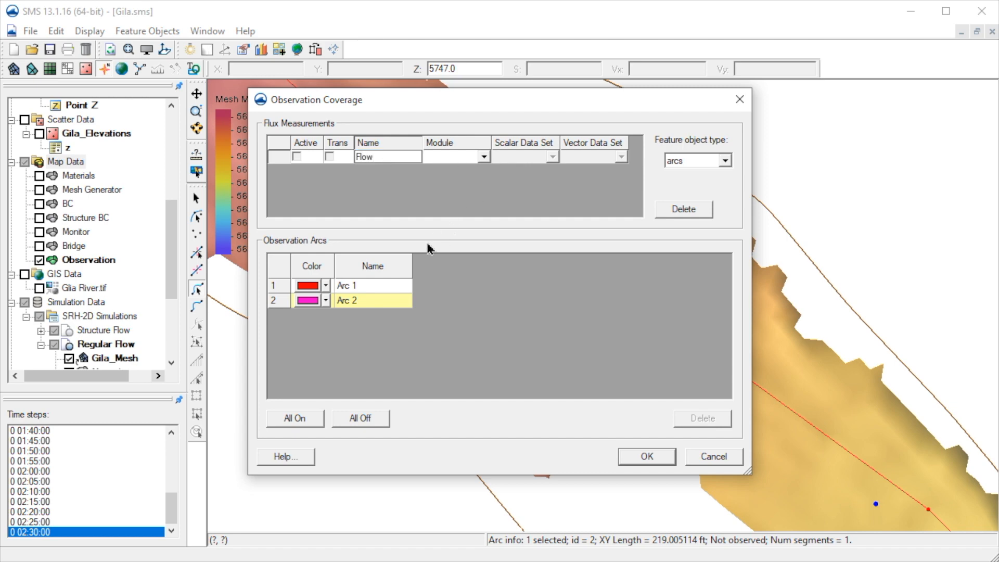
click(484, 156)
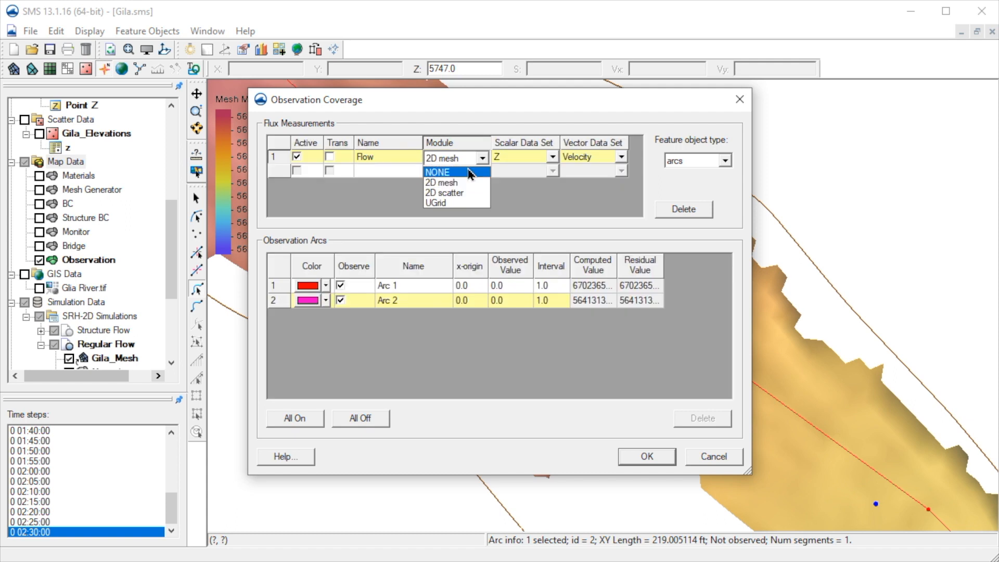
click(471, 181)
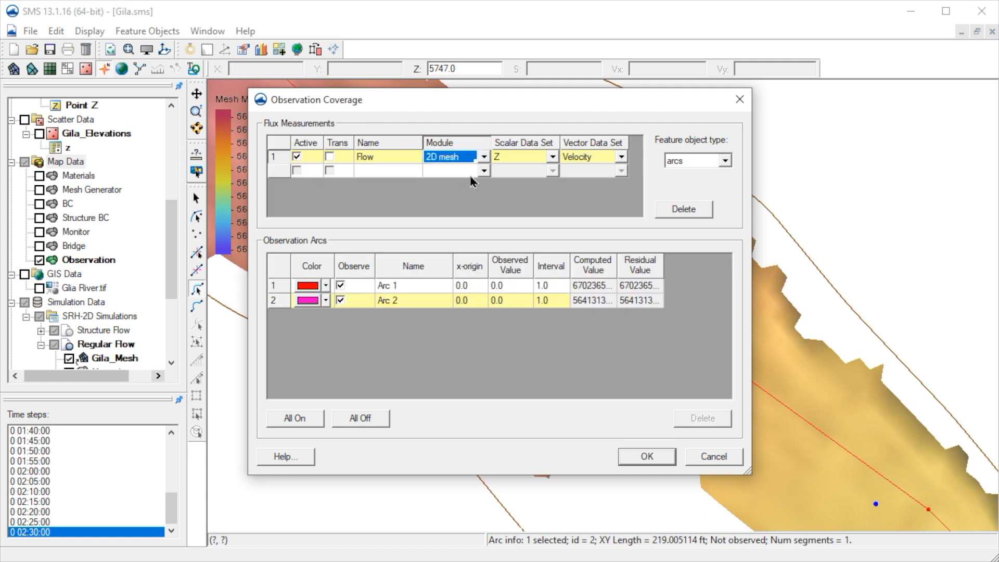
- Set the Flow measurement's scalar dataset to Water_Depth_ft with Velocity as its vector dataset, review the computed arc fluxes, and accept
click(553, 157)
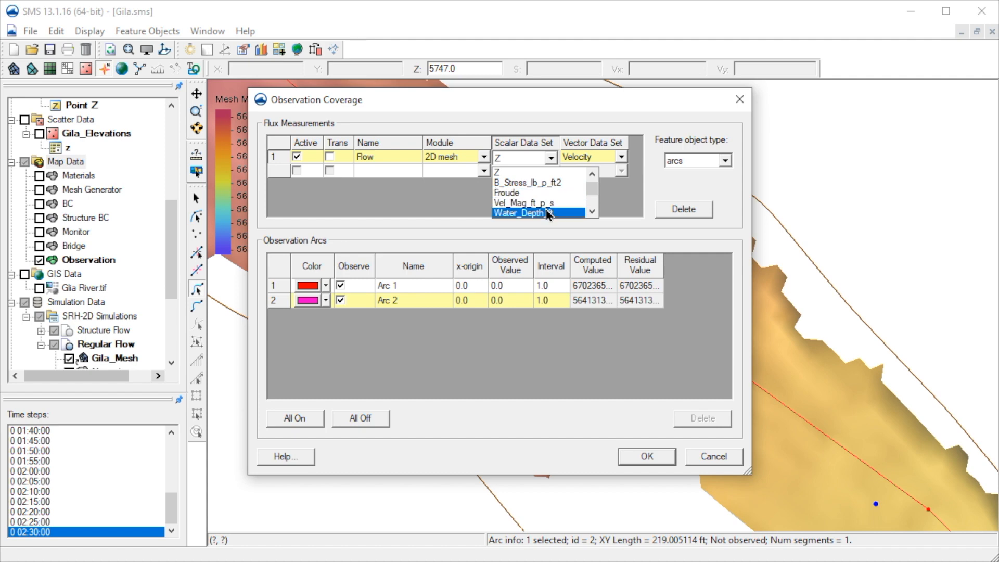
click(547, 213)
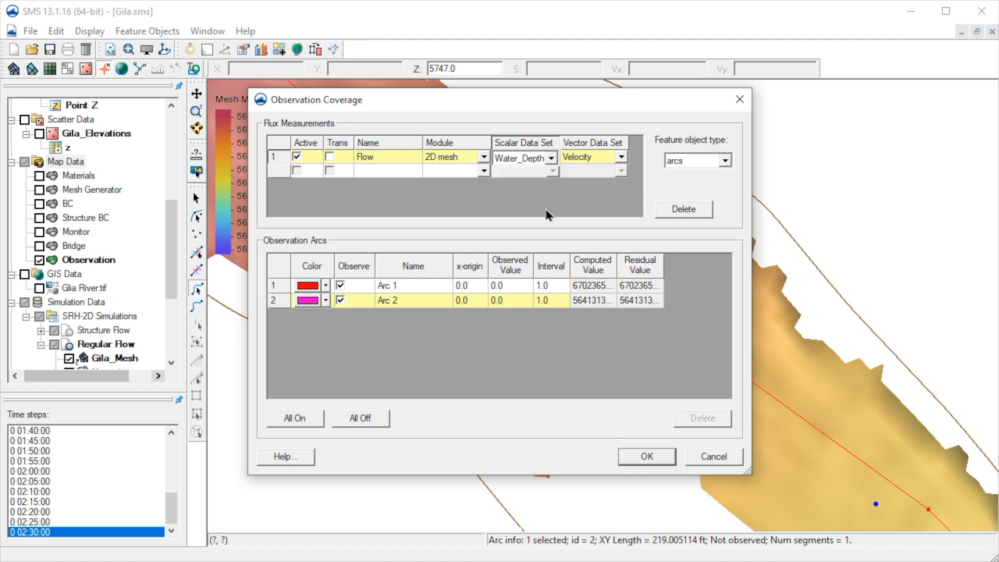
click(616, 161)
click(606, 287)
drag(606, 289, 609, 302)
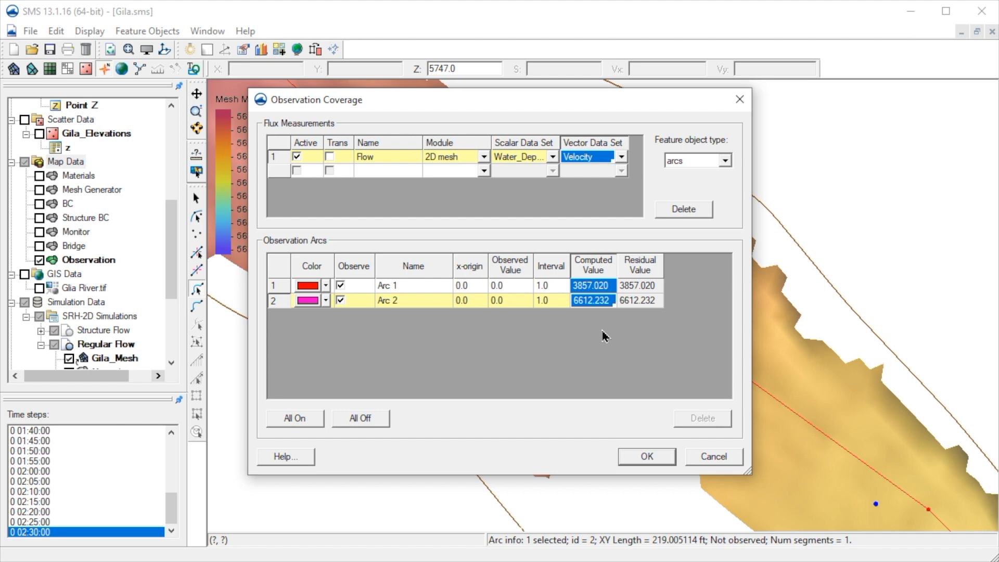
click(660, 457)
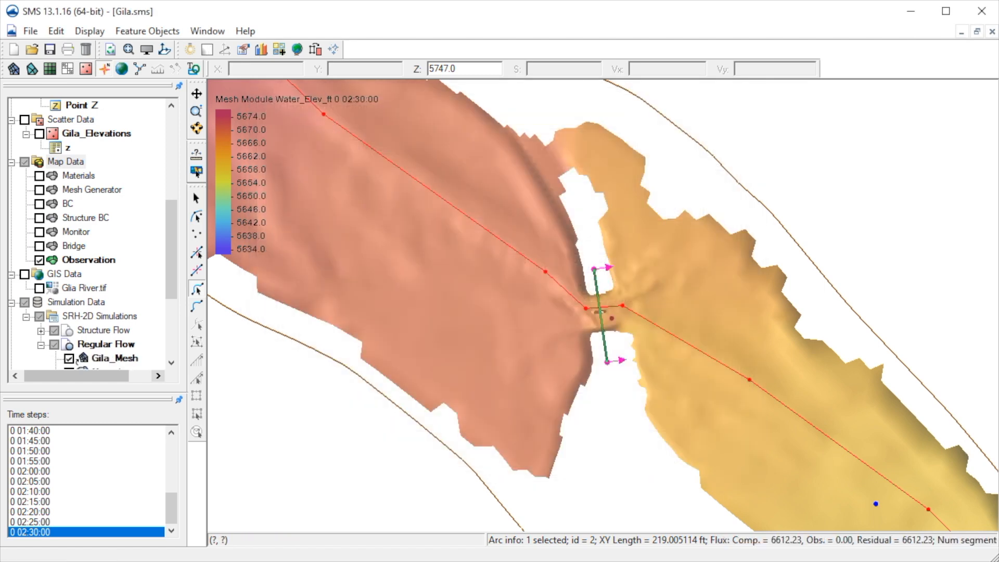
- Start a Flow Trace film loop of the mesh around the bridge opening, saved as an AVI file, and proceed to its time options
click(147, 50)
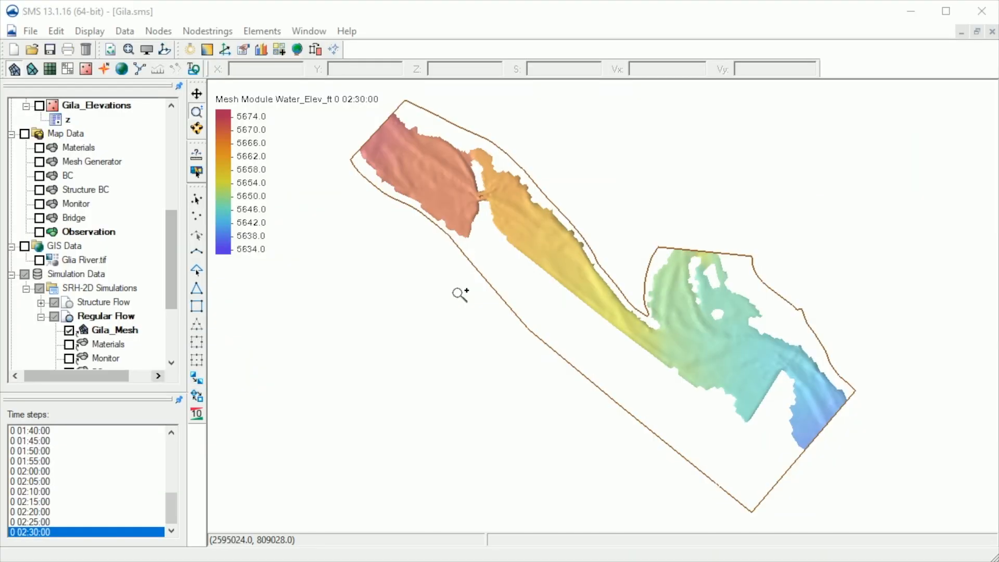
drag(438, 146, 546, 249)
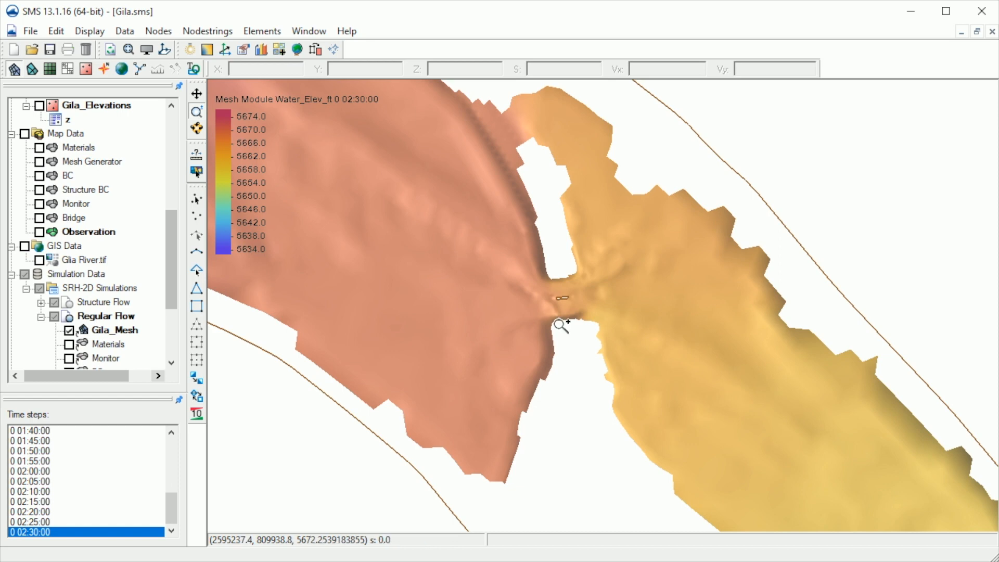
click(125, 31)
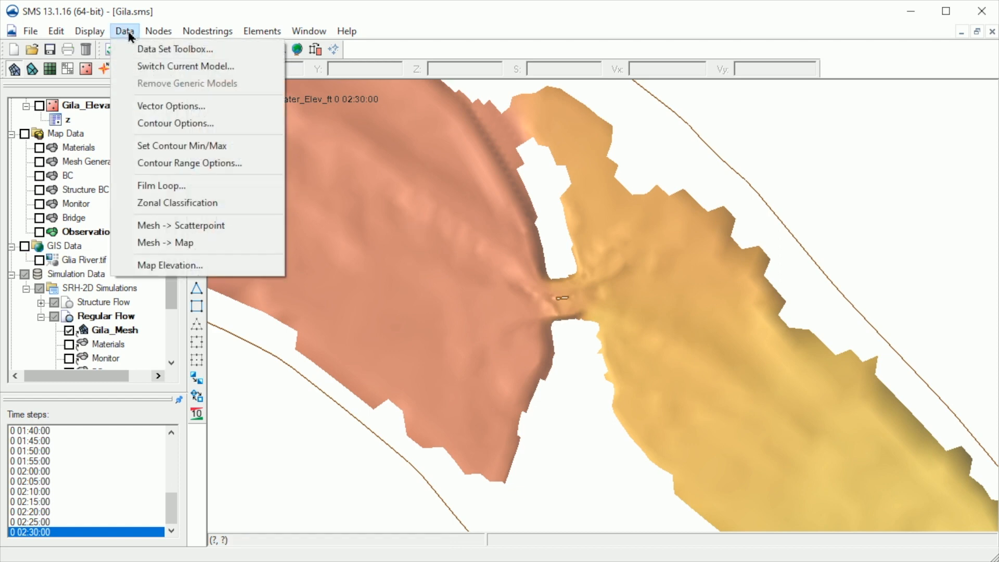
click(197, 192)
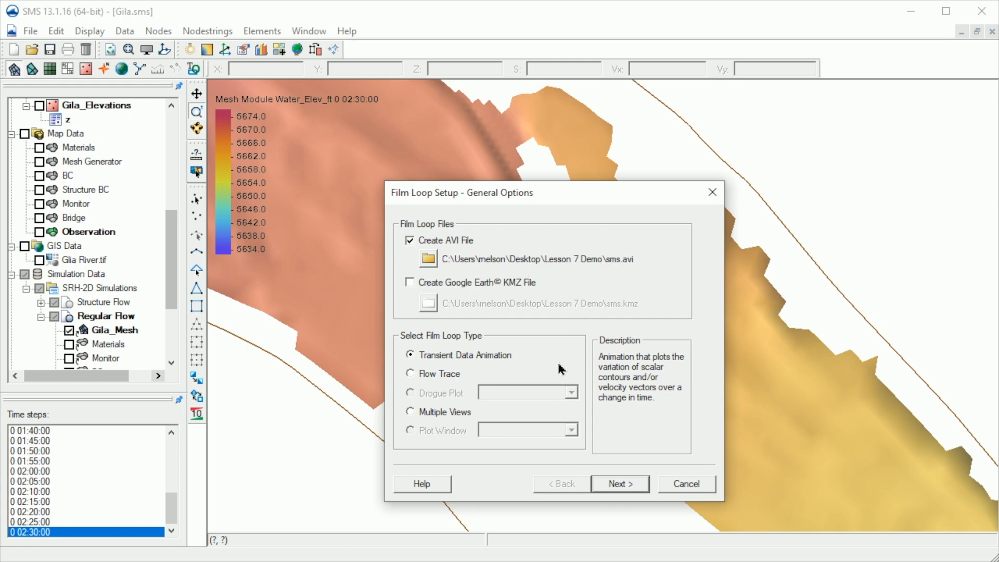
click(411, 374)
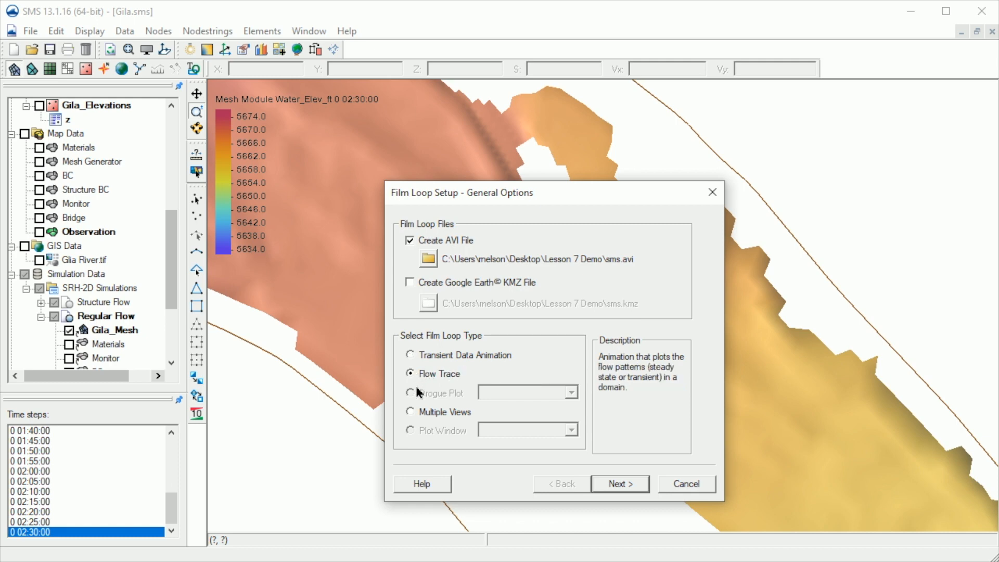
click(619, 484)
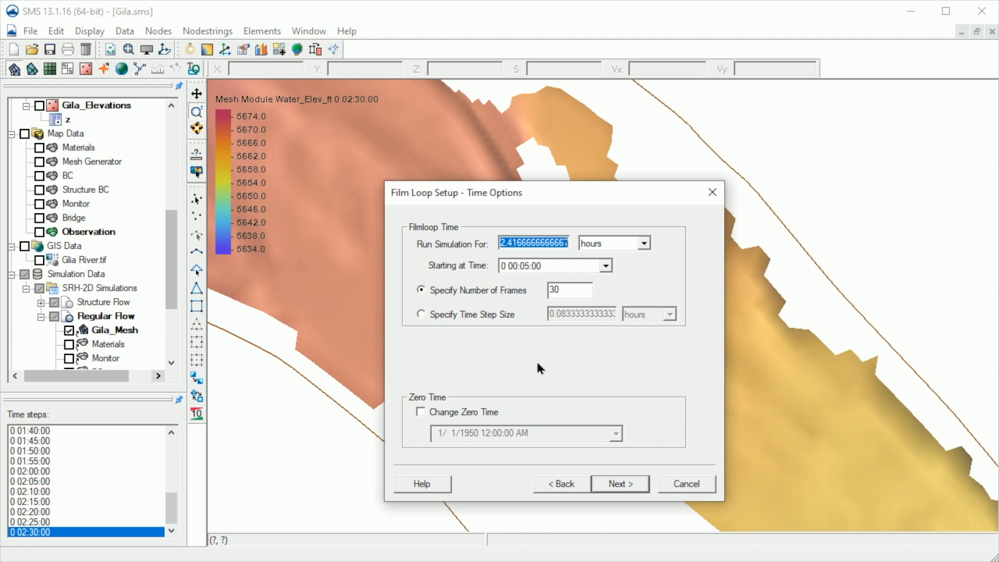
- Generate the flow trace film loop with the default time, trace and display options, watch the animation, and close the player
click(627, 488)
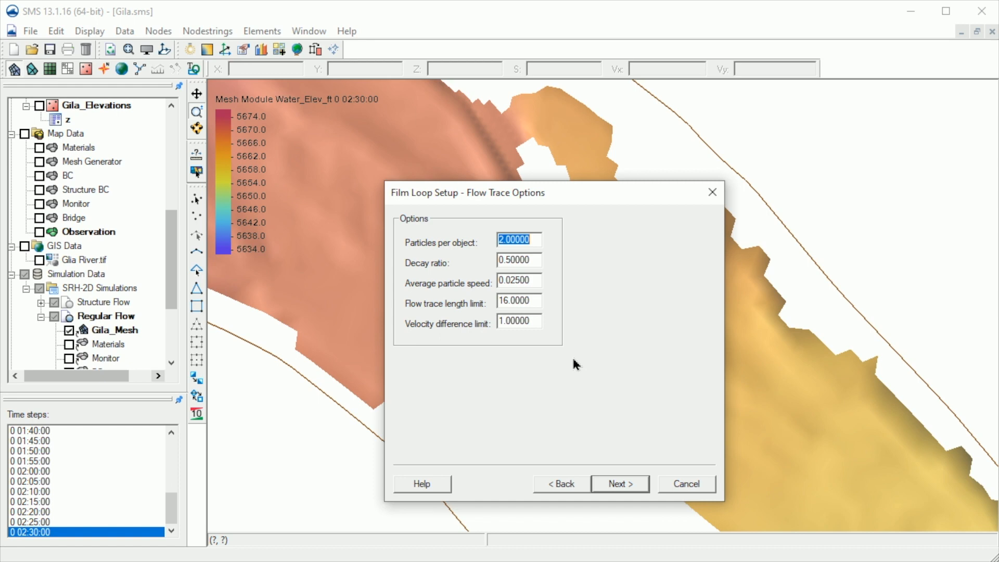
click(633, 488)
click(632, 488)
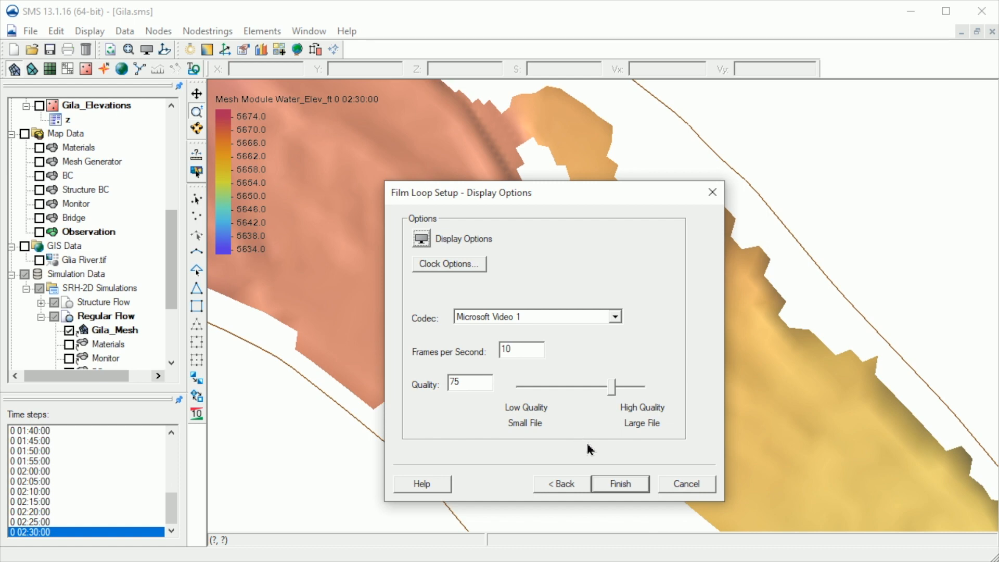
click(620, 484)
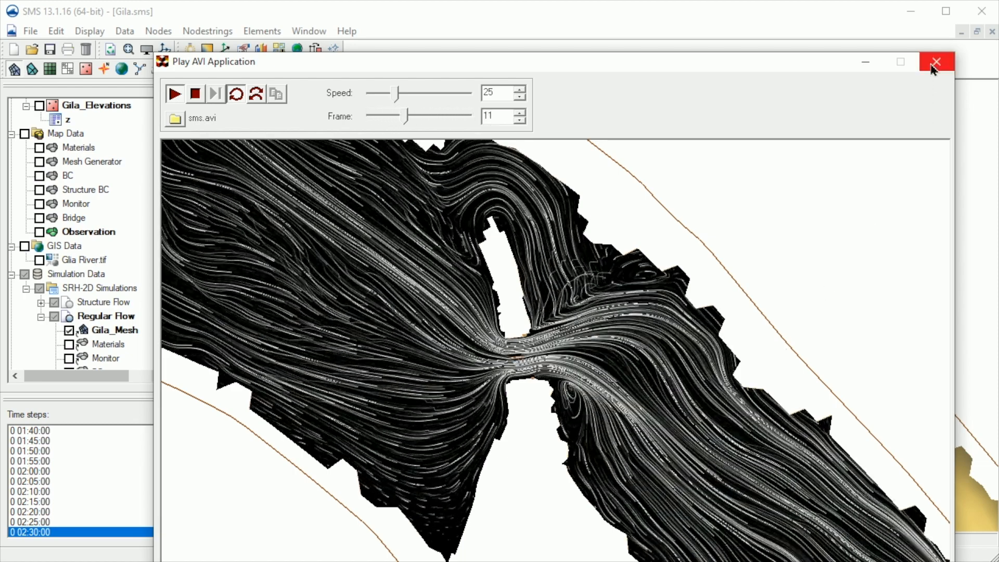
click(935, 64)
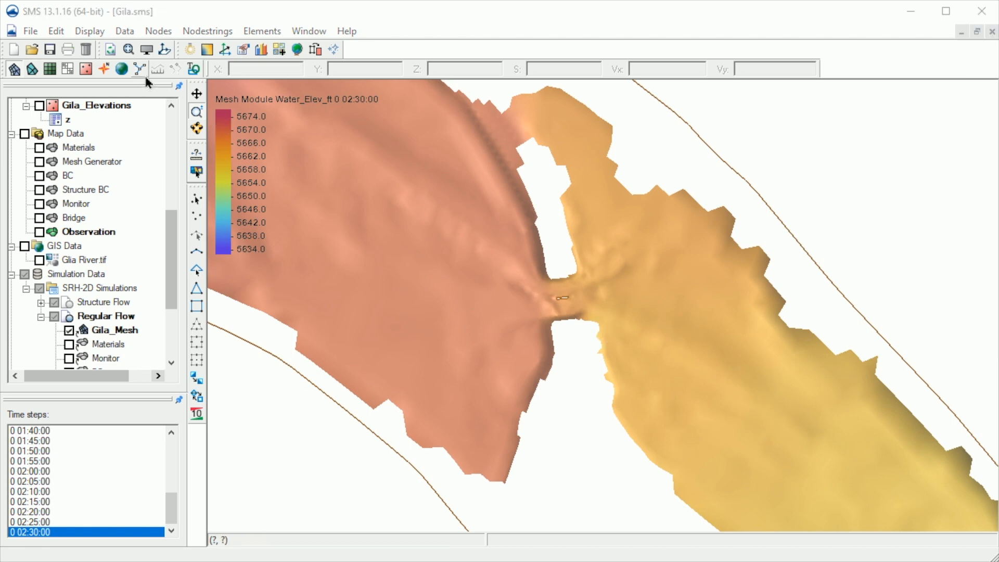
click(128, 50)
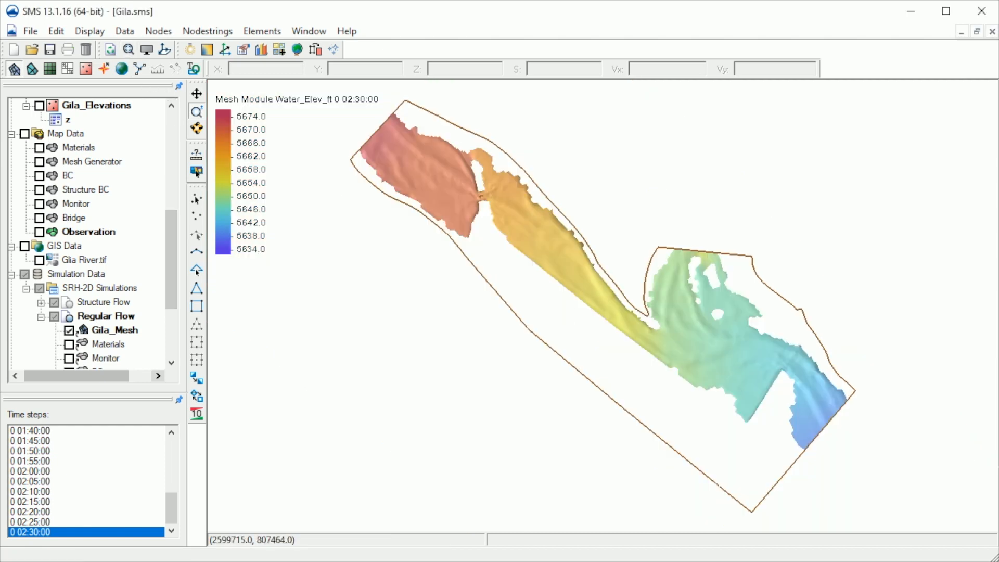
scroll(91, 232, up, 1)
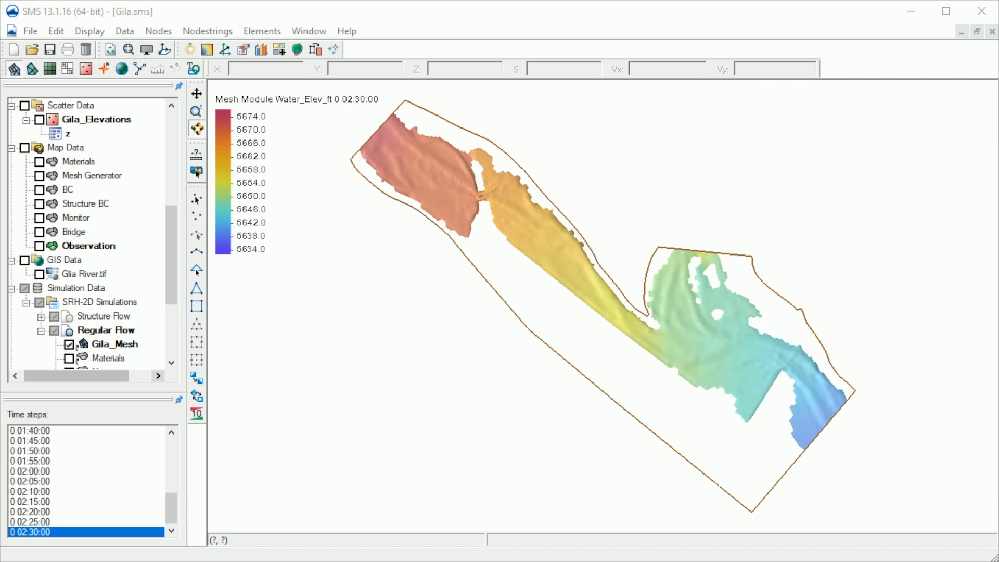
- Show the GIS background image and drape it over the terrain by setting the texture mapping display location to 2D Mesh
click(40, 275)
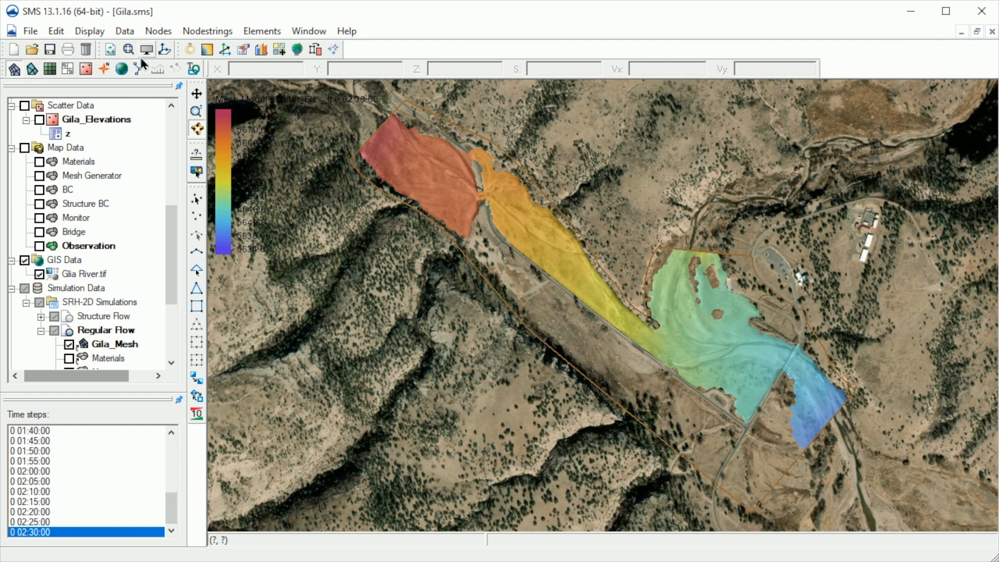
click(146, 50)
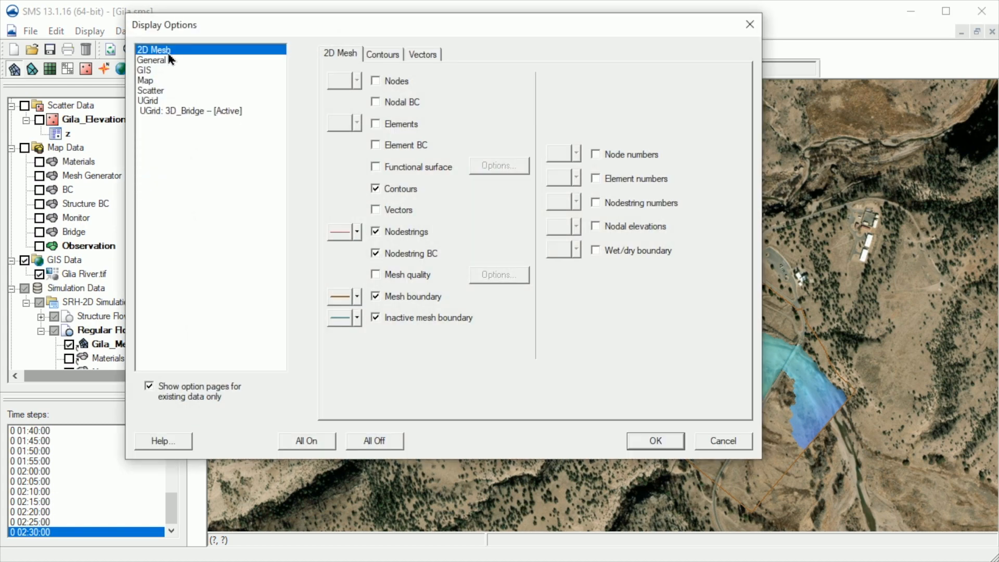
click(199, 61)
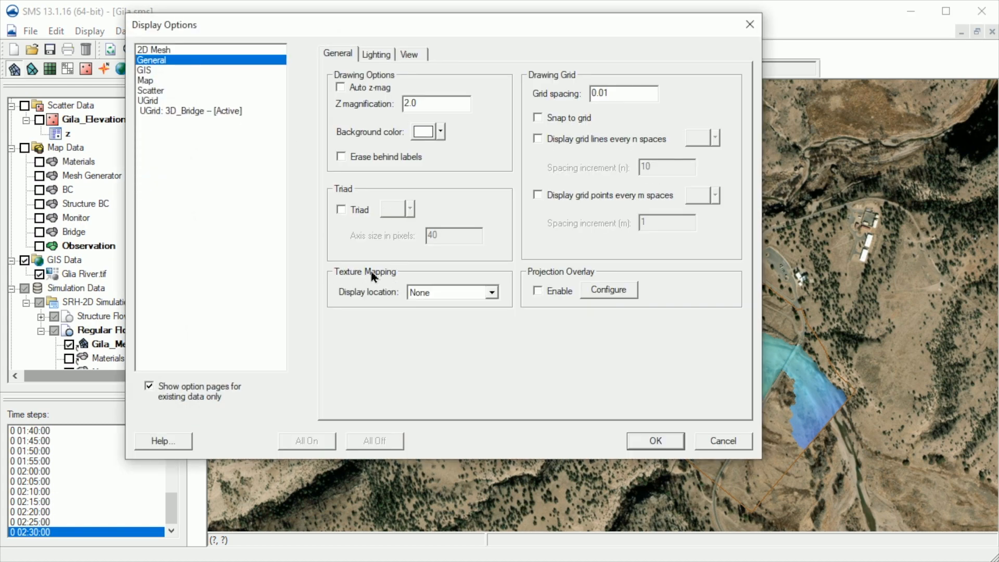
click(492, 294)
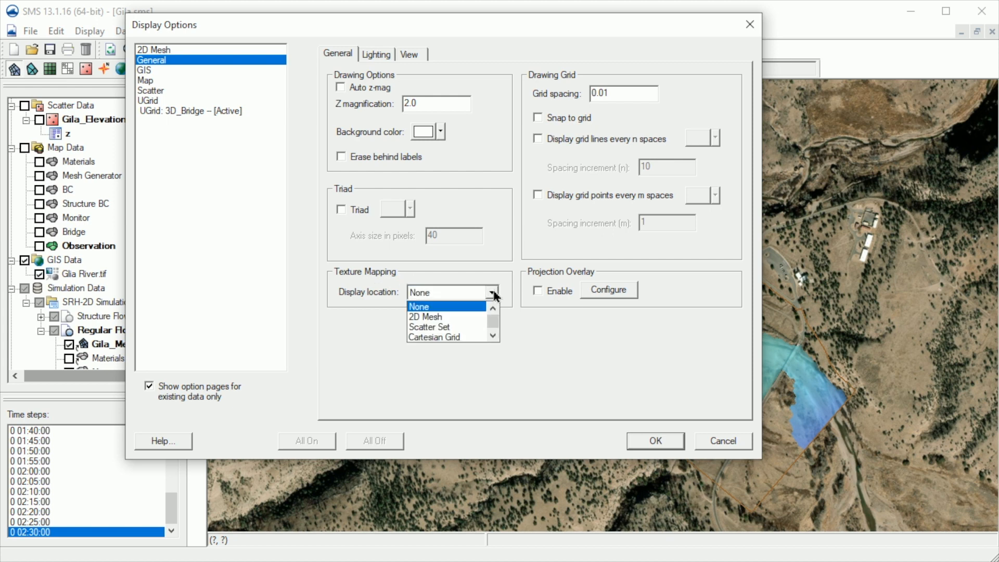
click(465, 318)
click(654, 443)
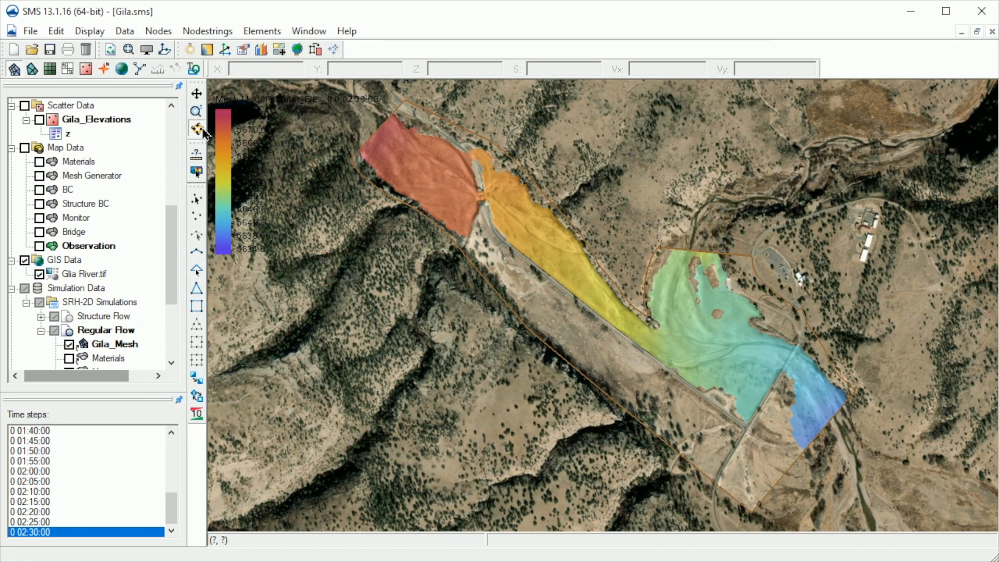
drag(467, 444, 507, 214)
drag(721, 401, 694, 410)
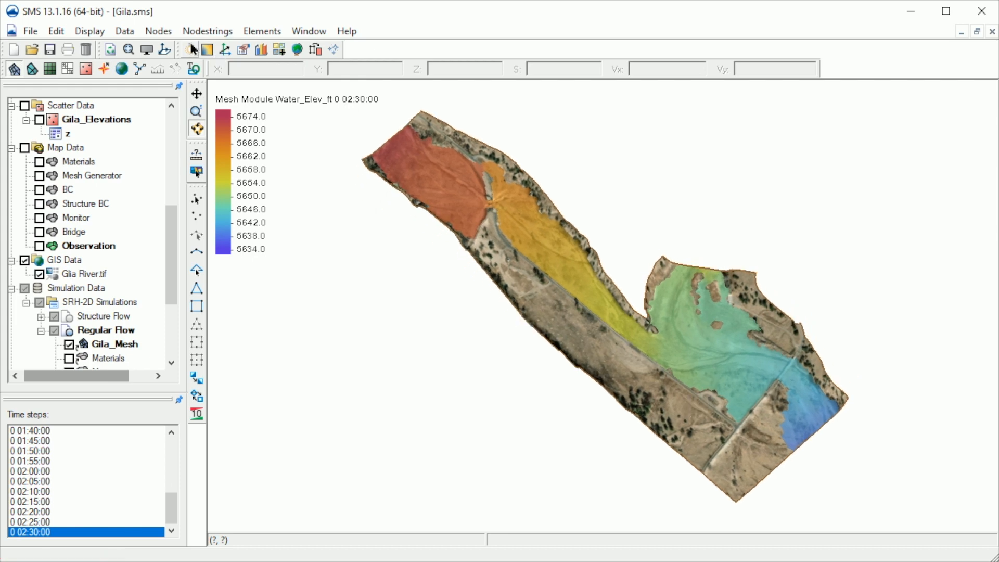
- Enable lights in the general display options and redirect light 1 to shade the textured mesh surface
click(207, 51)
click(340, 85)
click(340, 85)
click(653, 150)
drag(654, 152, 605, 149)
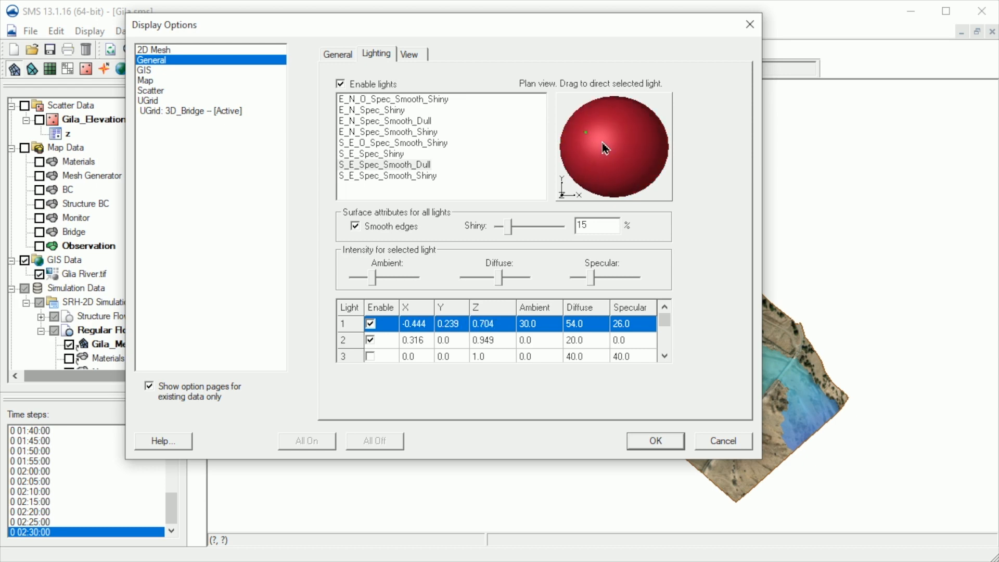
click(641, 440)
drag(560, 424, 538, 376)
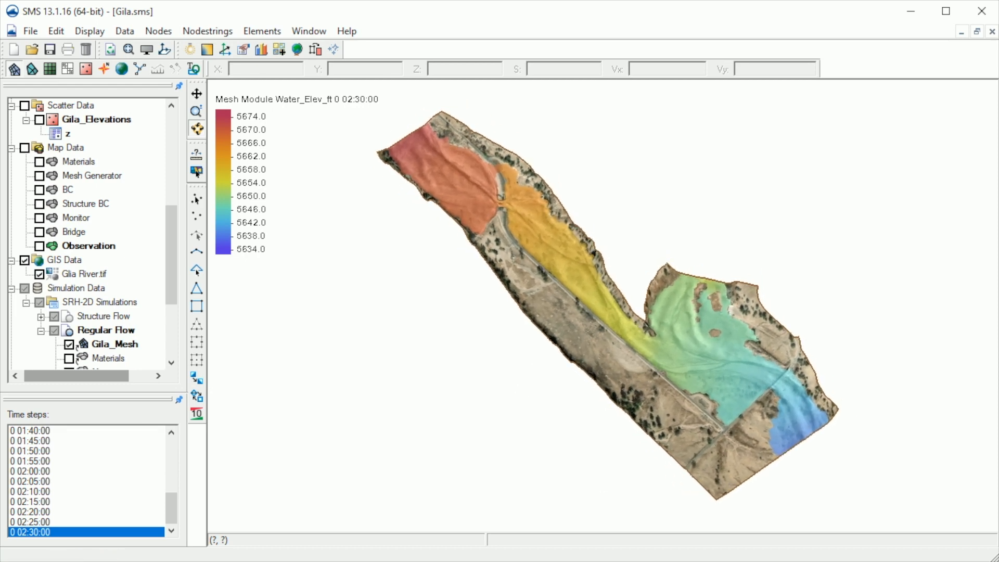
click(164, 49)
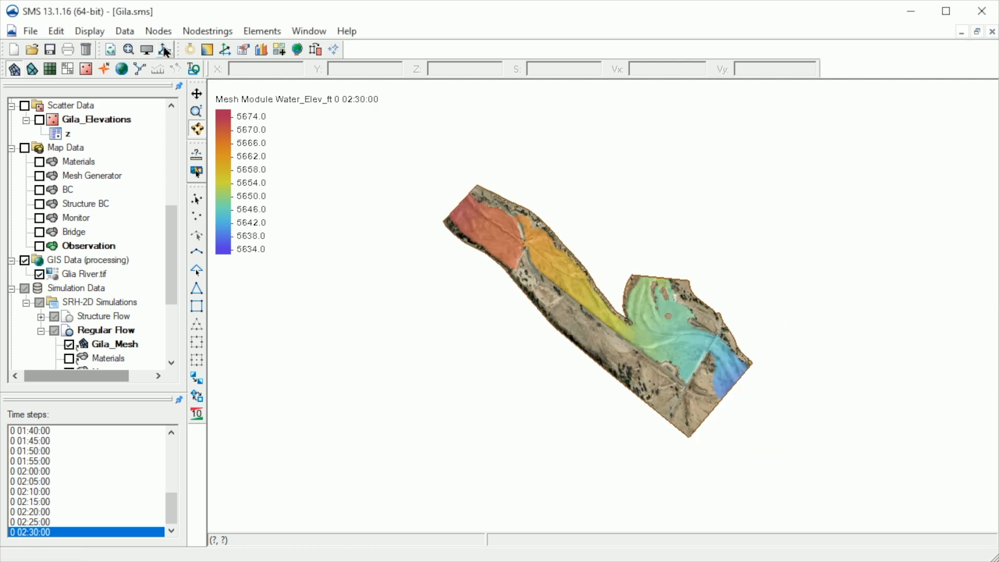